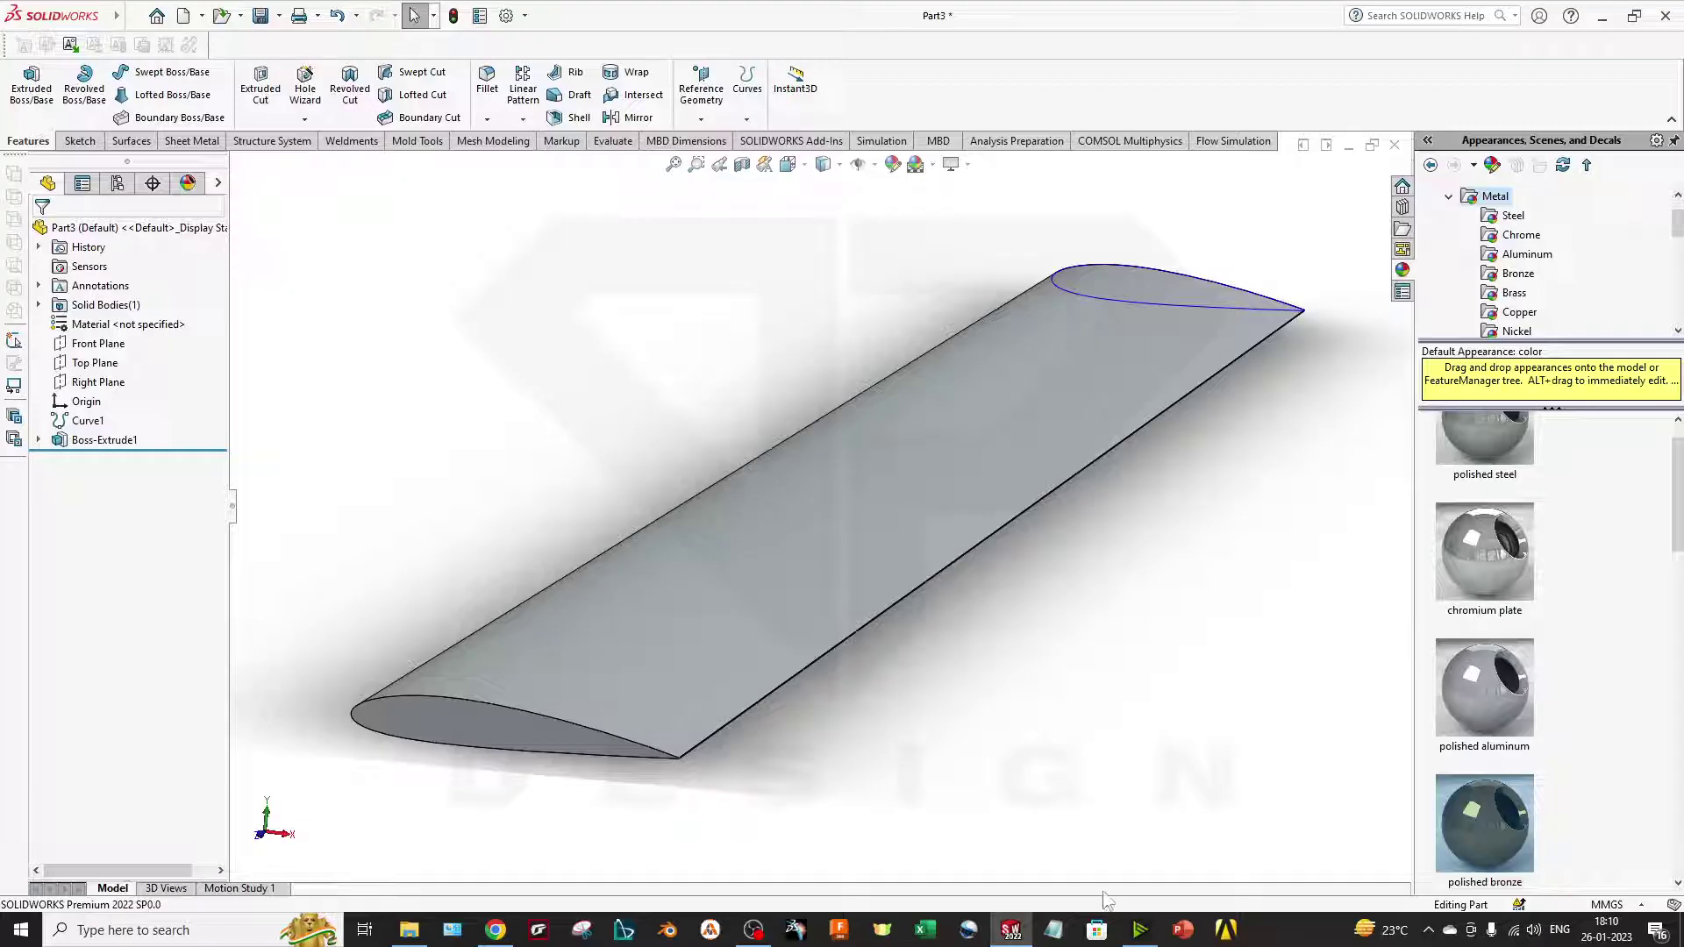
Step: Switch from the SOLIDWORKS wing model to the Airfoil Tools search page in Chrome
{"action": "left_click", "coordinate": [495, 930]}
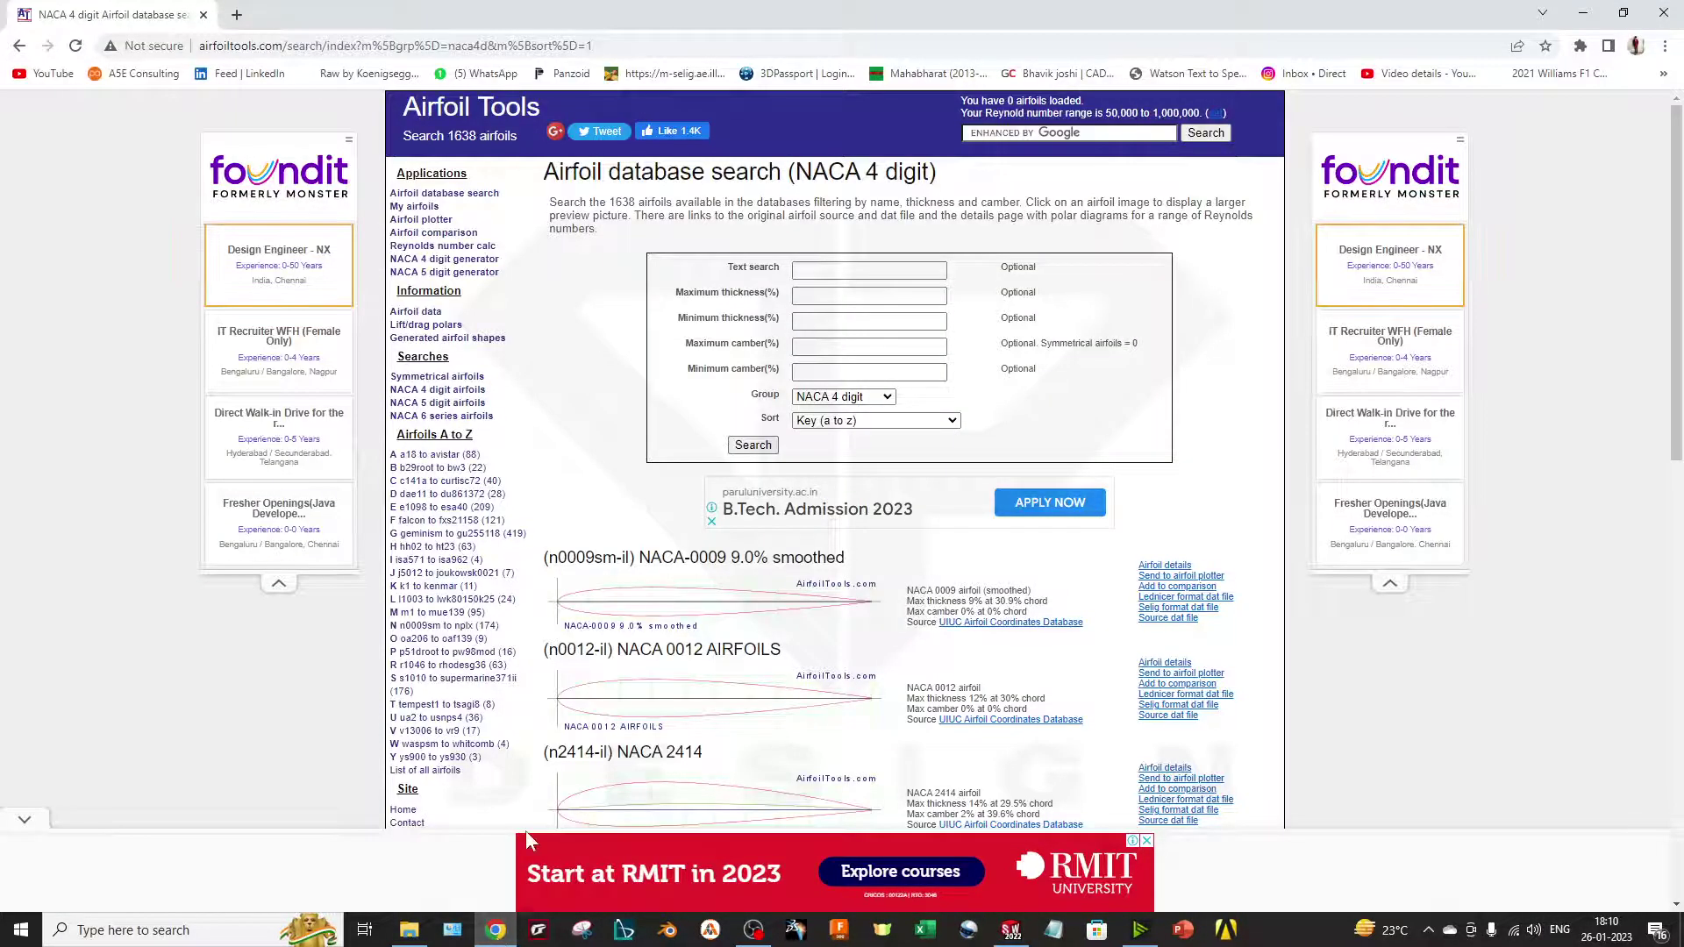
Step: Clear the stray text from the Text search box
{"action": "key", "text": "ctrl+l"}
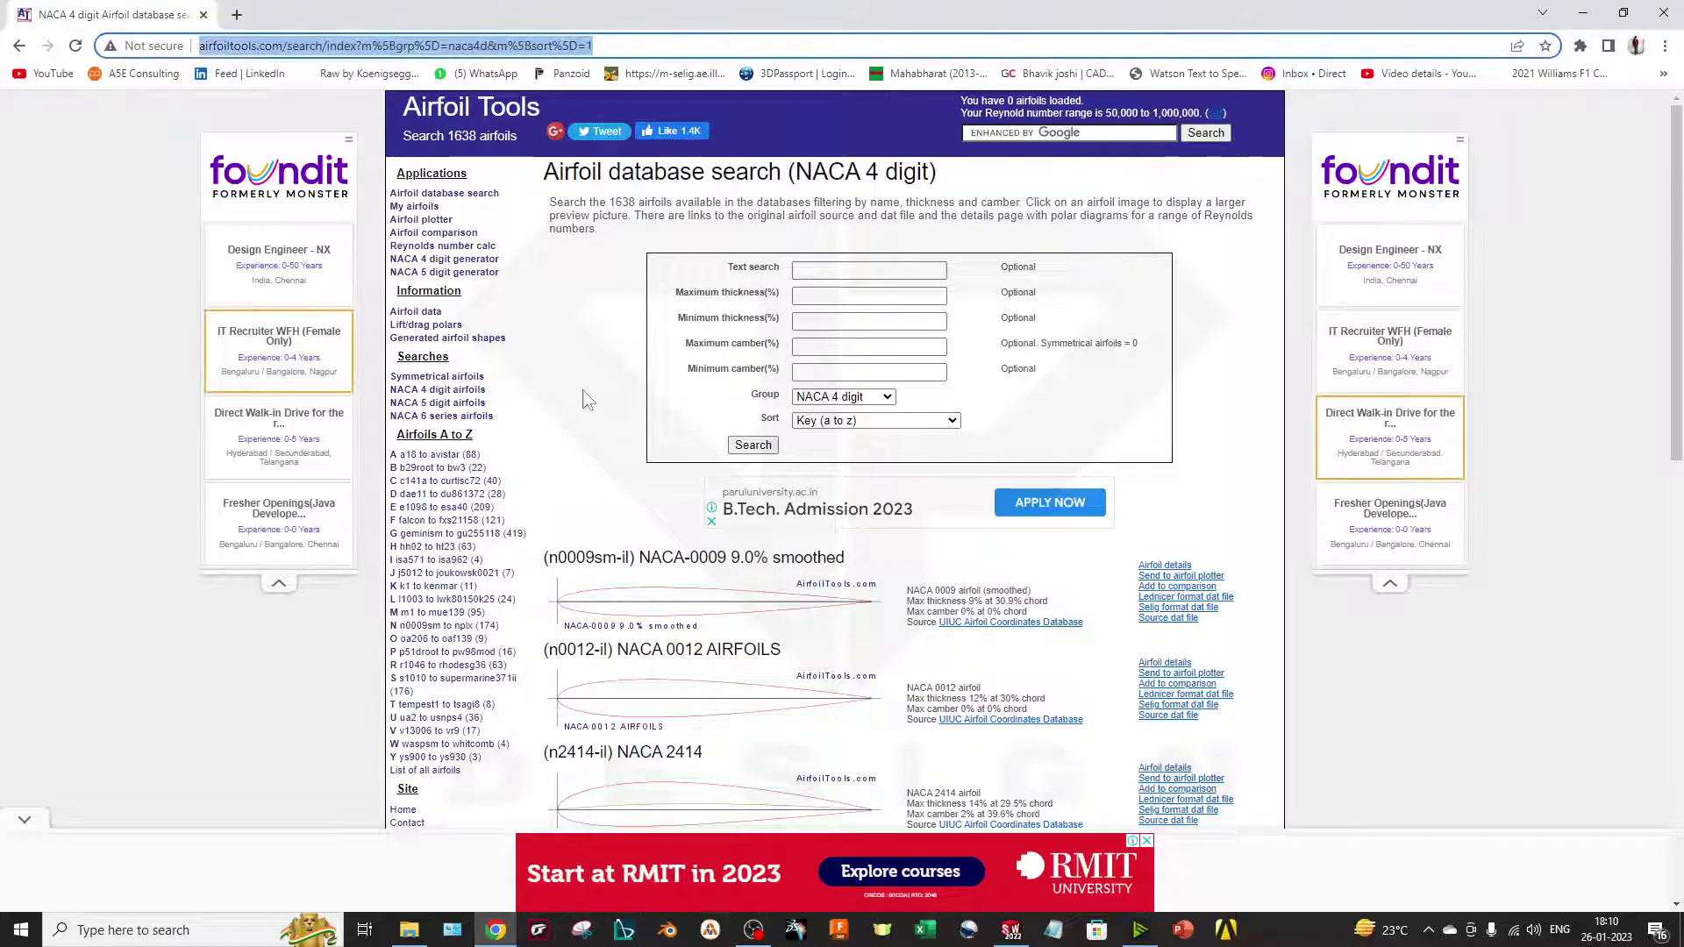
{"action": "left_click", "coordinate": [585, 422]}
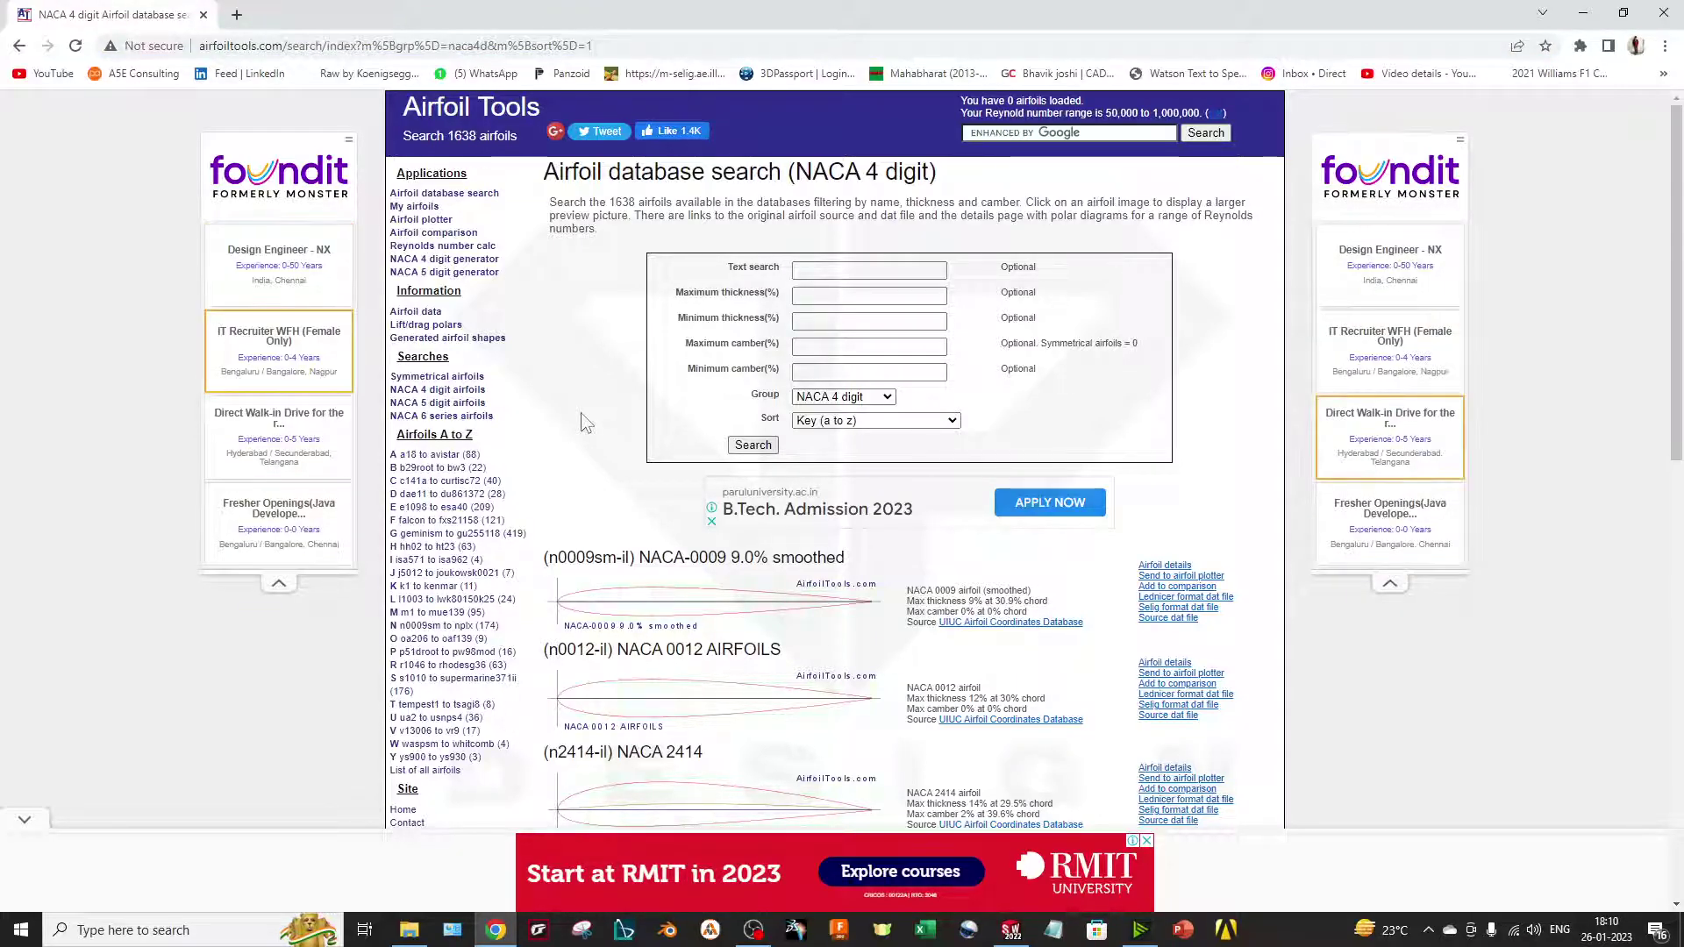
{"action": "left_click", "coordinate": [823, 271]}
{"action": "type", "text": "SDFJHD"}
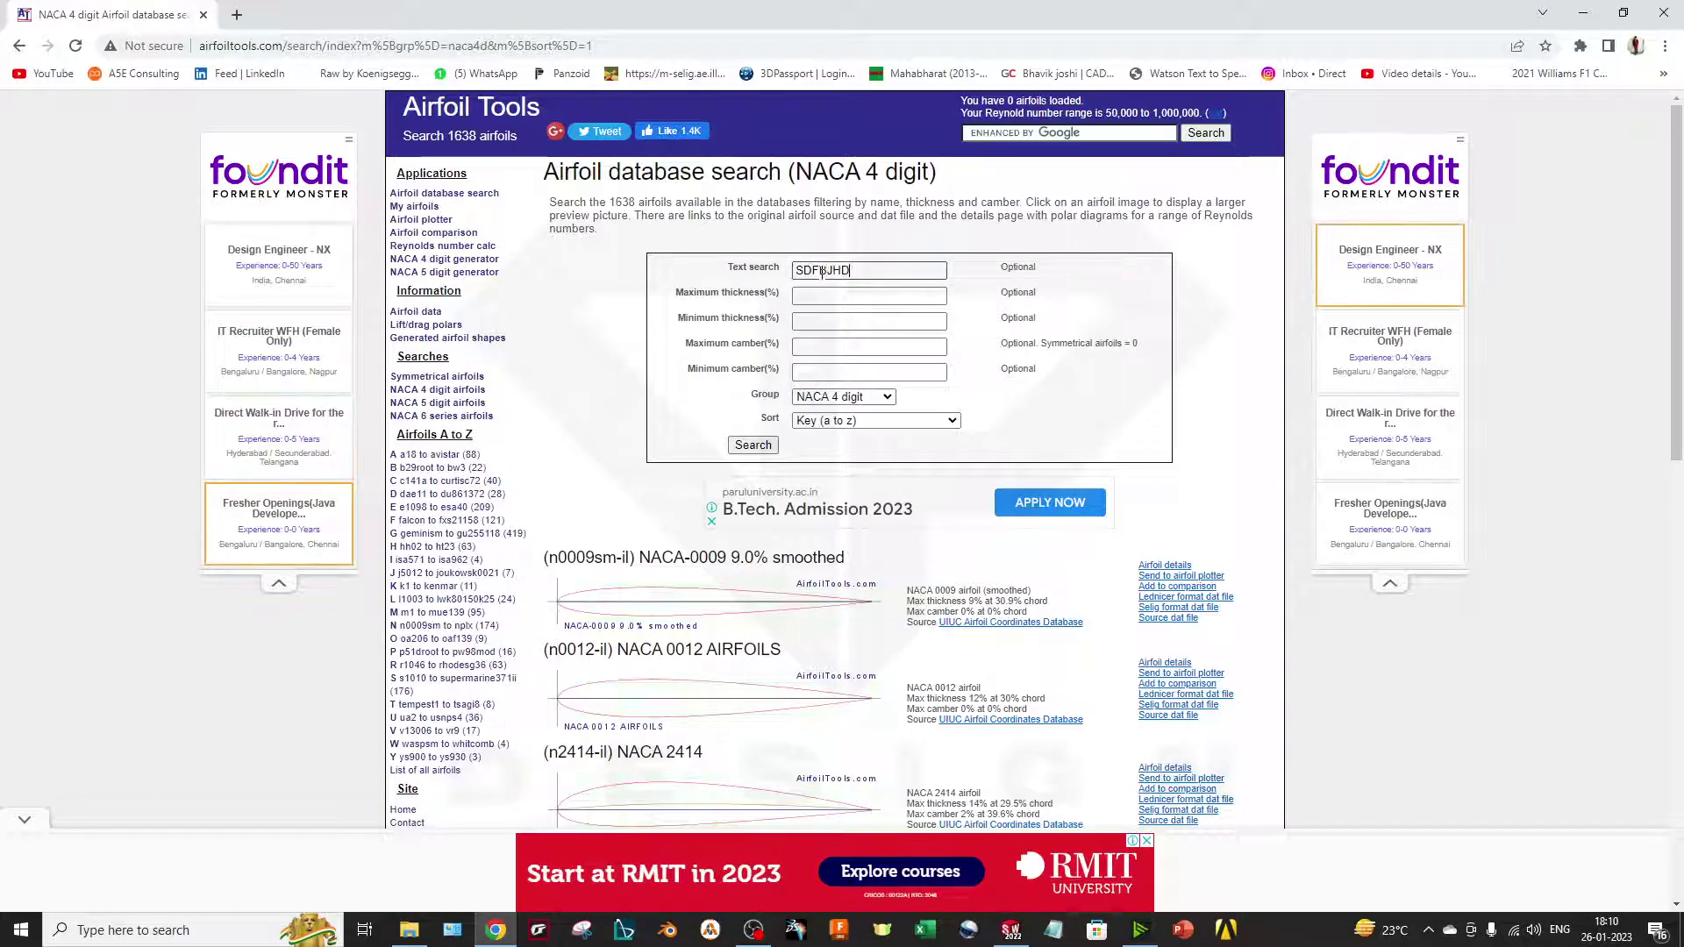
{"action": "key", "text": "Home"}
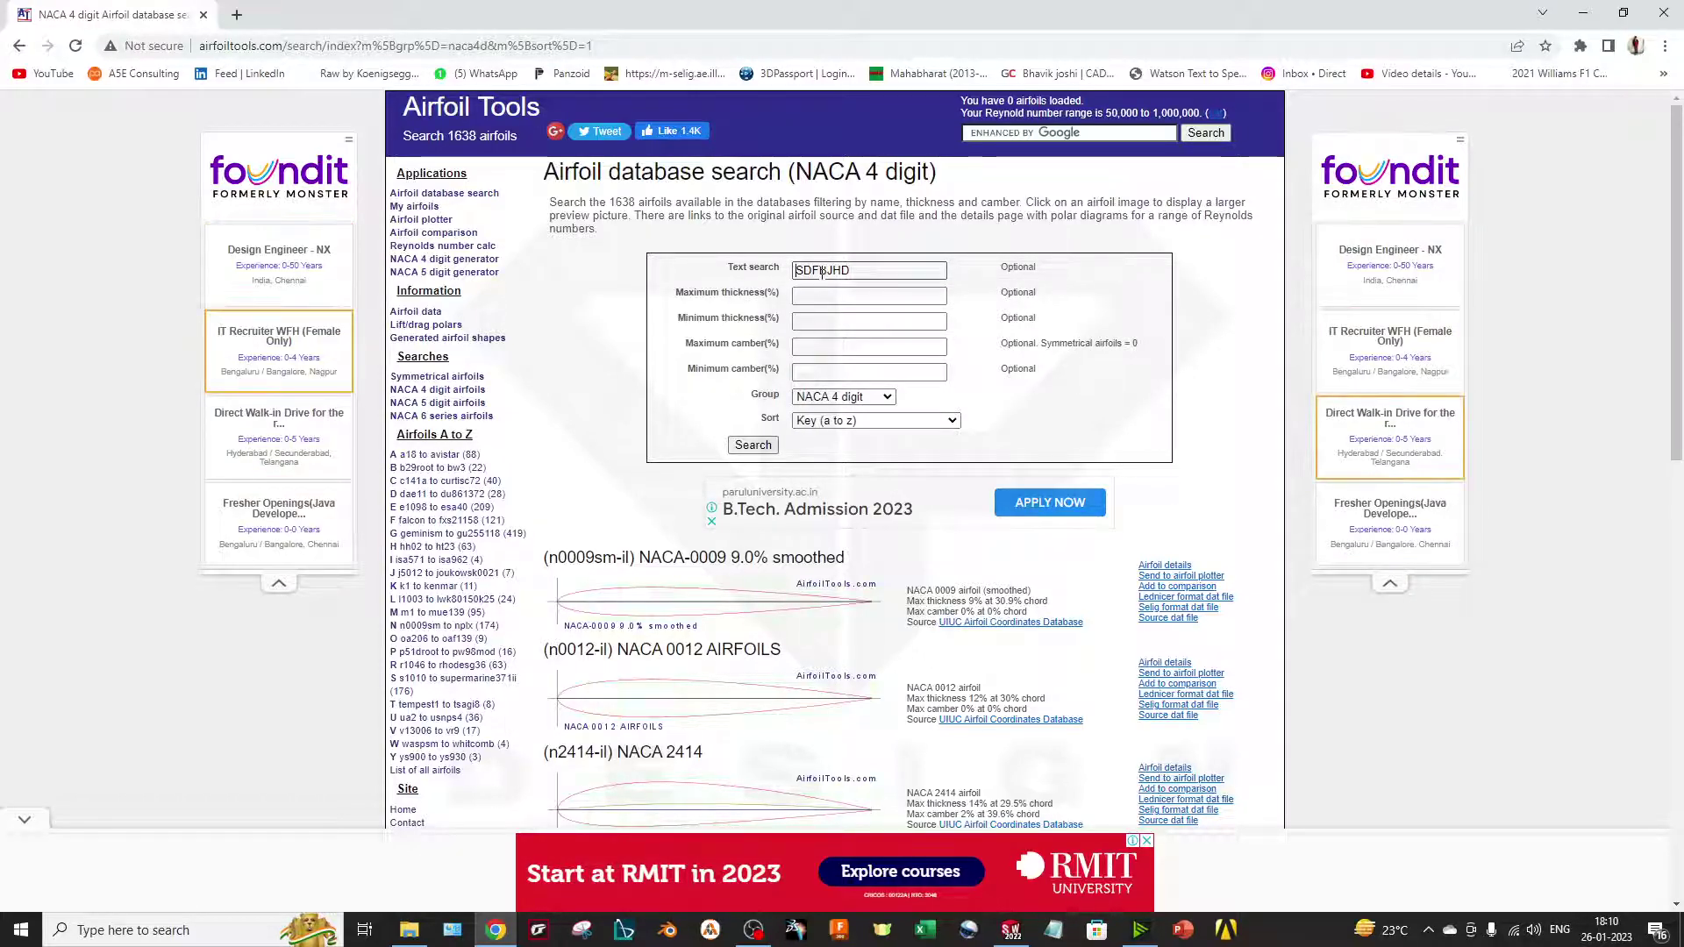
{"action": "key", "text": "Delete"}
{"action": "key", "text": "Delete"}
{"action": "key", "text": "Delete"}
{"action": "key", "text": "Delete"}
{"action": "key", "text": "Delete"}
{"action": "key", "text": "Delete"}
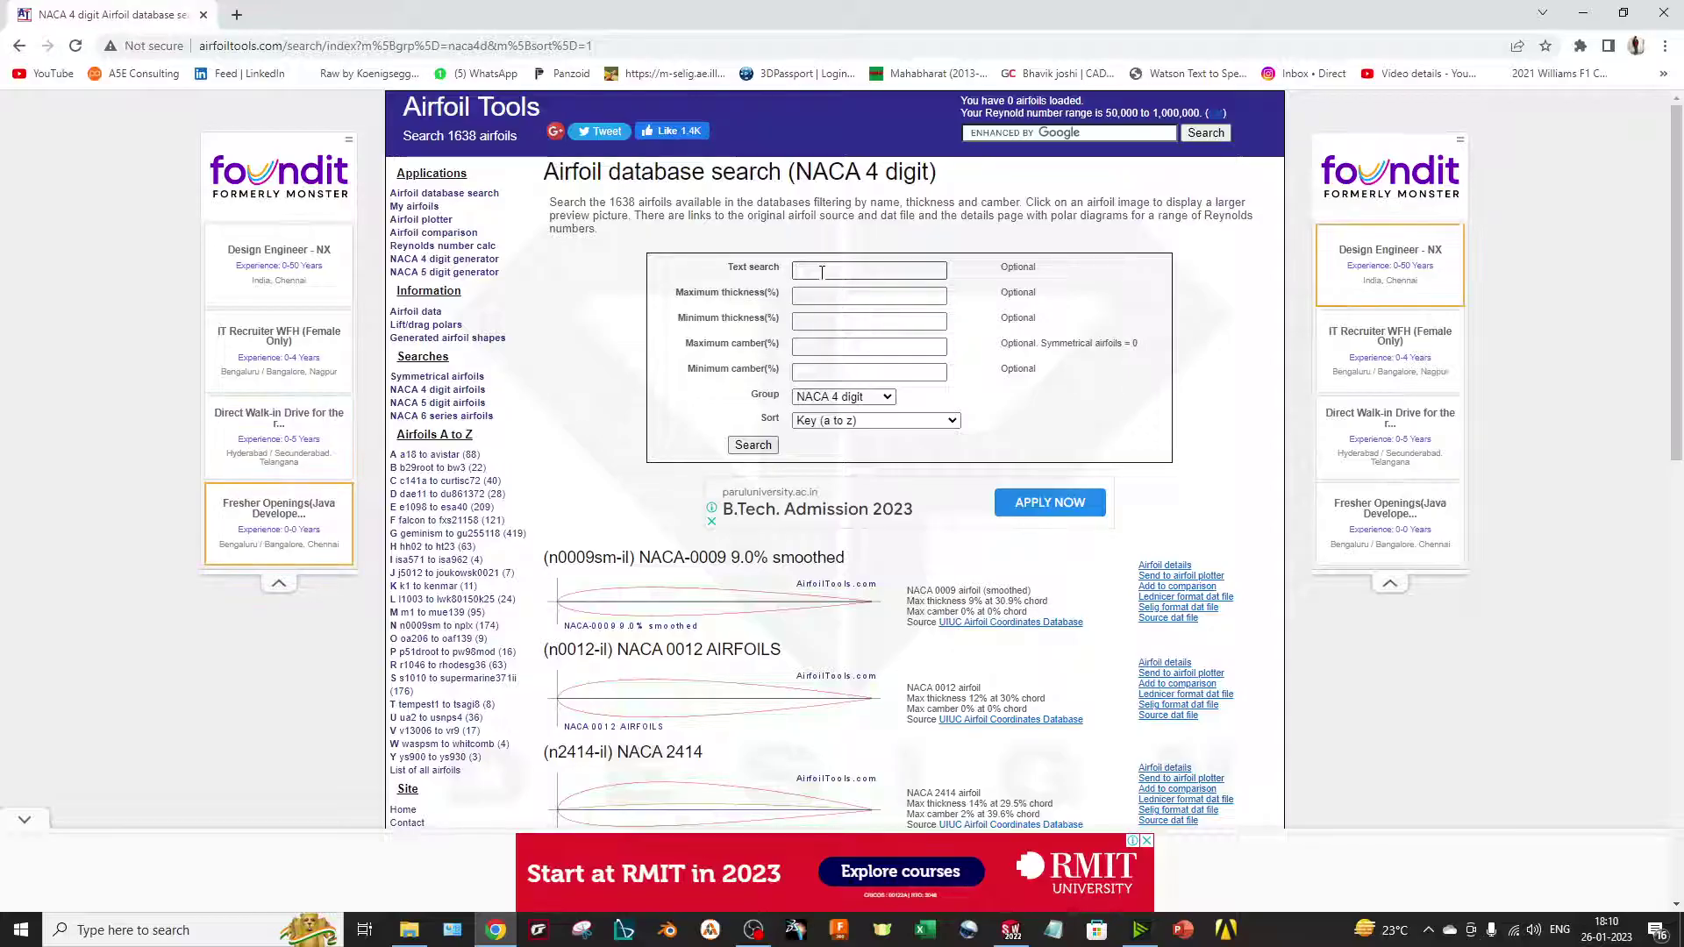
Step: Set the Group filter to NACA 7 series and keep Sort at Key (a to z)
{"action": "left_click", "coordinate": [860, 398]}
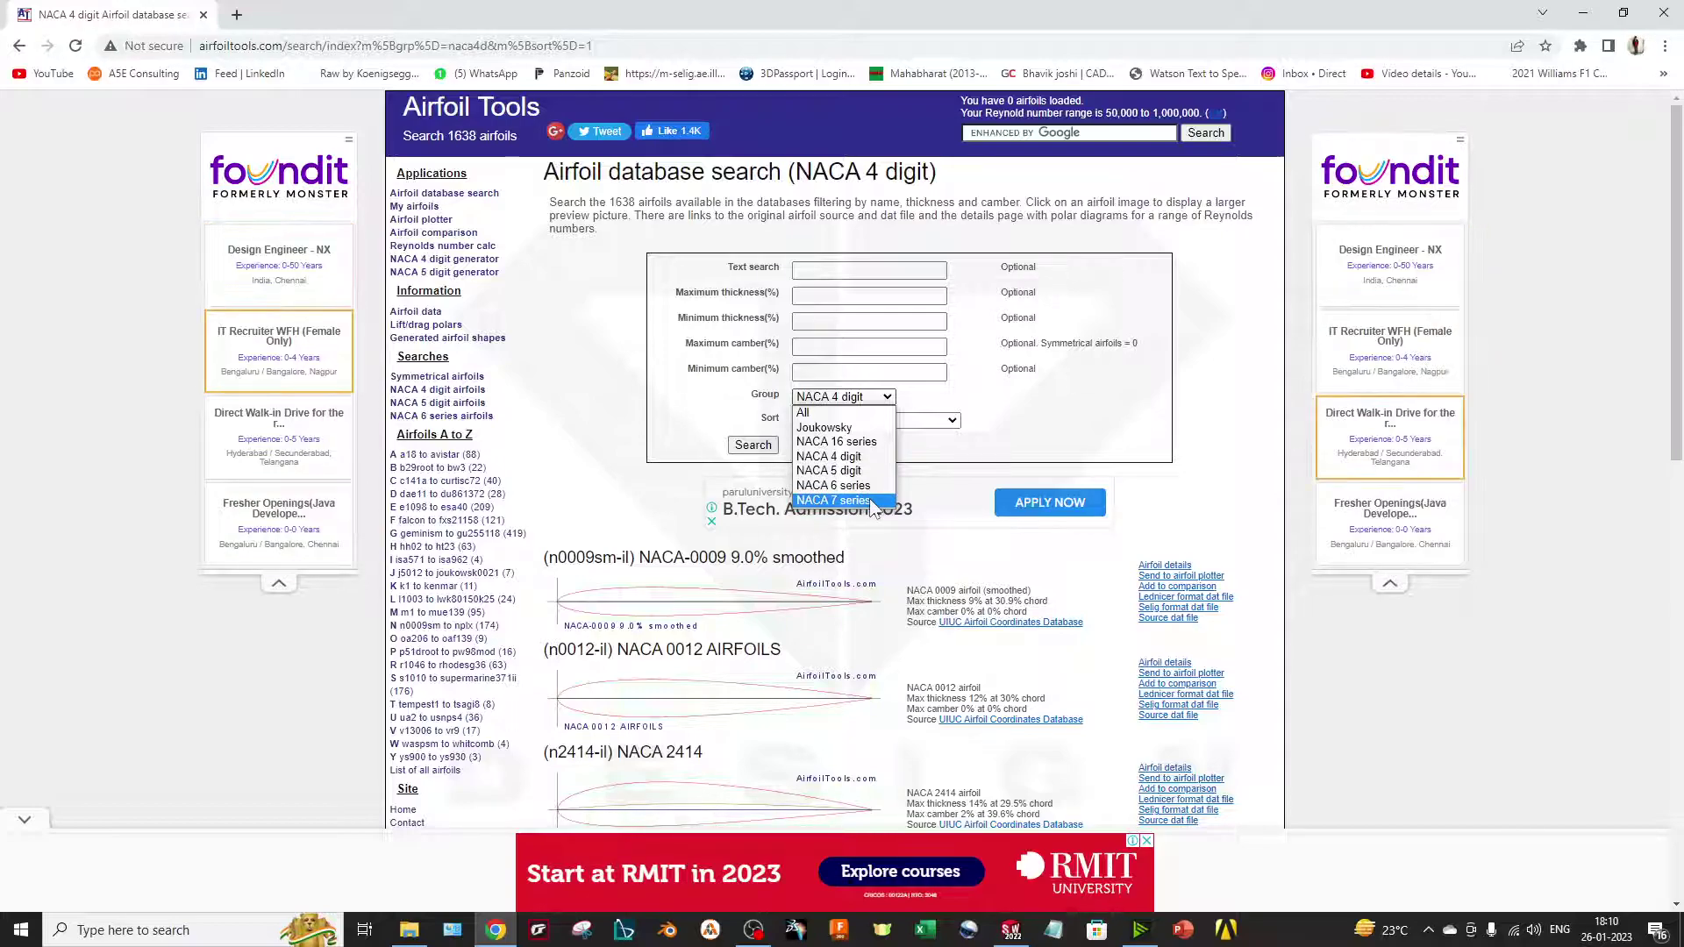
{"action": "left_click", "coordinate": [870, 498]}
{"action": "left_click", "coordinate": [873, 398]}
{"action": "left_click", "coordinate": [921, 420]}
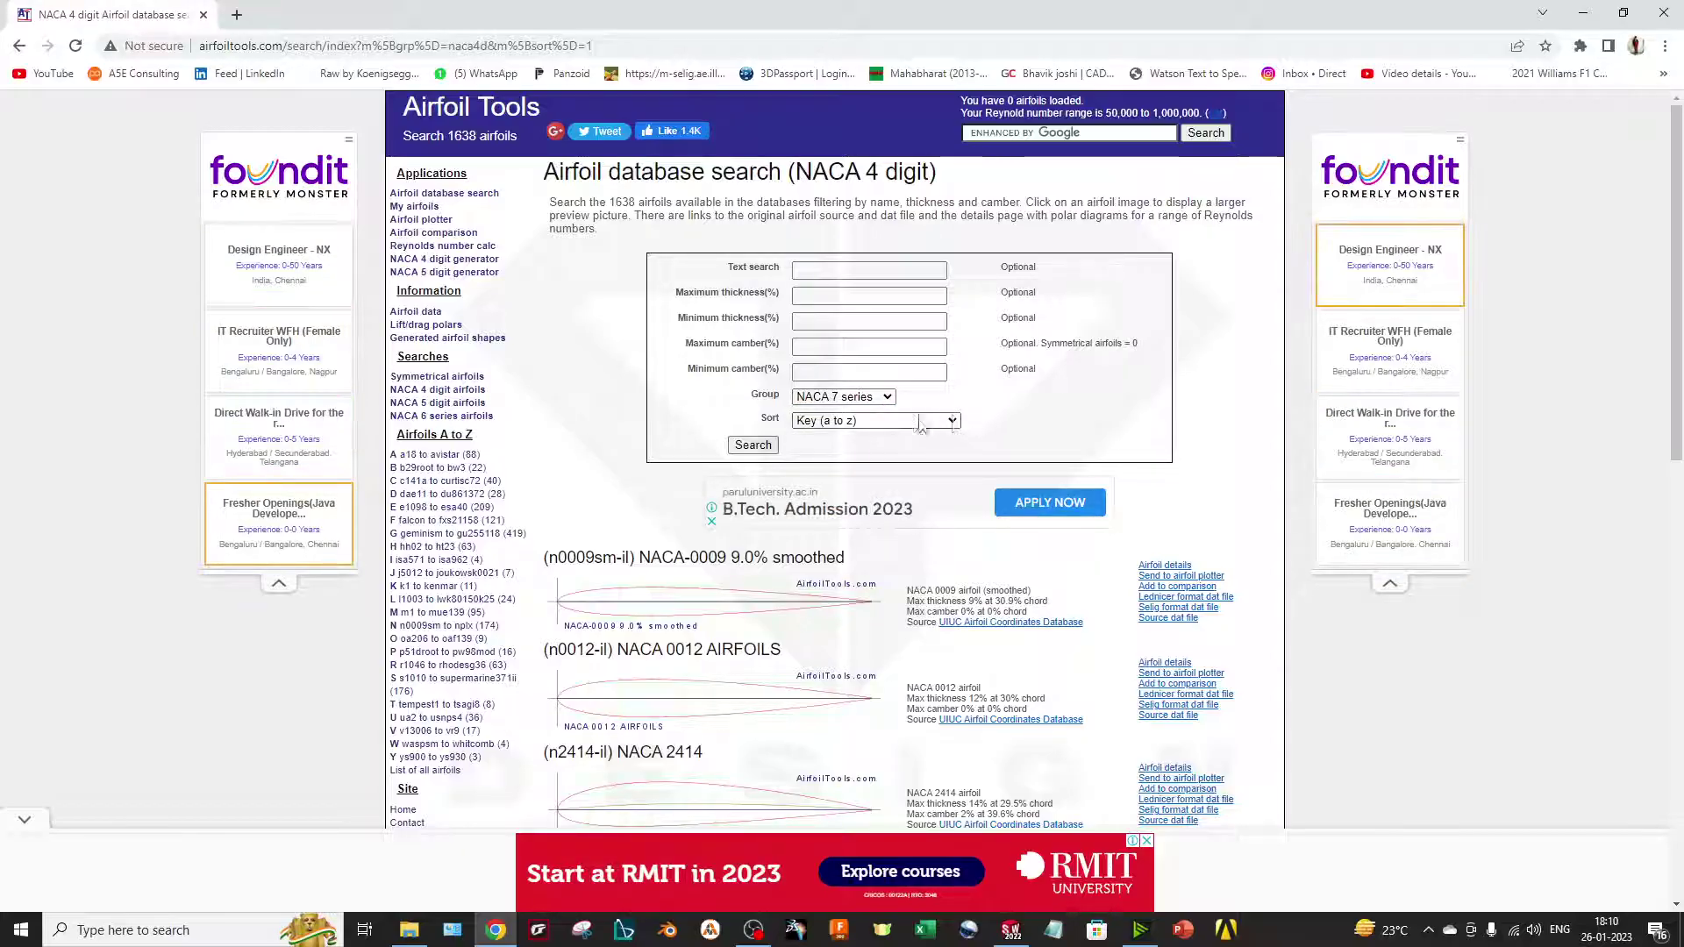
{"action": "left_click", "coordinate": [931, 422]}
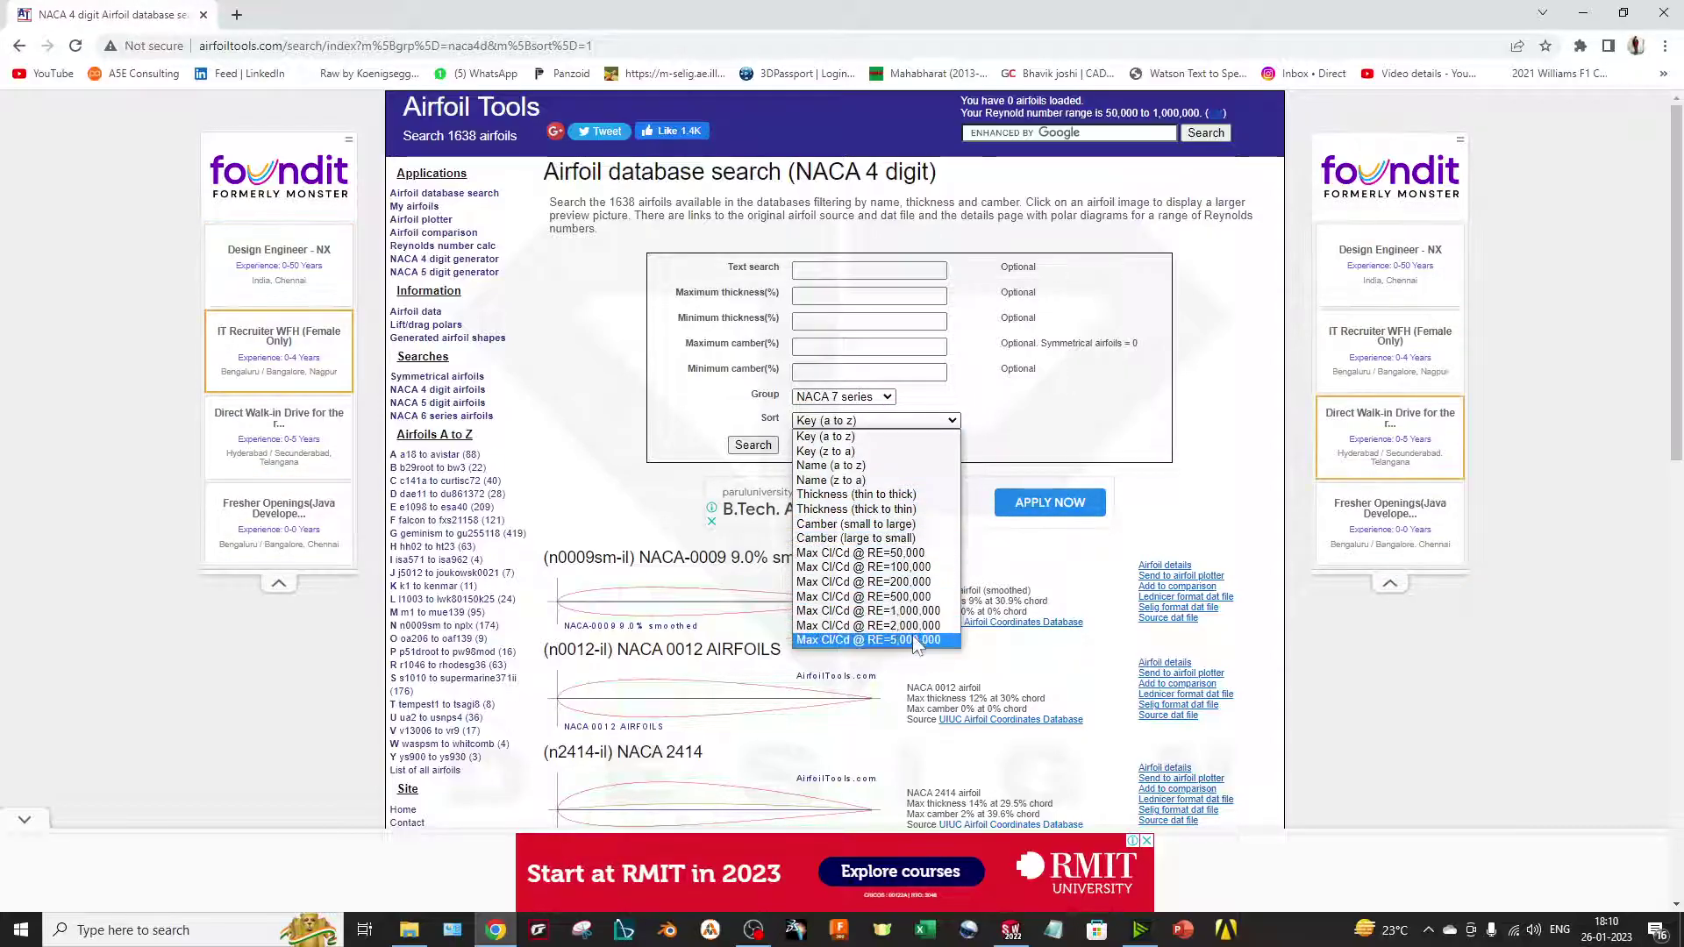
{"action": "left_click", "coordinate": [1030, 431]}
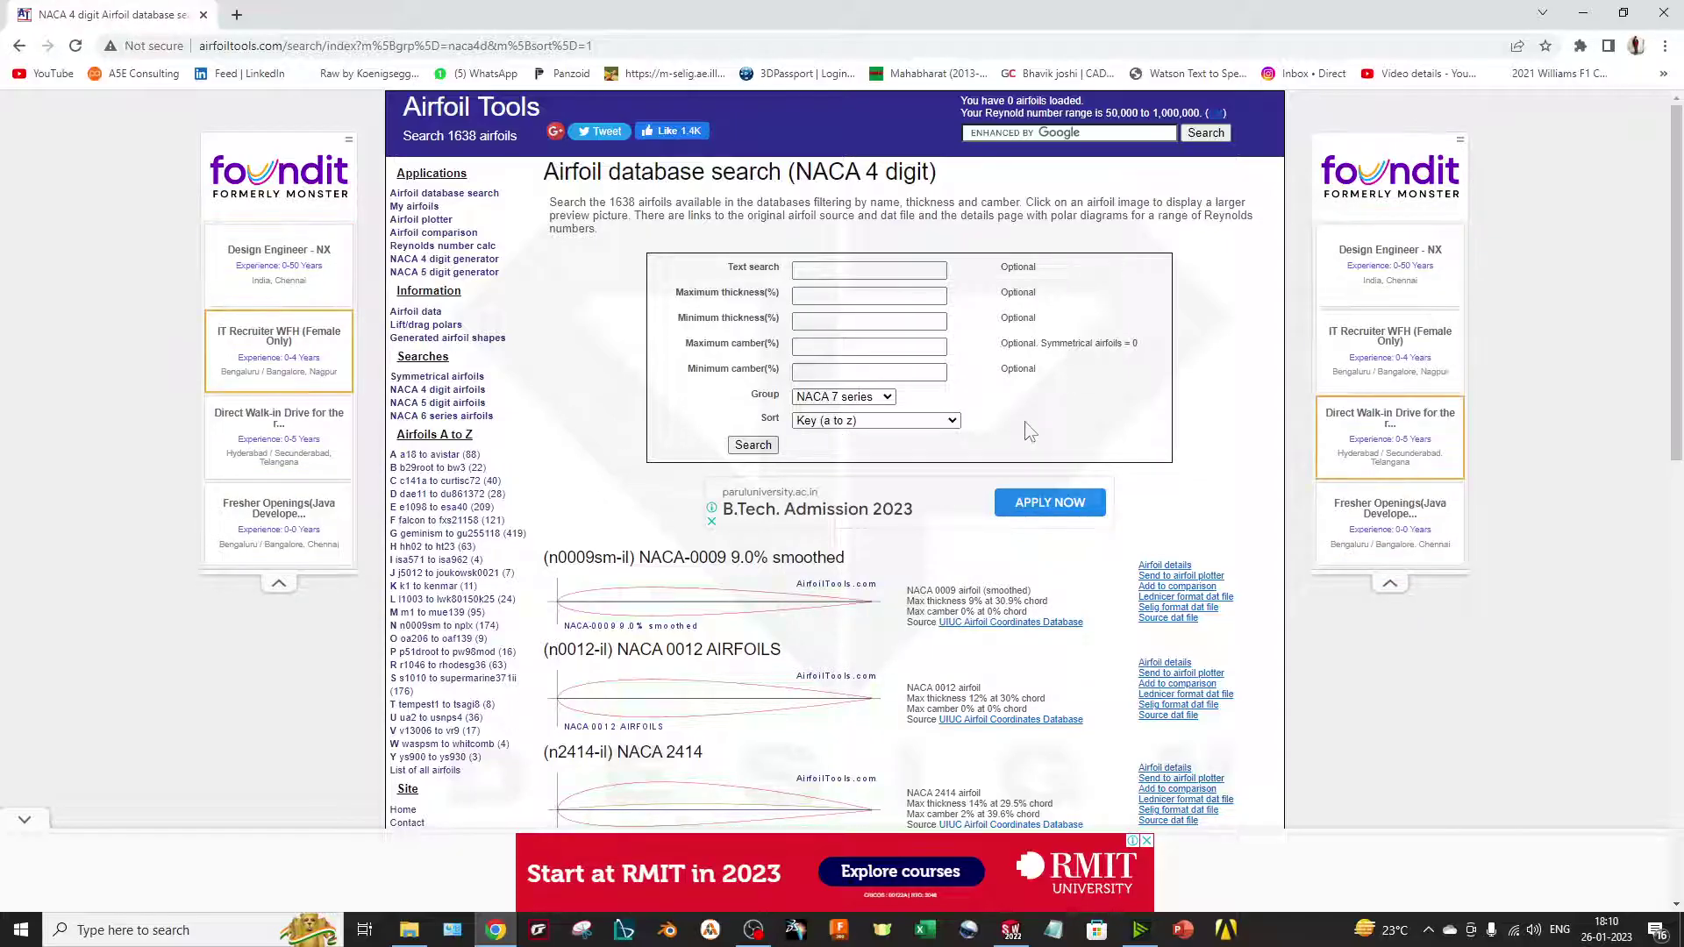
Step: Open the NACA 2414 source dat file and select all its coordinate lines
{"action": "scroll", "coordinate": [792, 624], "scroll_direction": "down", "scroll_amount": 1}
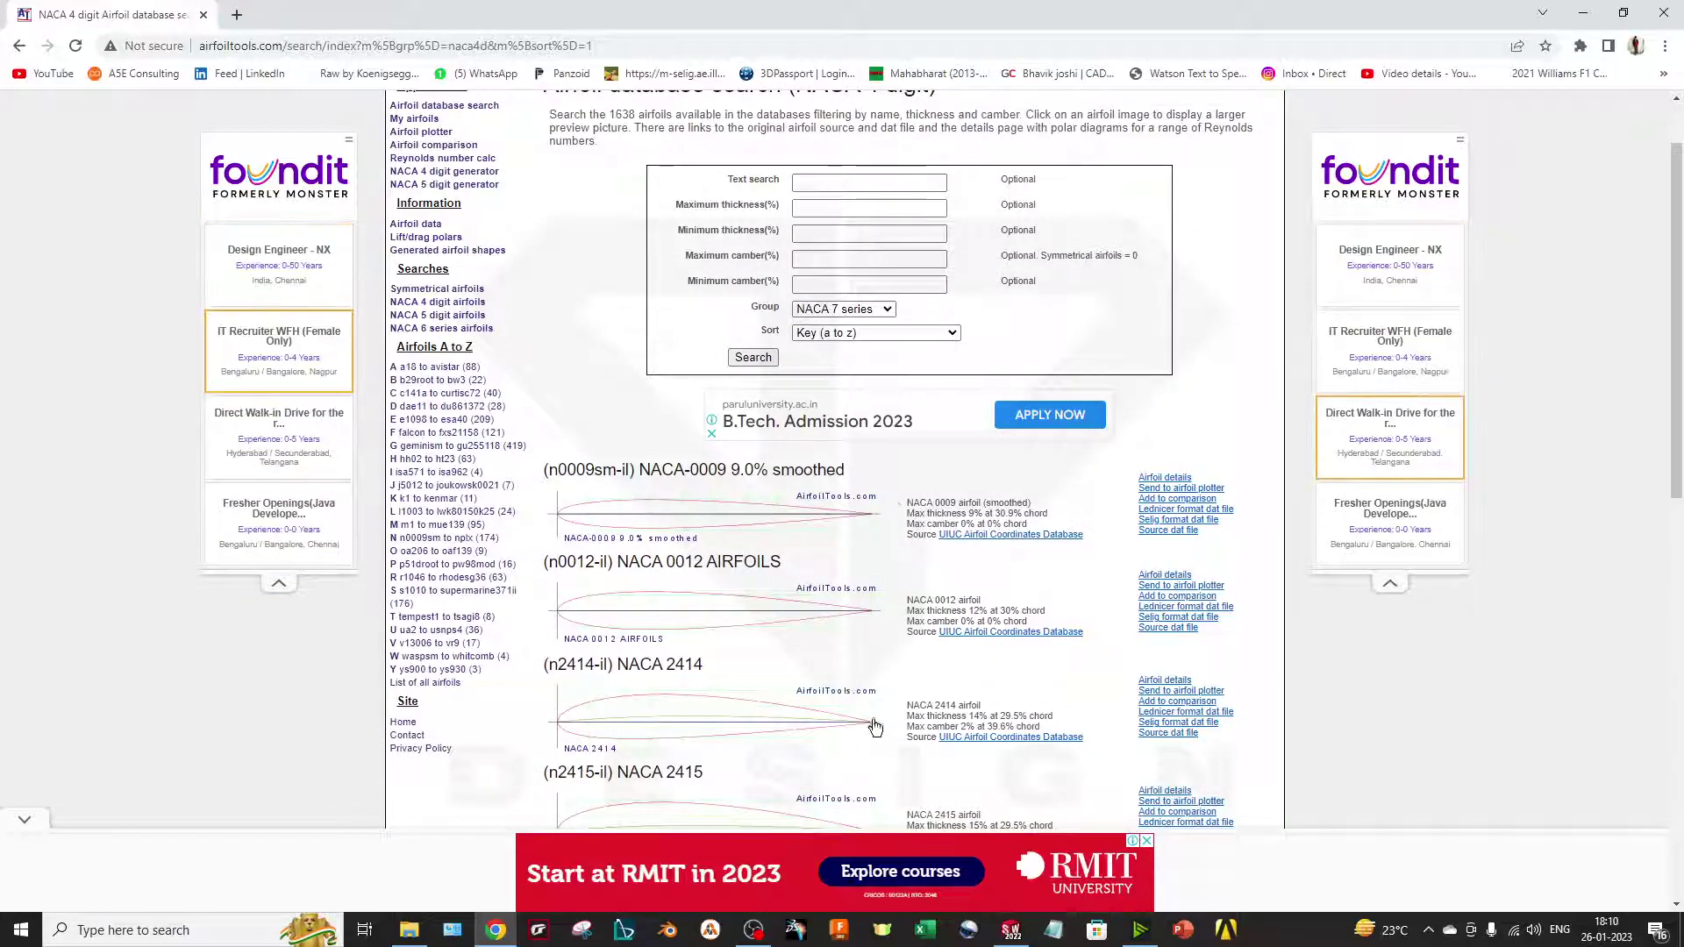
{"action": "scroll", "coordinate": [874, 727], "scroll_direction": "down", "scroll_amount": 3}
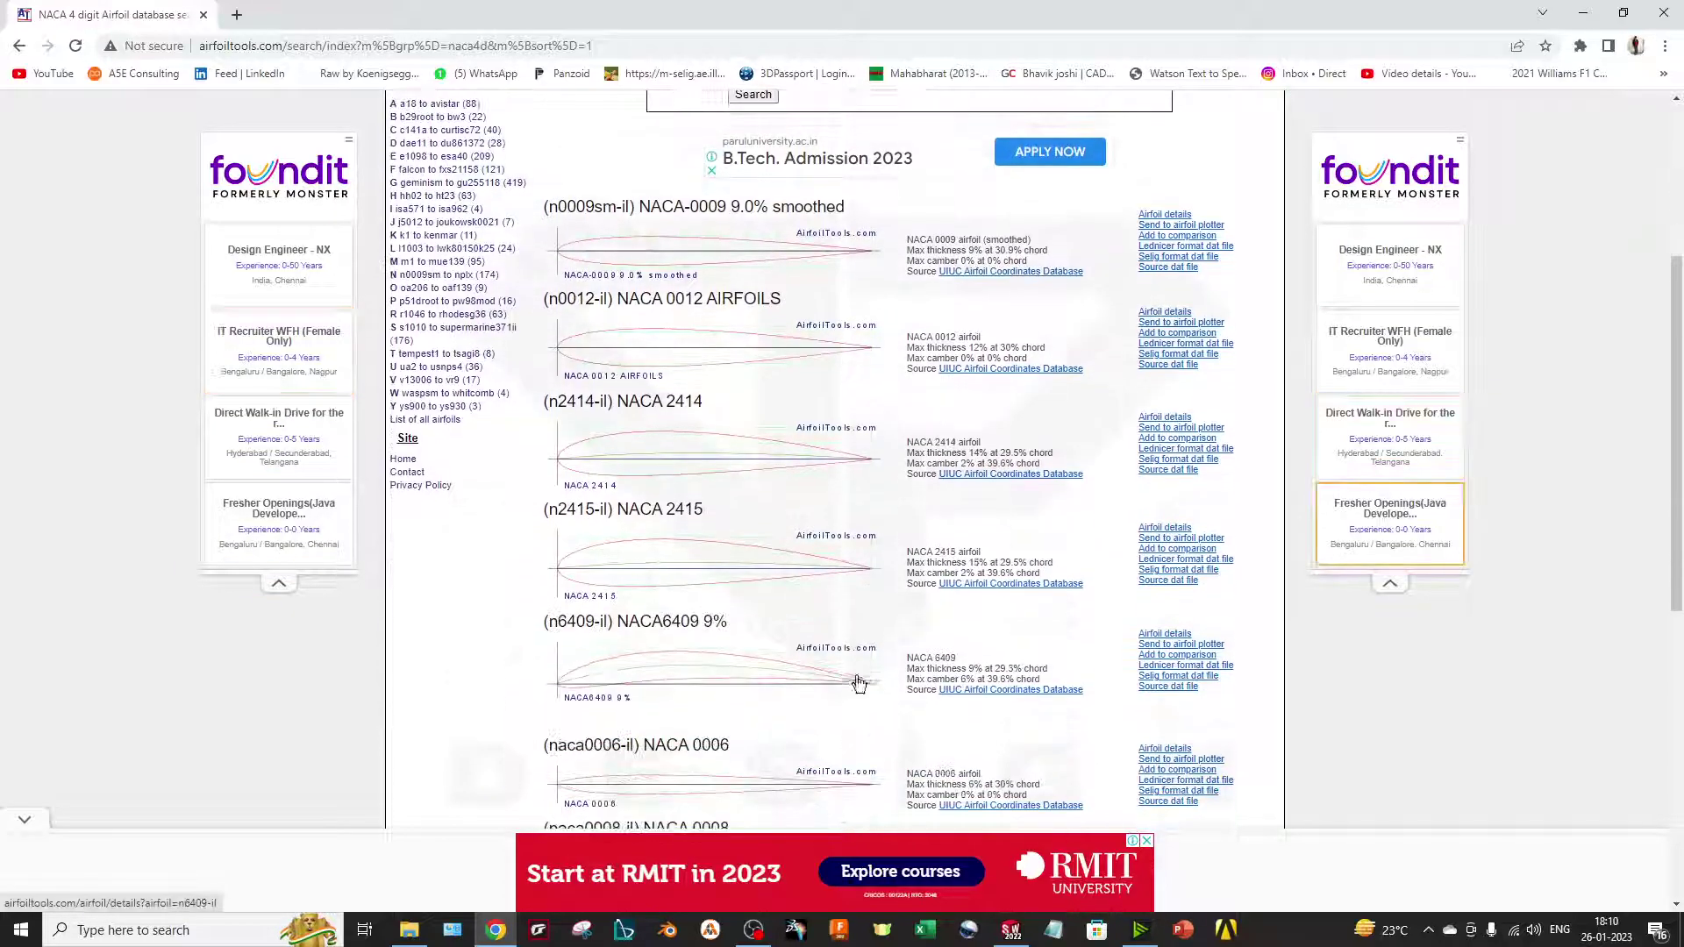
{"action": "triple_click", "coordinate": [625, 402]}
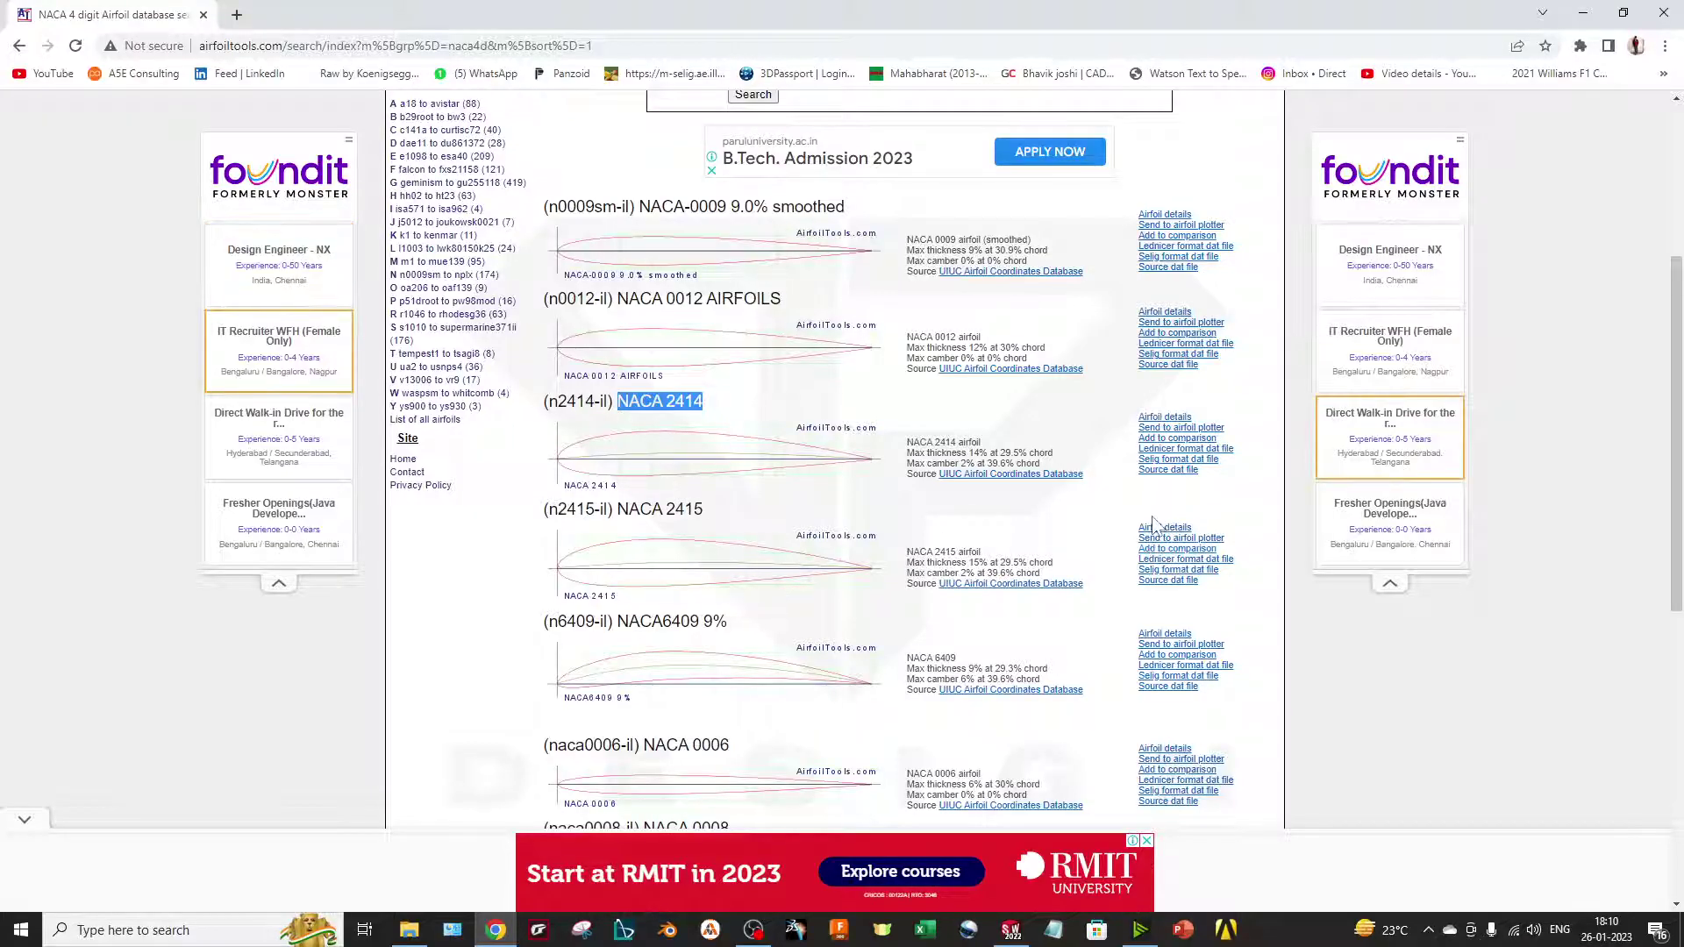
{"action": "left_click", "coordinate": [1176, 475]}
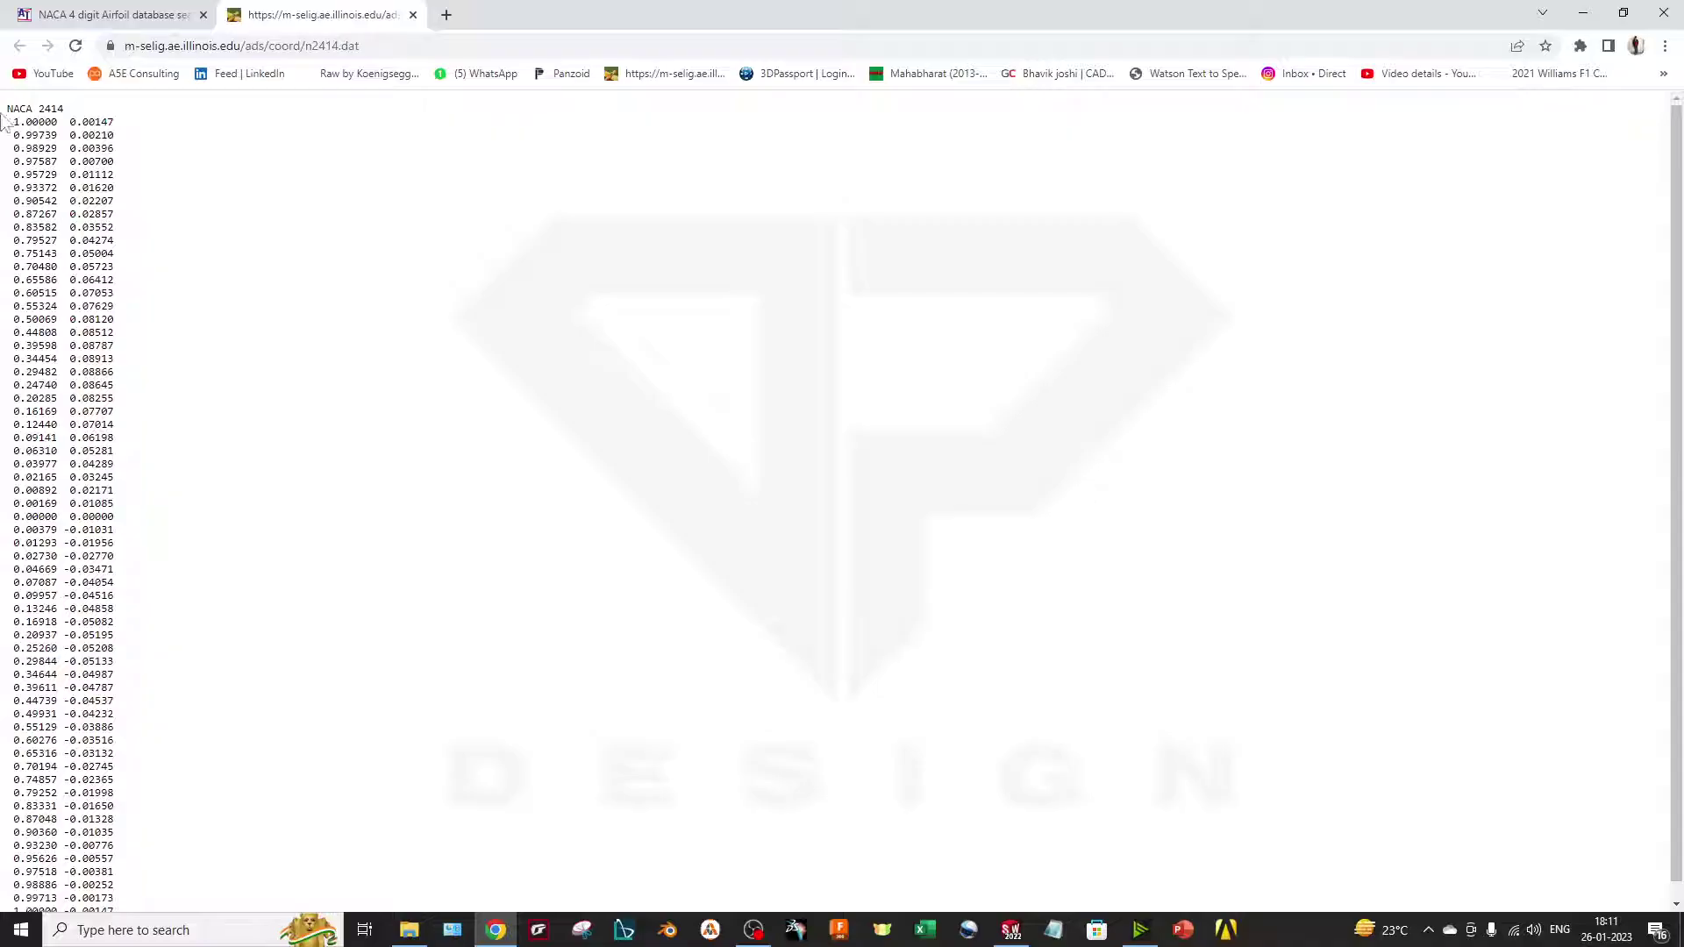
{"action": "left_click_drag", "start_coordinate": [4, 111], "coordinate": [164, 904]}
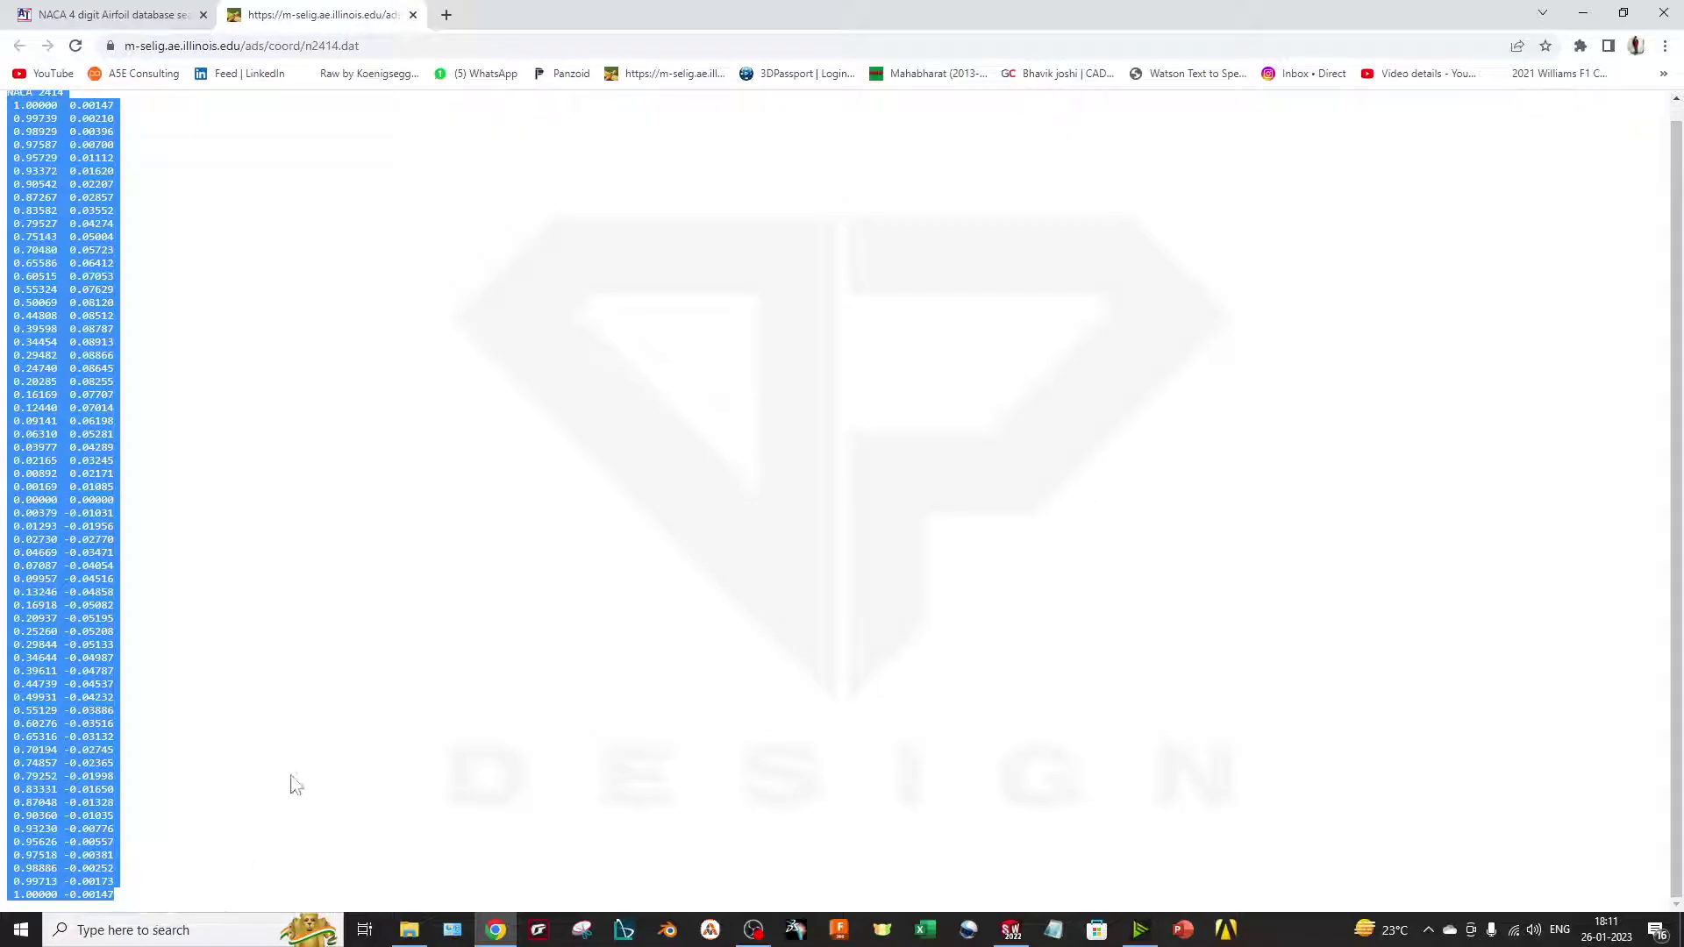
{"action": "scroll", "coordinate": [233, 467], "scroll_direction": "up", "scroll_amount": 1}
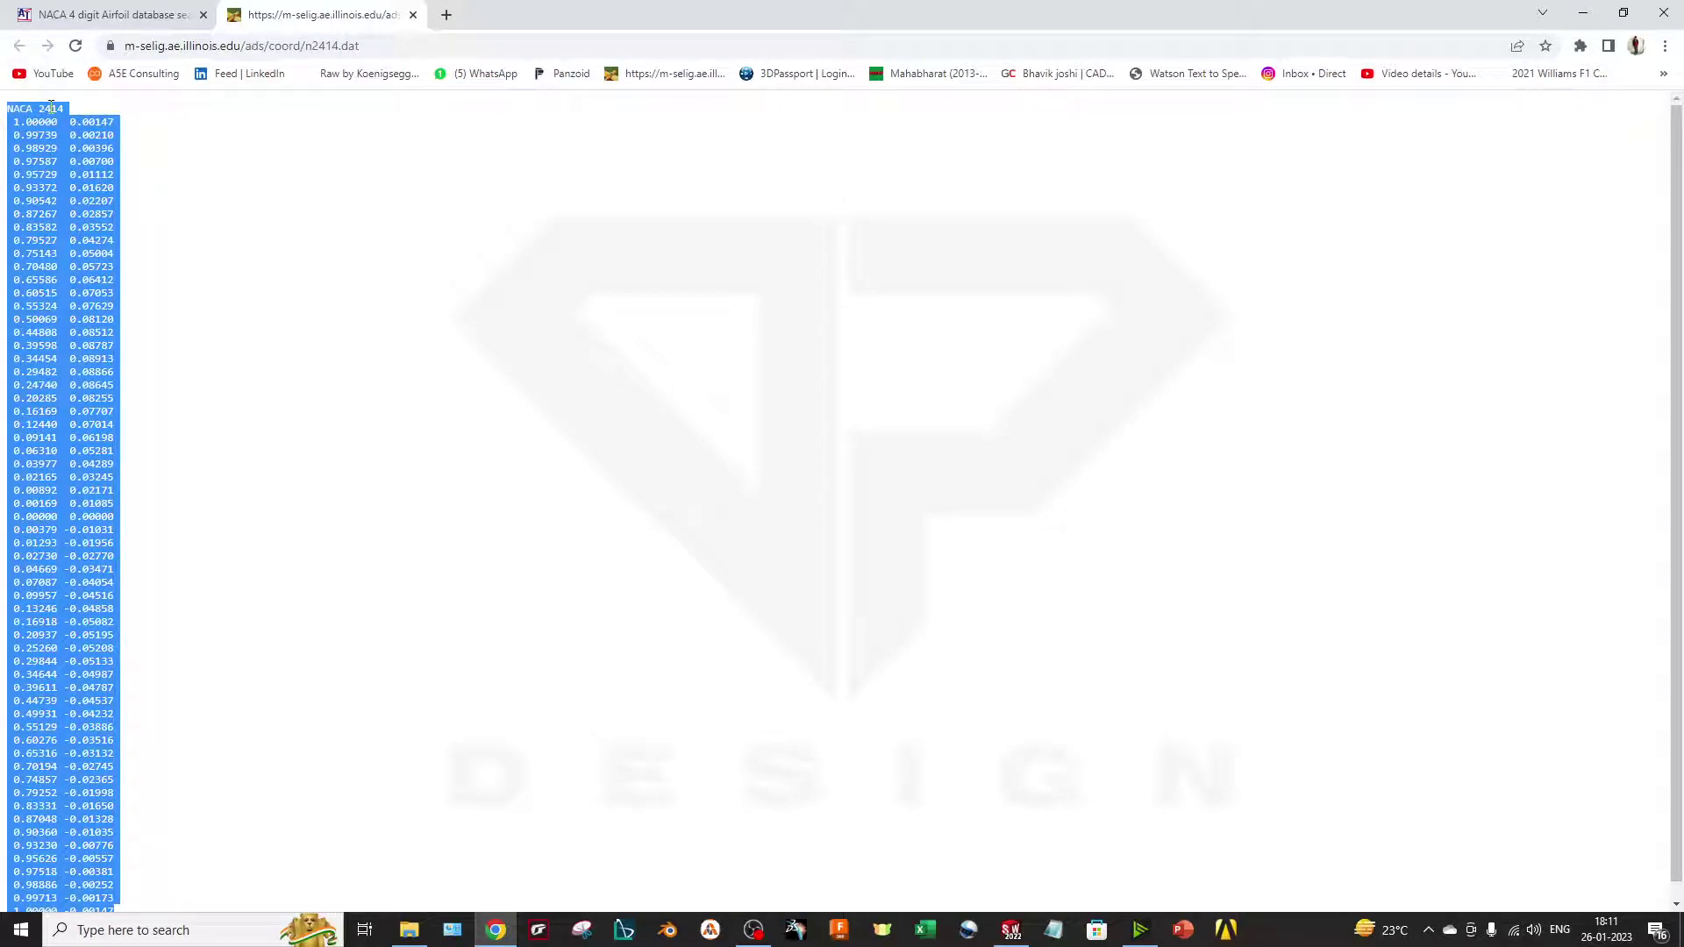
{"action": "left_click", "coordinate": [924, 930]}
Step: Paste the coordinates into A1 of a blank workbook and widen column A
{"action": "left_click", "coordinate": [233, 185]}
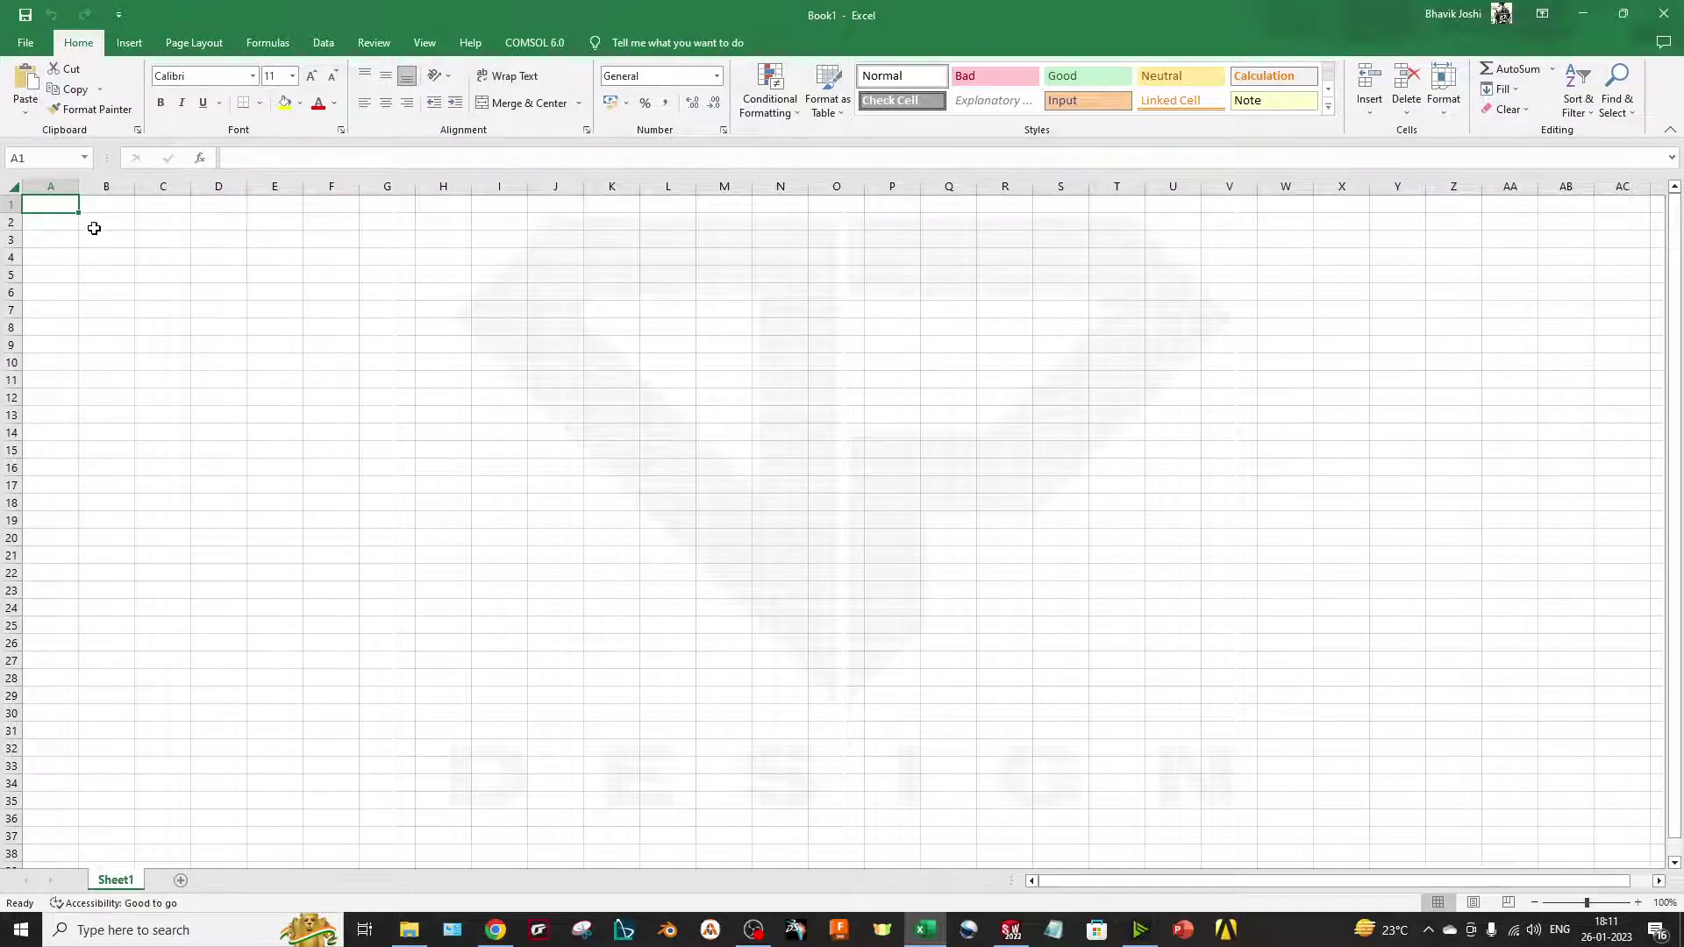
{"action": "key", "text": "ctrl+v"}
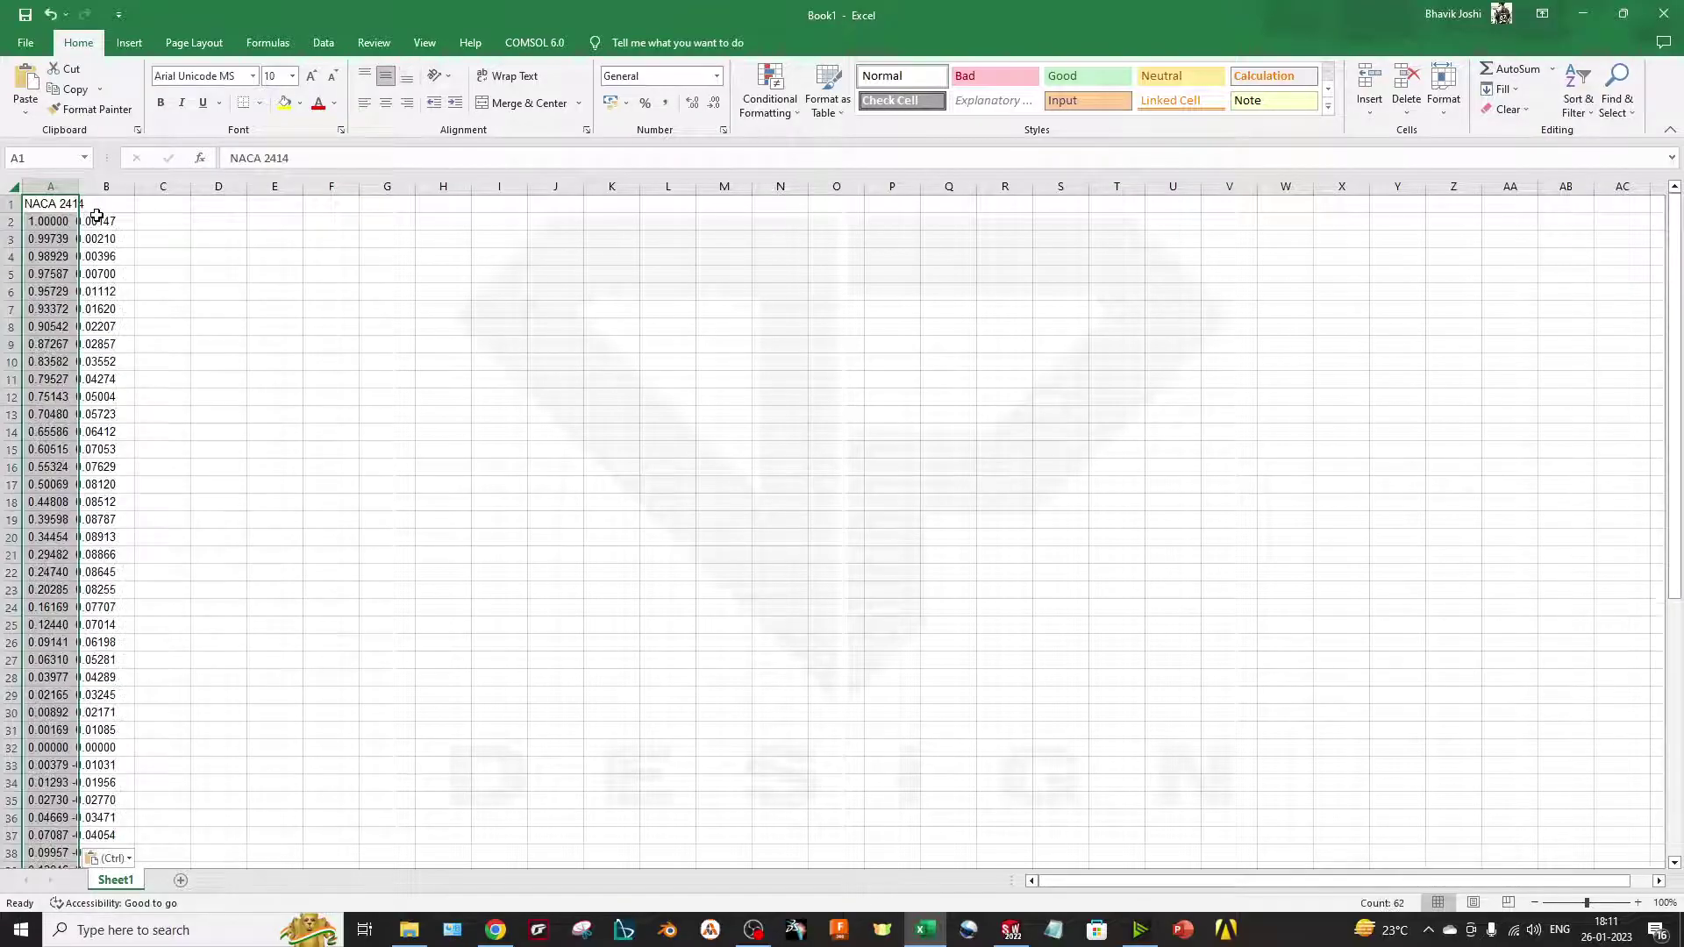
{"action": "left_click", "coordinate": [164, 243]}
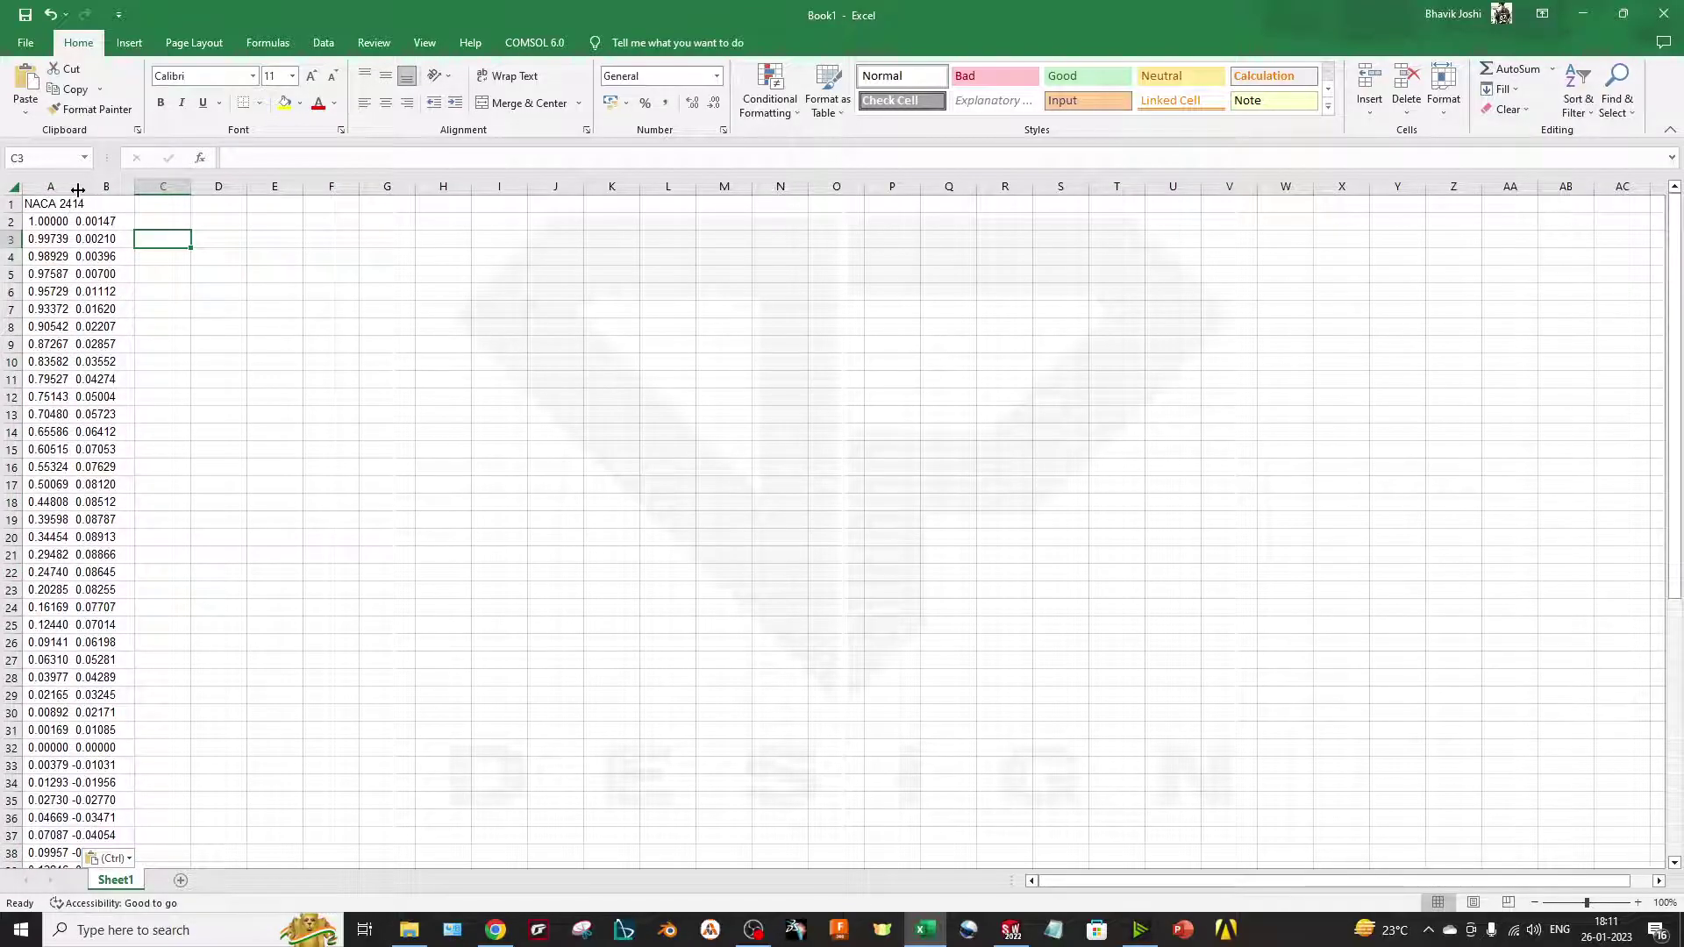
{"action": "left_click_drag", "start_coordinate": [78, 189], "coordinate": [184, 190]}
{"action": "left_click_drag", "start_coordinate": [60, 221], "coordinate": [132, 764]}
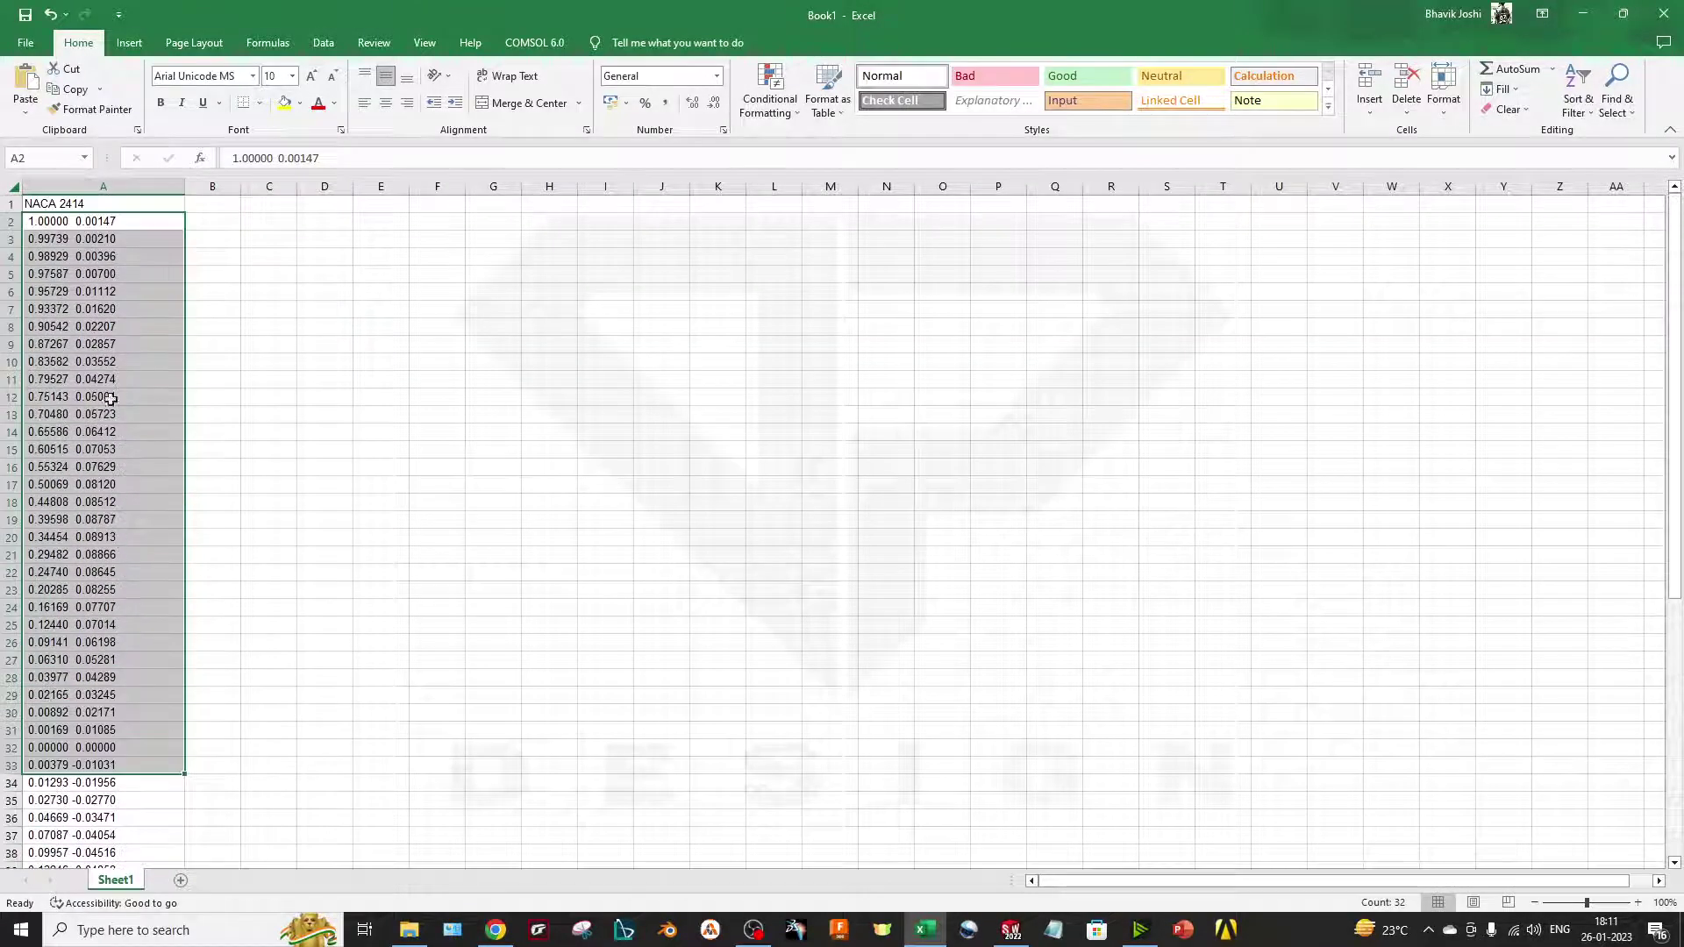
{"action": "left_click", "coordinate": [79, 207]}
Step: Delete the NACA 2414 header row and select coordinates A1:A61
{"action": "left_click", "coordinate": [9, 205]}
{"action": "right_click", "coordinate": [8, 207]}
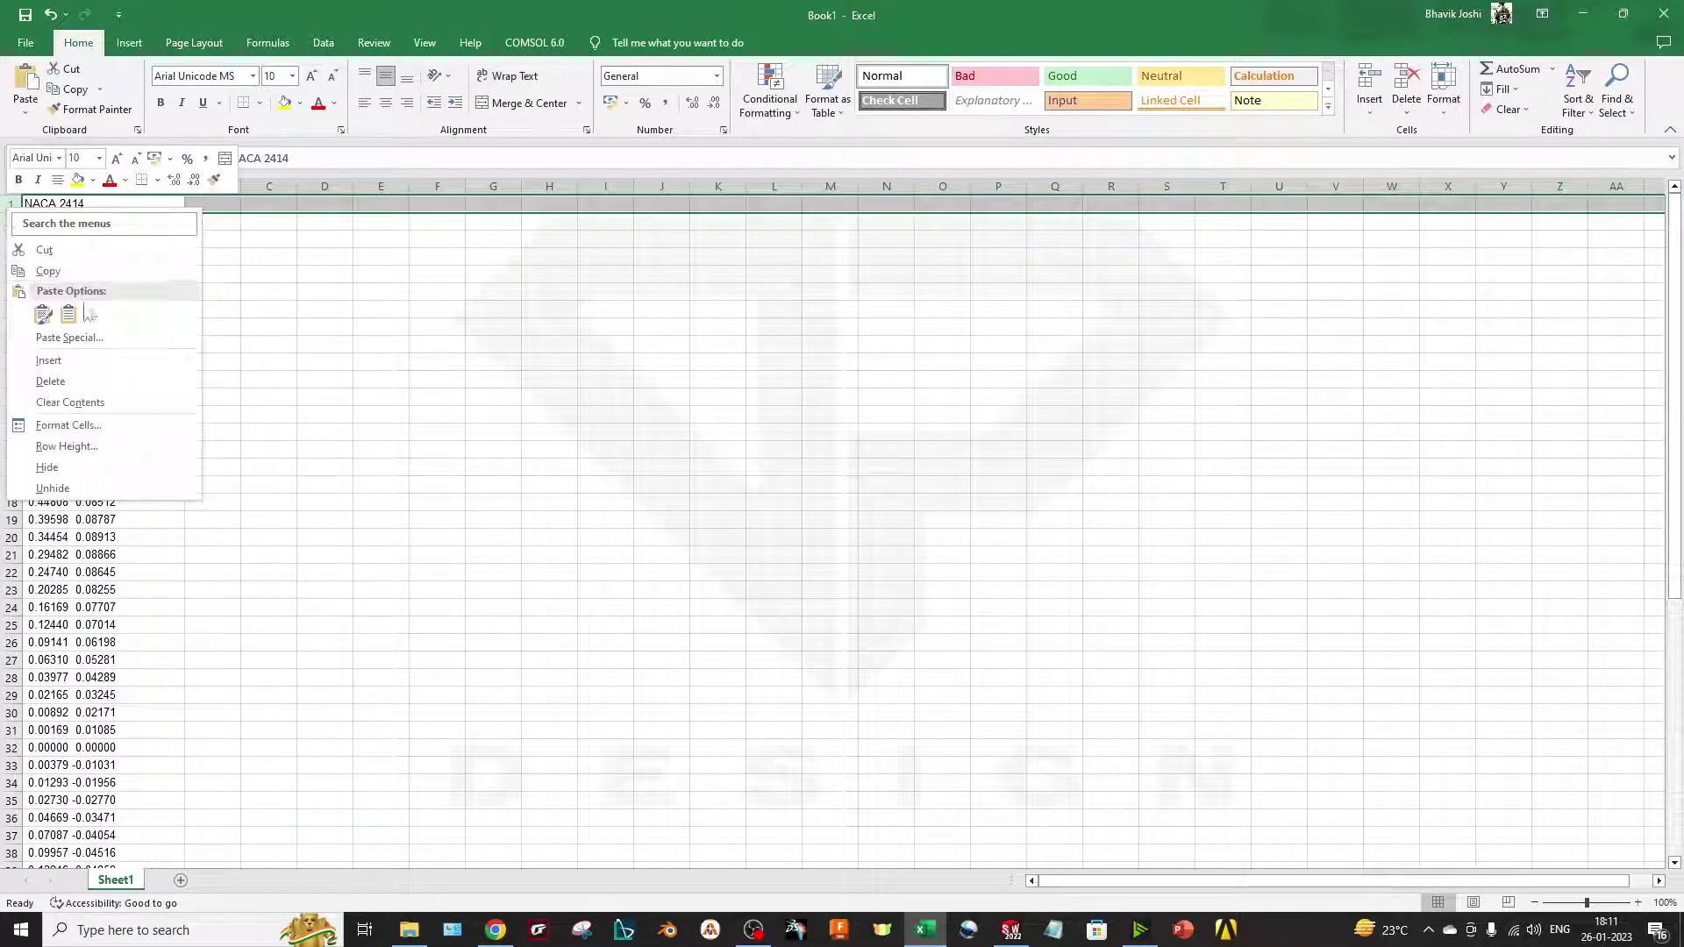
{"action": "left_click", "coordinate": [52, 381]}
{"action": "left_click", "coordinate": [93, 255]}
{"action": "left_click", "coordinate": [36, 204]}
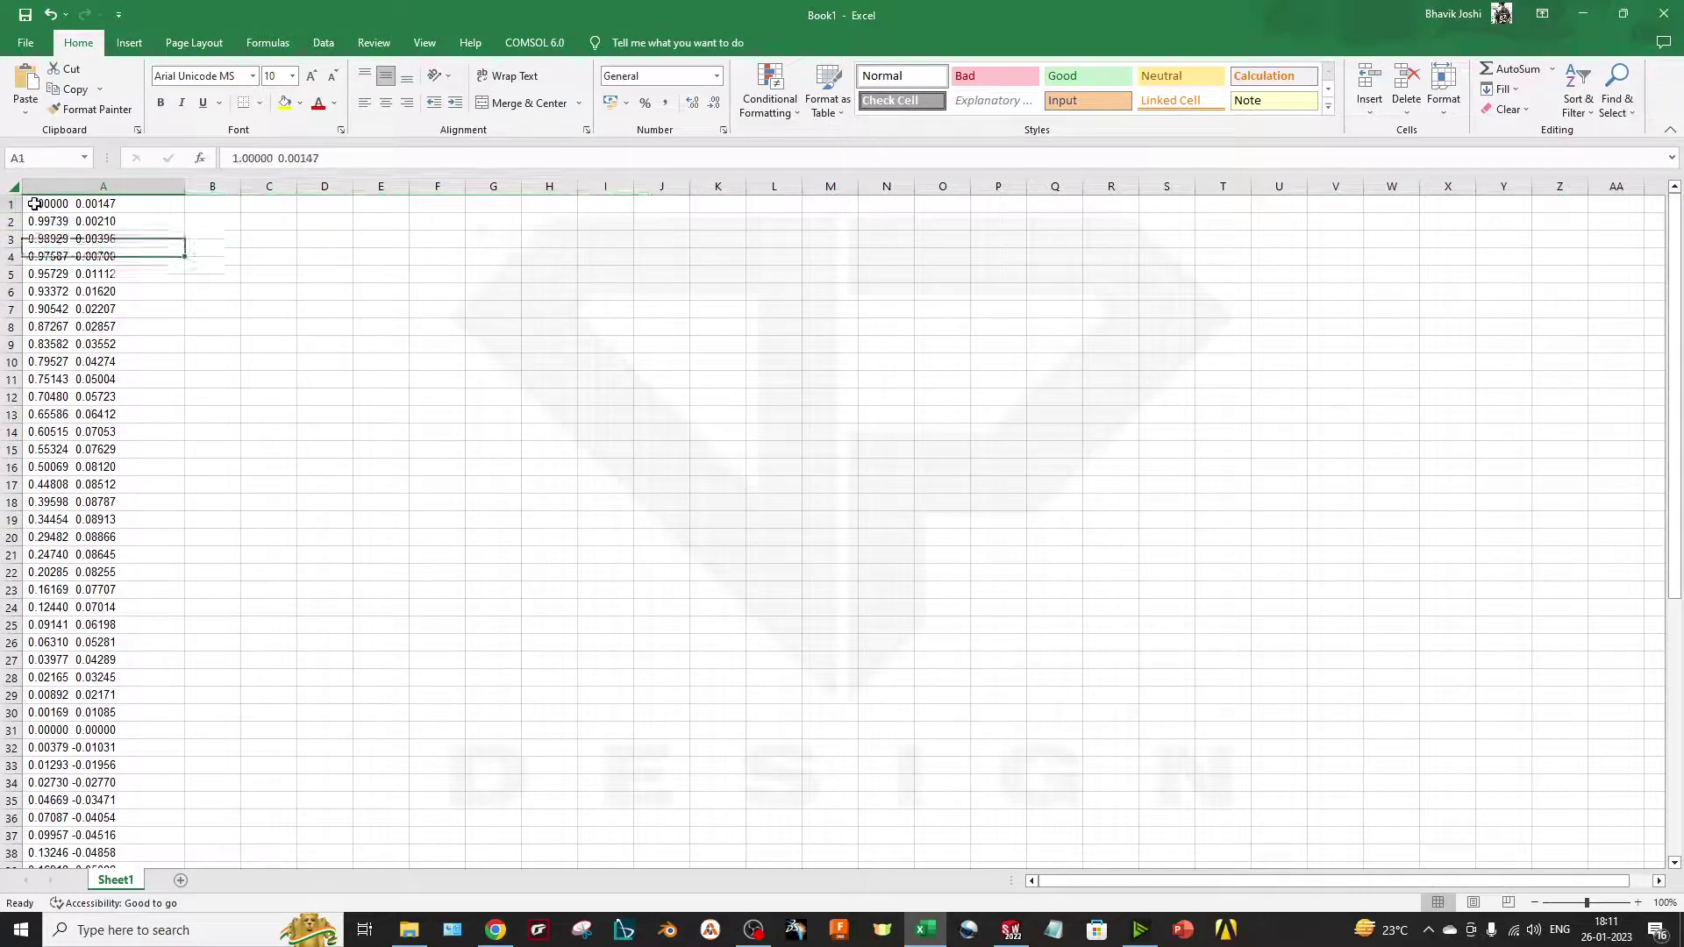
{"action": "left_click_drag", "start_coordinate": [35, 203], "coordinate": [79, 943]}
{"action": "left_click_drag", "start_coordinate": [85, 842], "coordinate": [85, 842]}
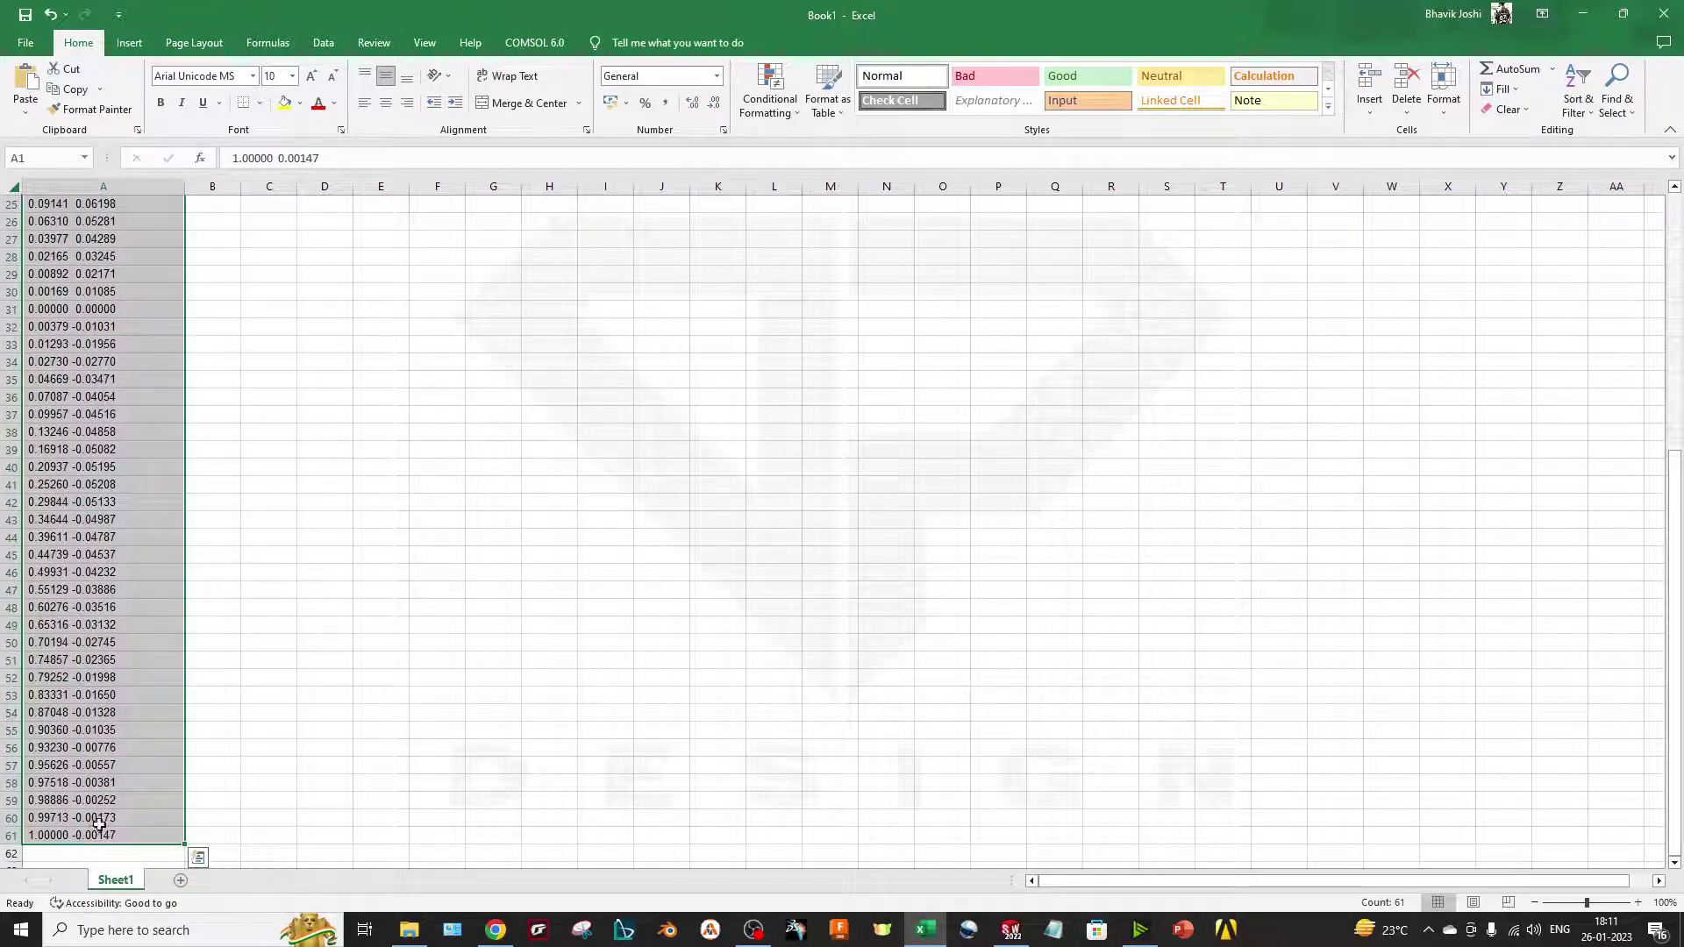
{"action": "left_click", "coordinate": [324, 43]}
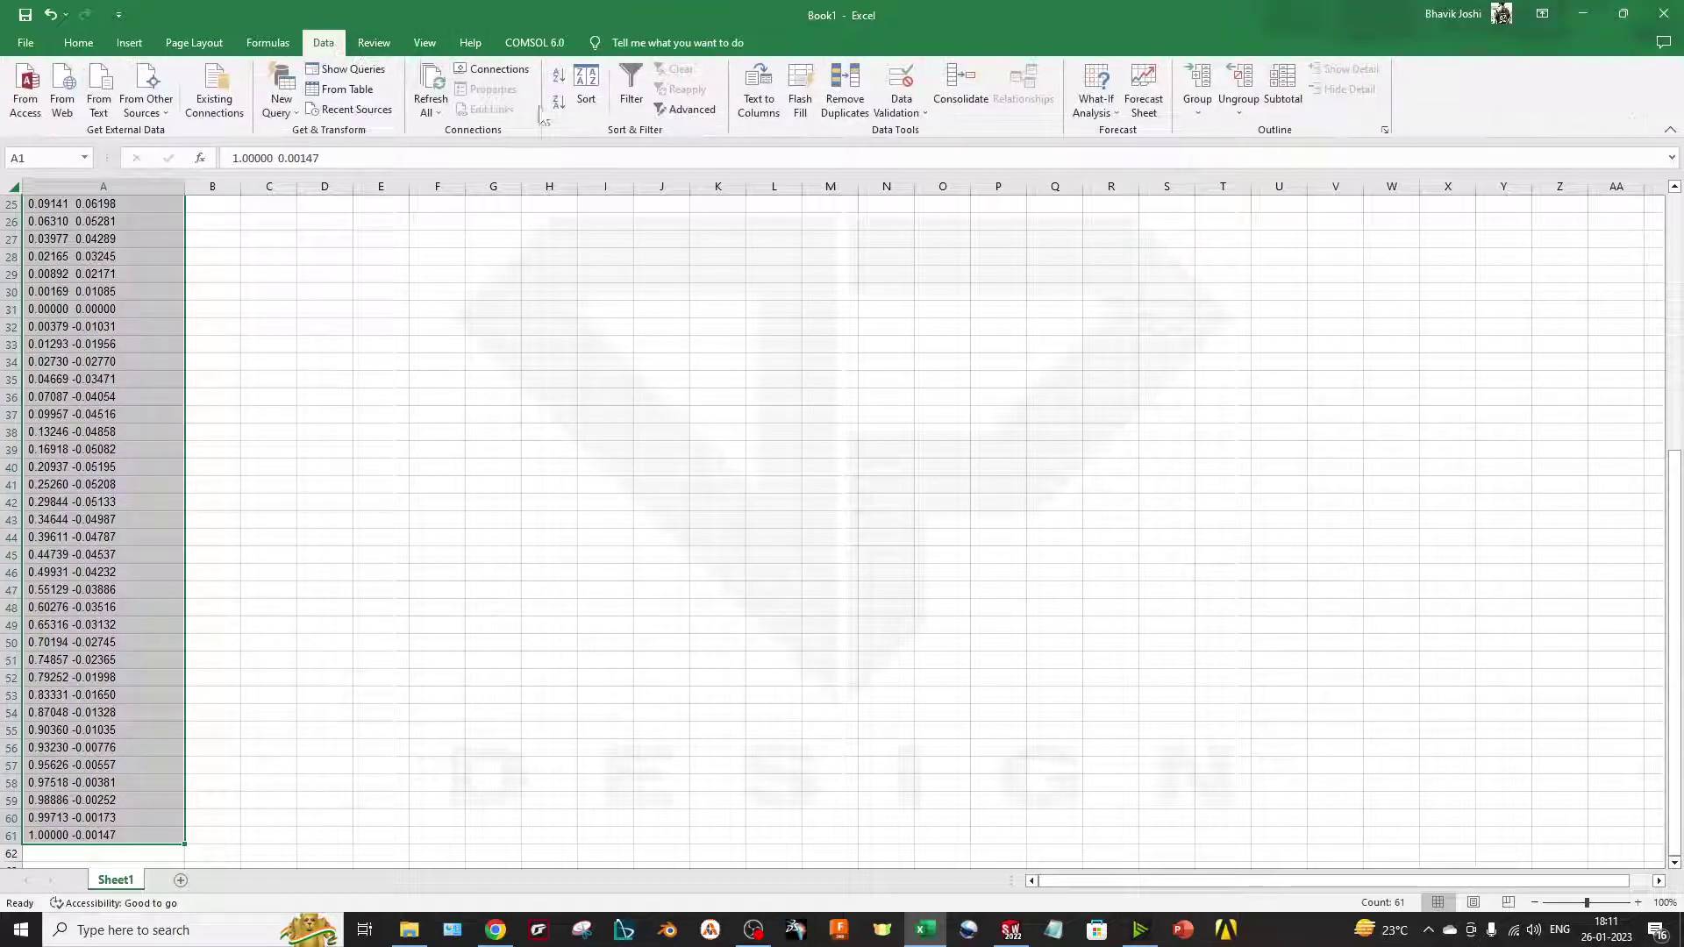
Step: Split the coordinates into columns with Text to Columns, Delimited by Space
{"action": "left_click", "coordinate": [758, 90]}
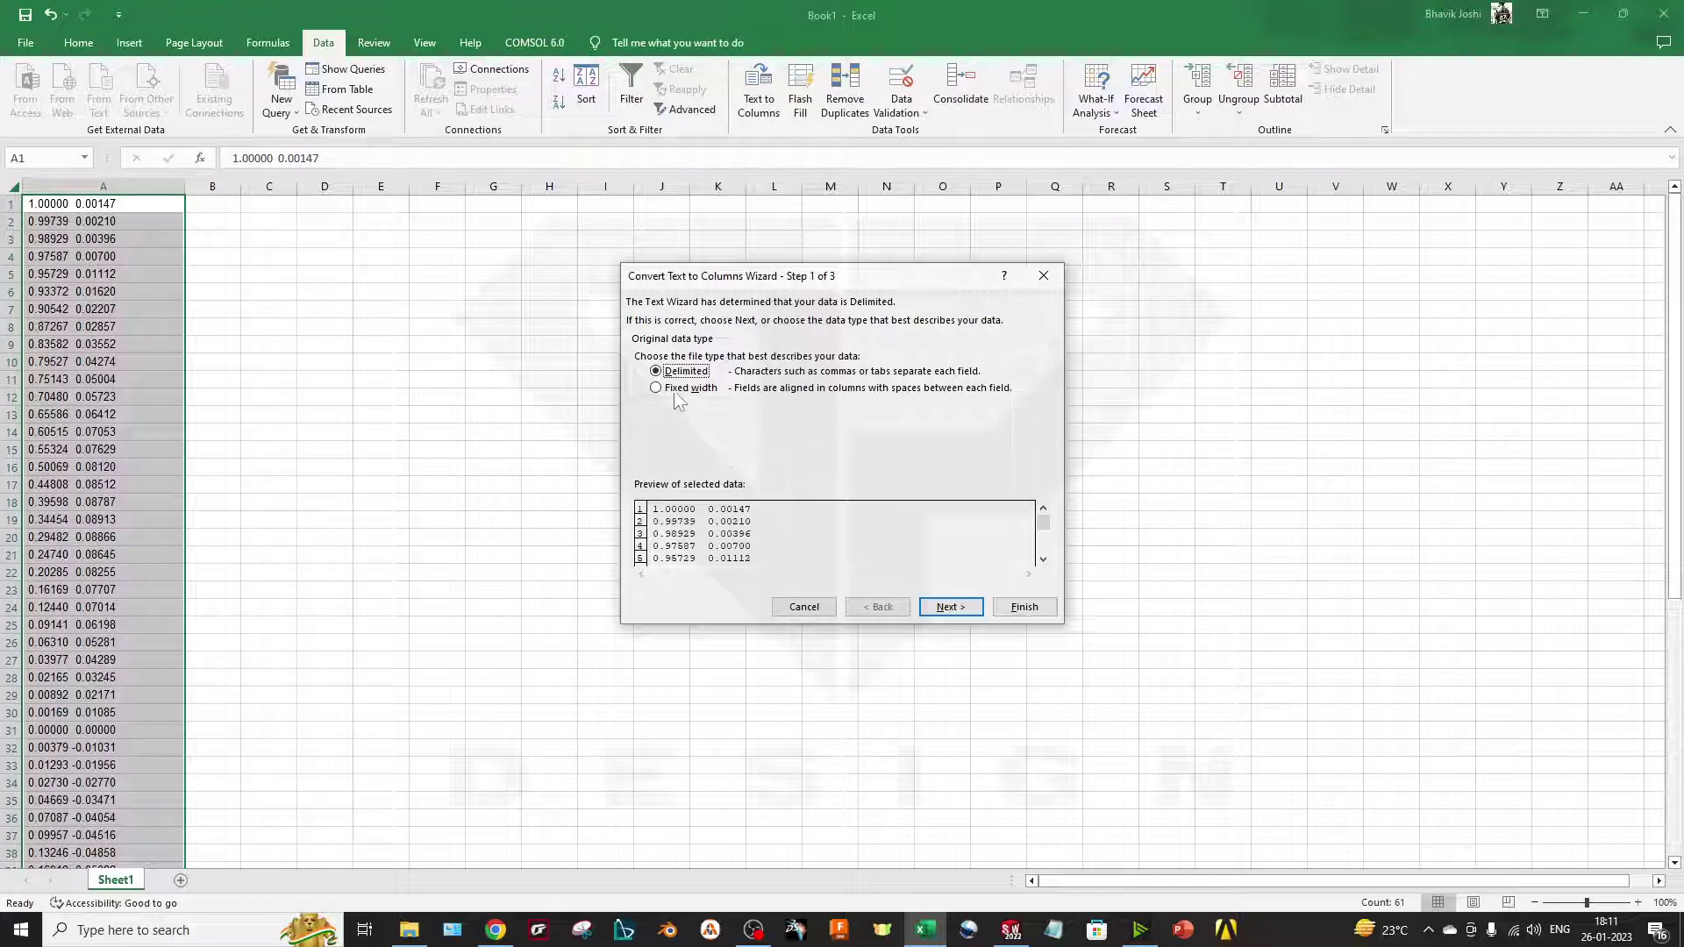
{"action": "left_click", "coordinate": [941, 608]}
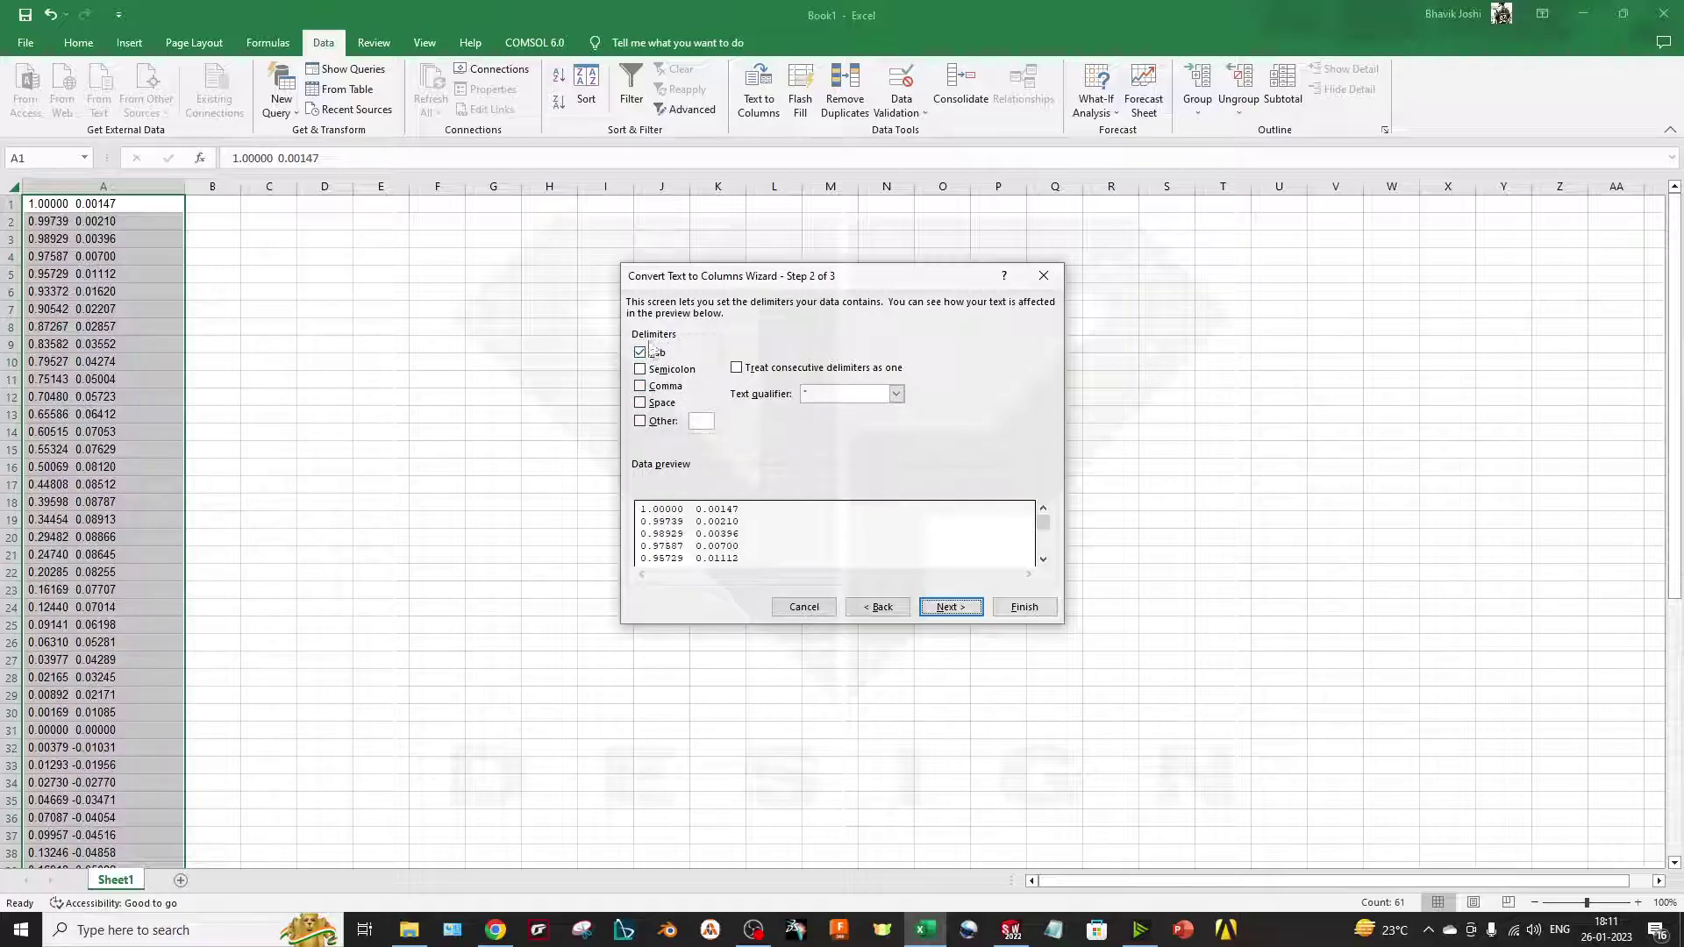
{"action": "left_click", "coordinate": [640, 403]}
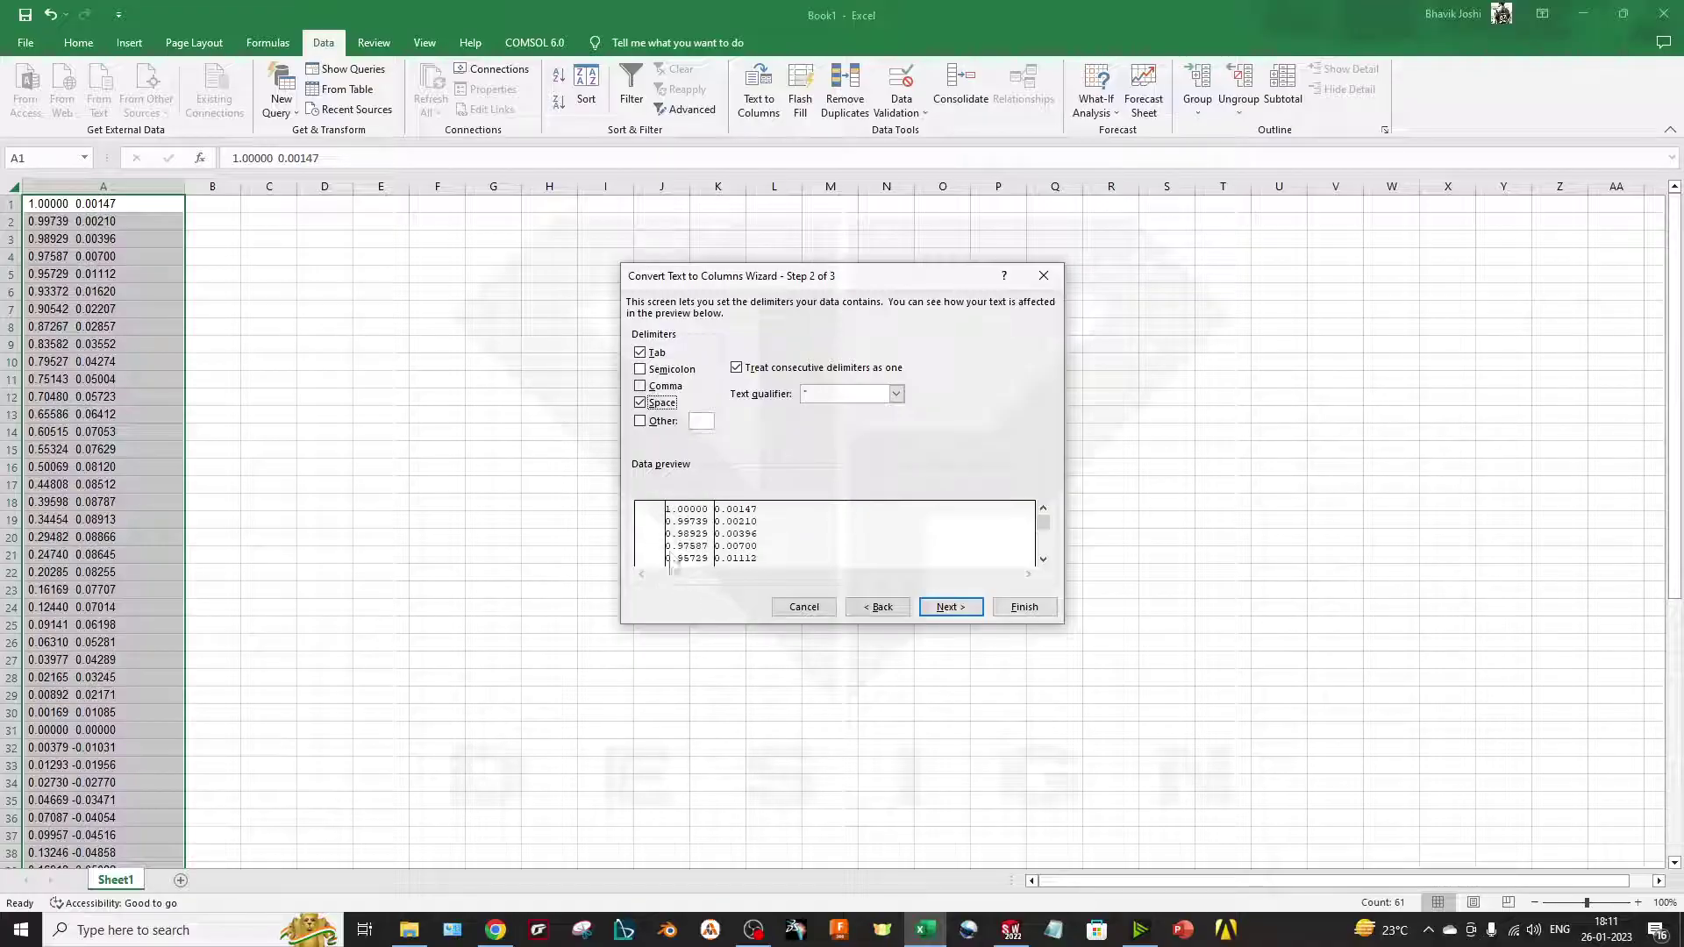
{"action": "left_click", "coordinate": [941, 608]}
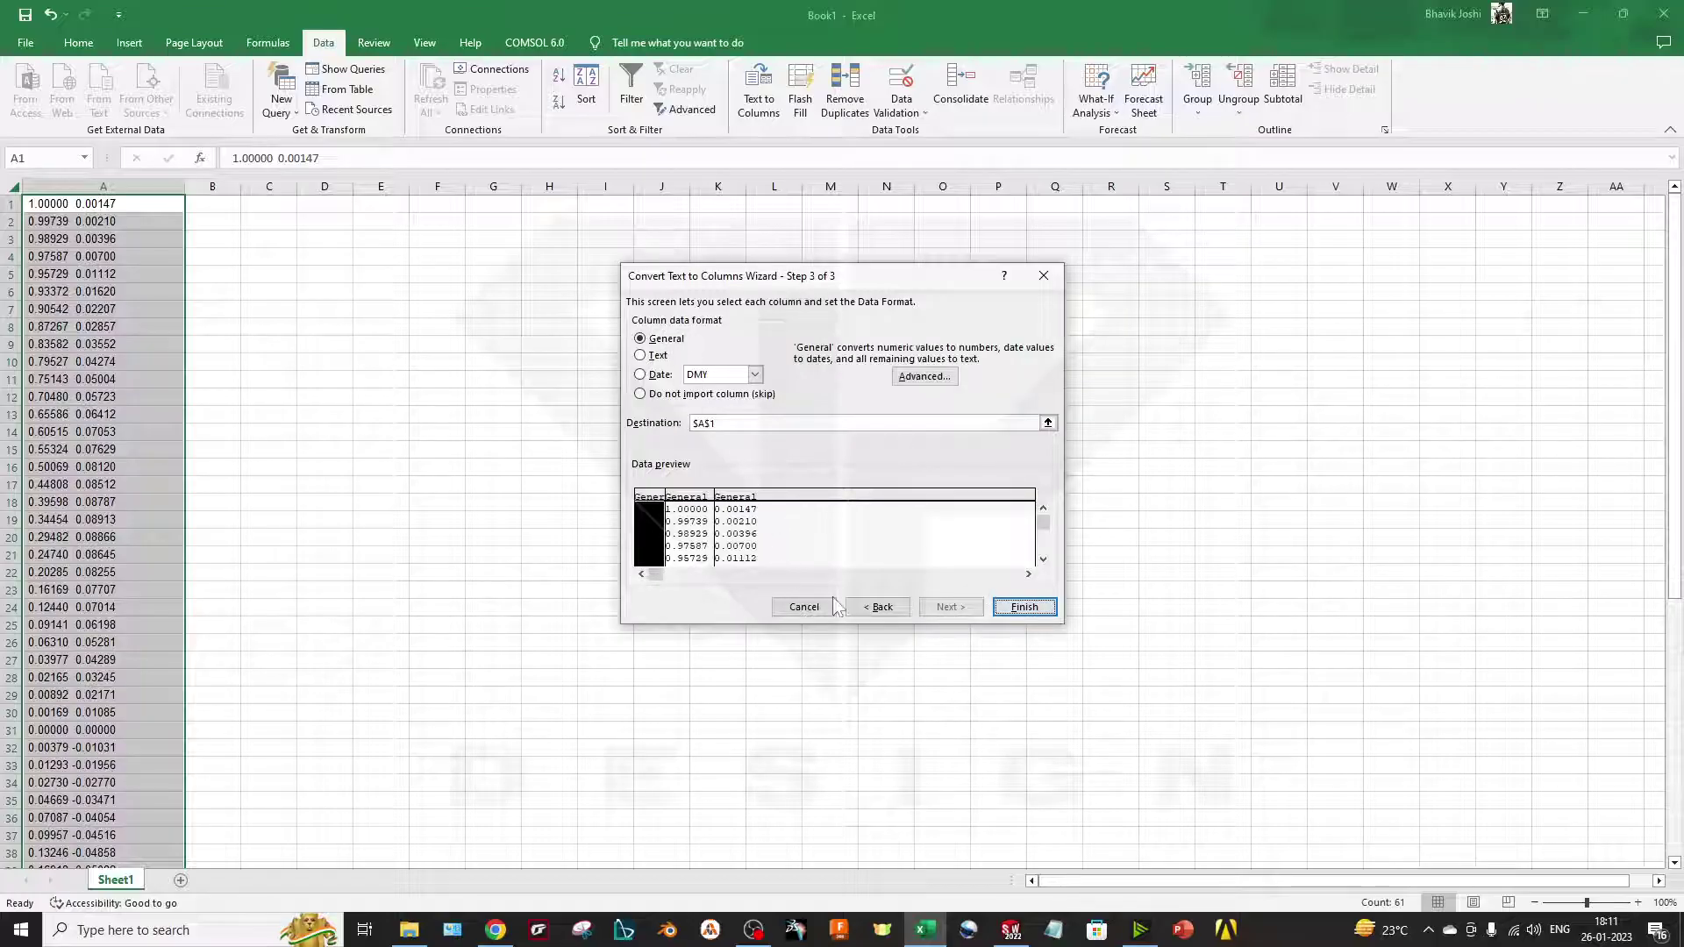
{"action": "left_click", "coordinate": [1022, 606]}
{"action": "left_click", "coordinate": [272, 345]}
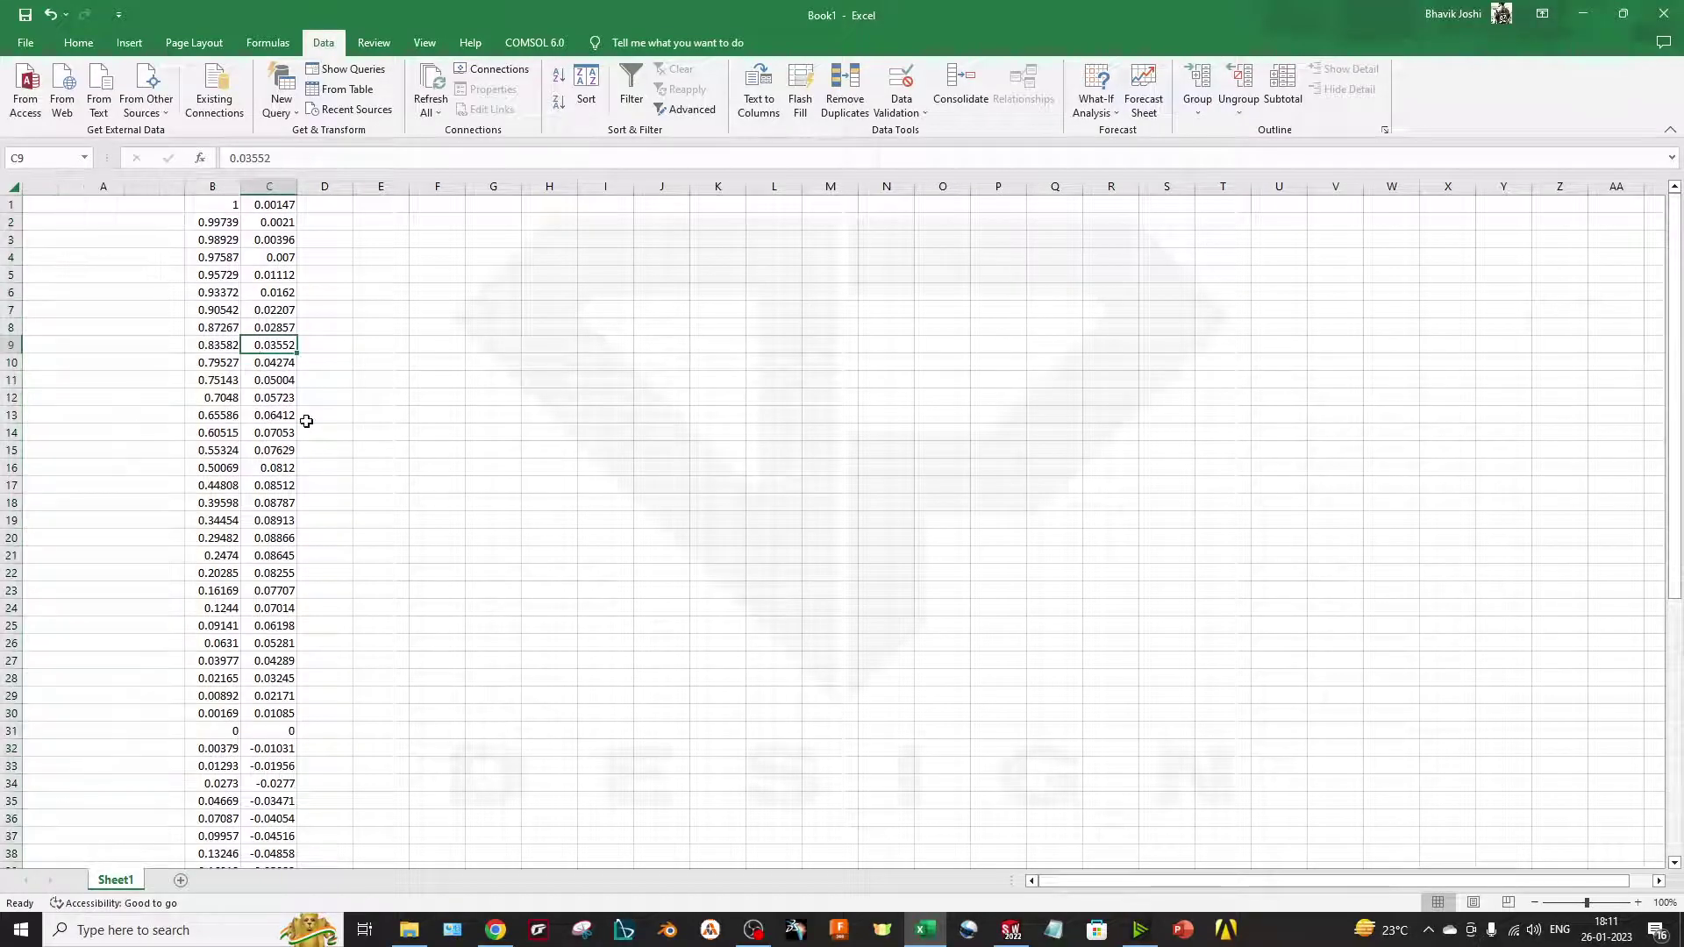
Step: Attempt to move columns B and C together, dismissing the multiple-selection warning
{"action": "left_click", "coordinate": [213, 186]}
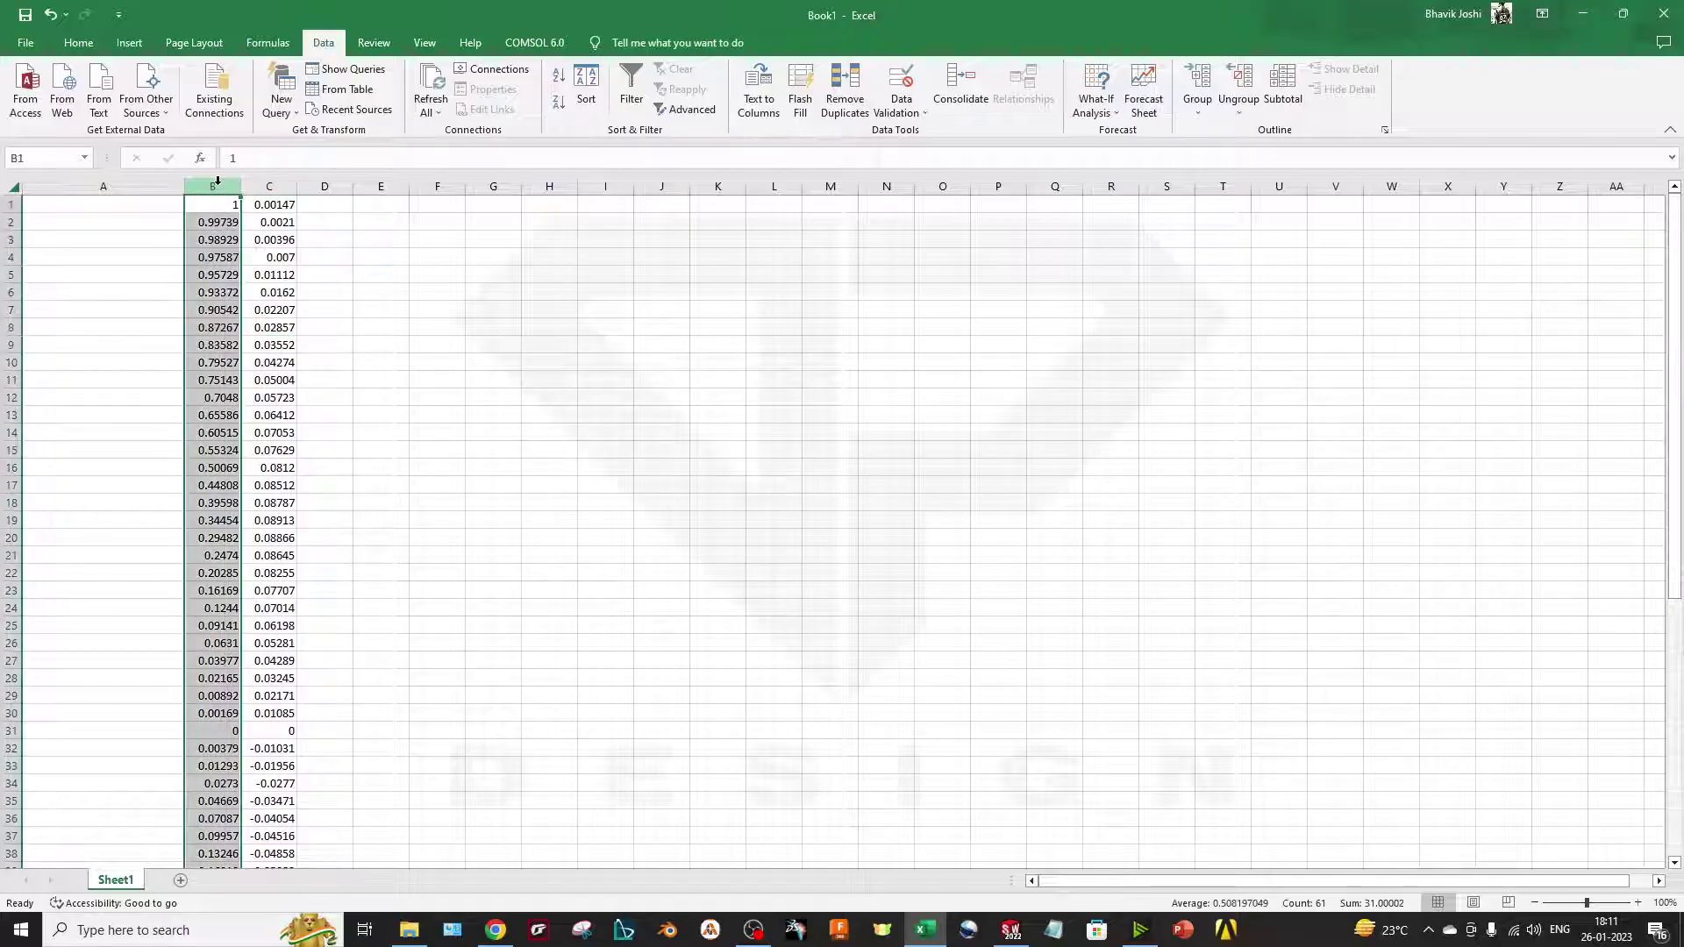
{"action": "left_click", "coordinate": [270, 186]}
{"action": "left_click_drag", "start_coordinate": [269, 186], "coordinate": [213, 186]}
{"action": "left_click", "coordinate": [213, 186], "text": "shift"}
{"action": "left_click", "coordinate": [269, 186]}
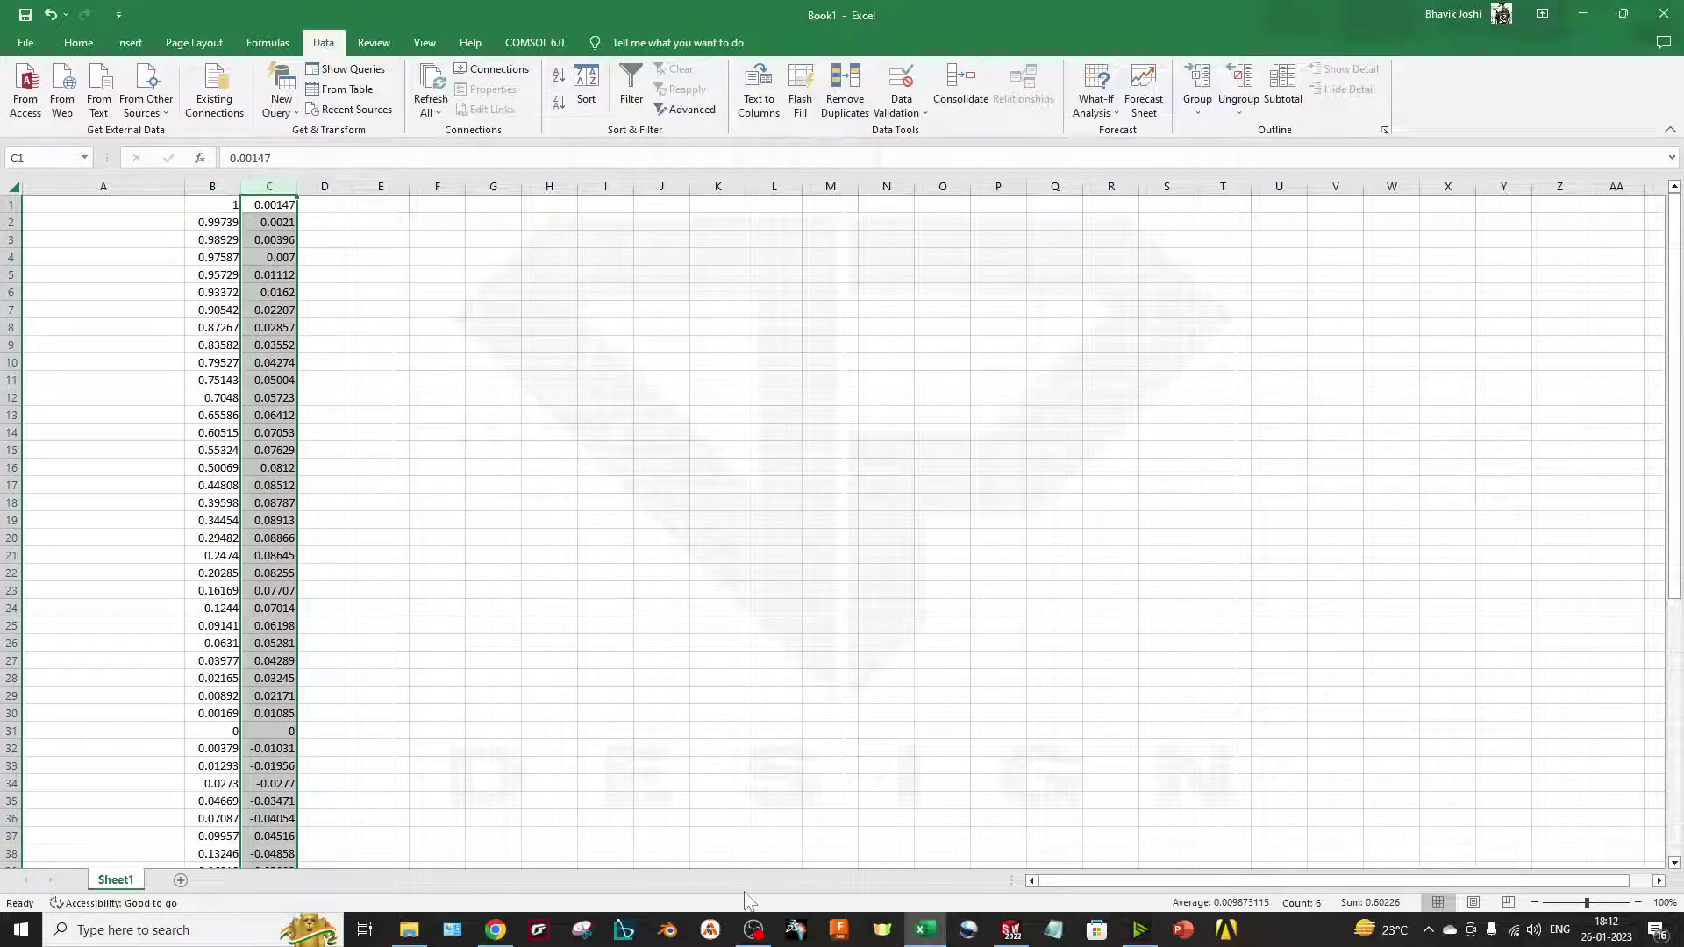
{"action": "left_click", "coordinate": [213, 186], "text": "ctrl"}
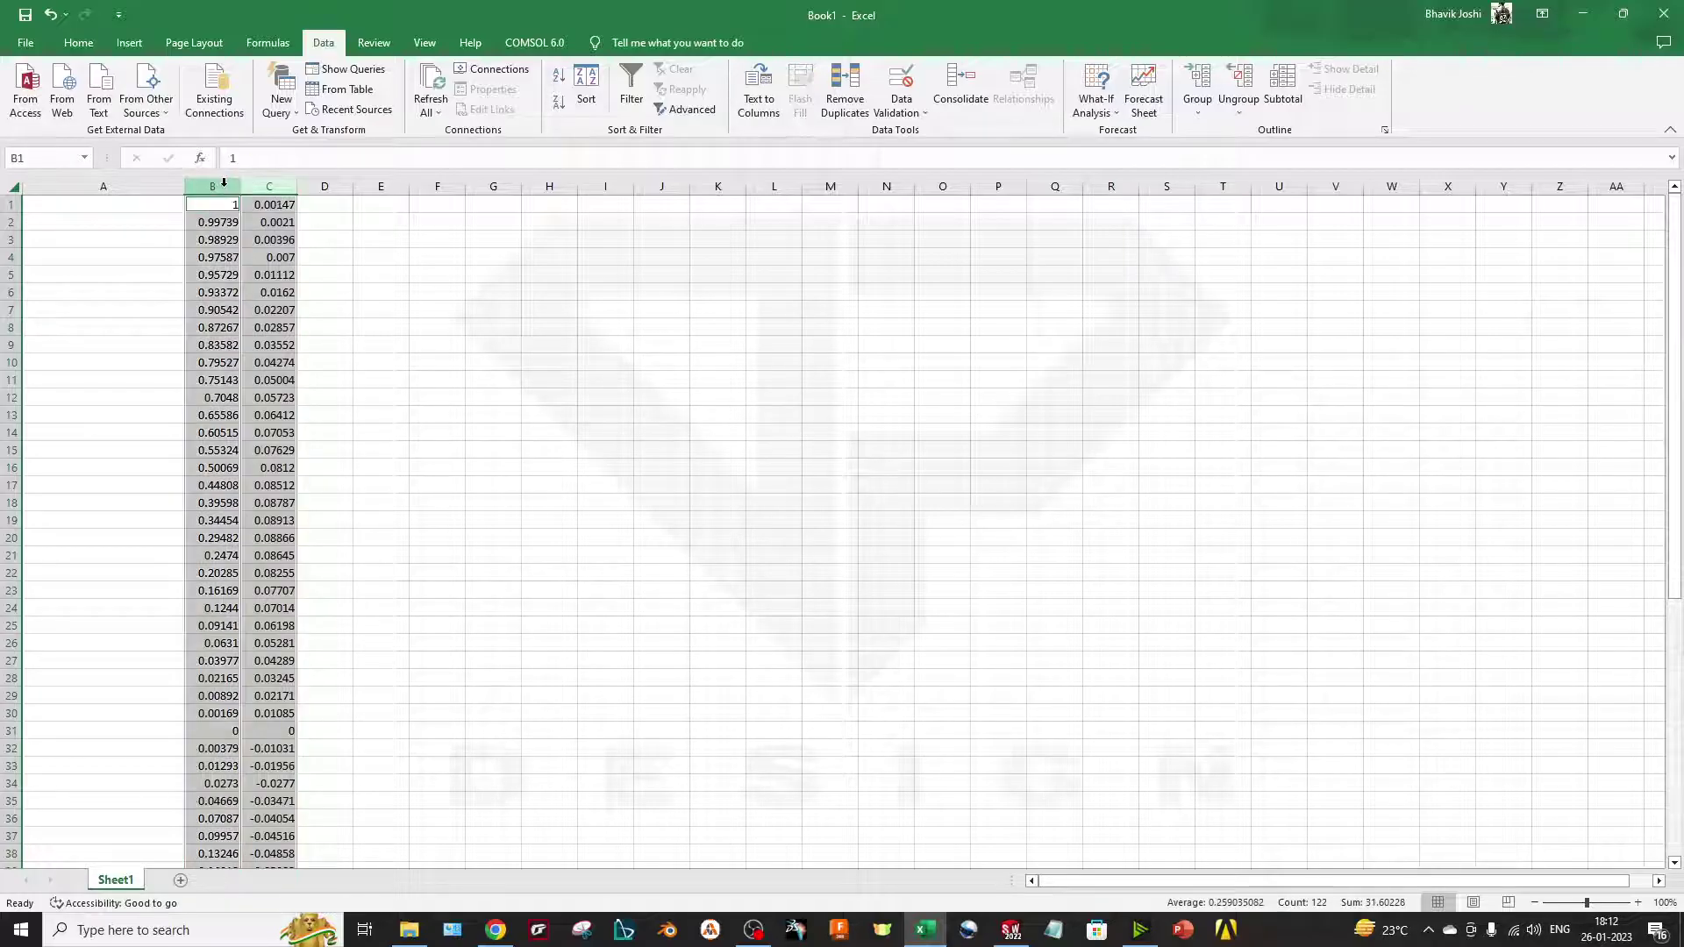
{"action": "key", "text": "ctrl+e"}
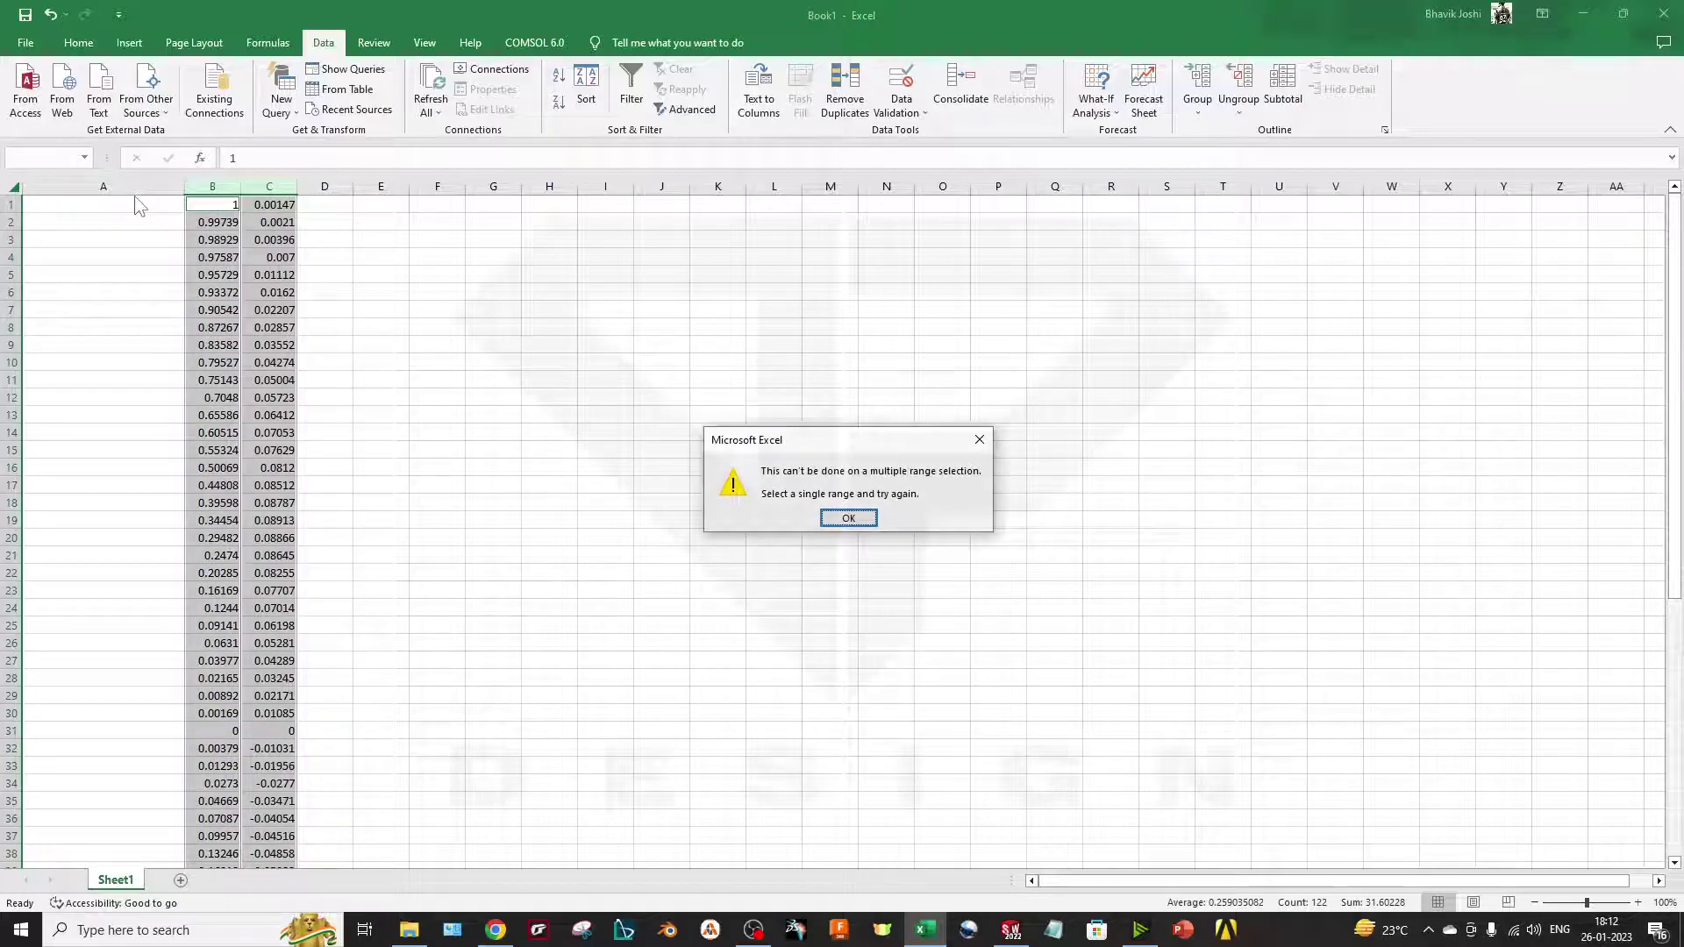
{"action": "left_click", "coordinate": [868, 520]}
Step: Move the x coordinates into column A and the y coordinates into column B
{"action": "left_click", "coordinate": [213, 186]}
{"action": "key", "text": "ctrl+c"}
{"action": "left_click", "coordinate": [113, 186]}
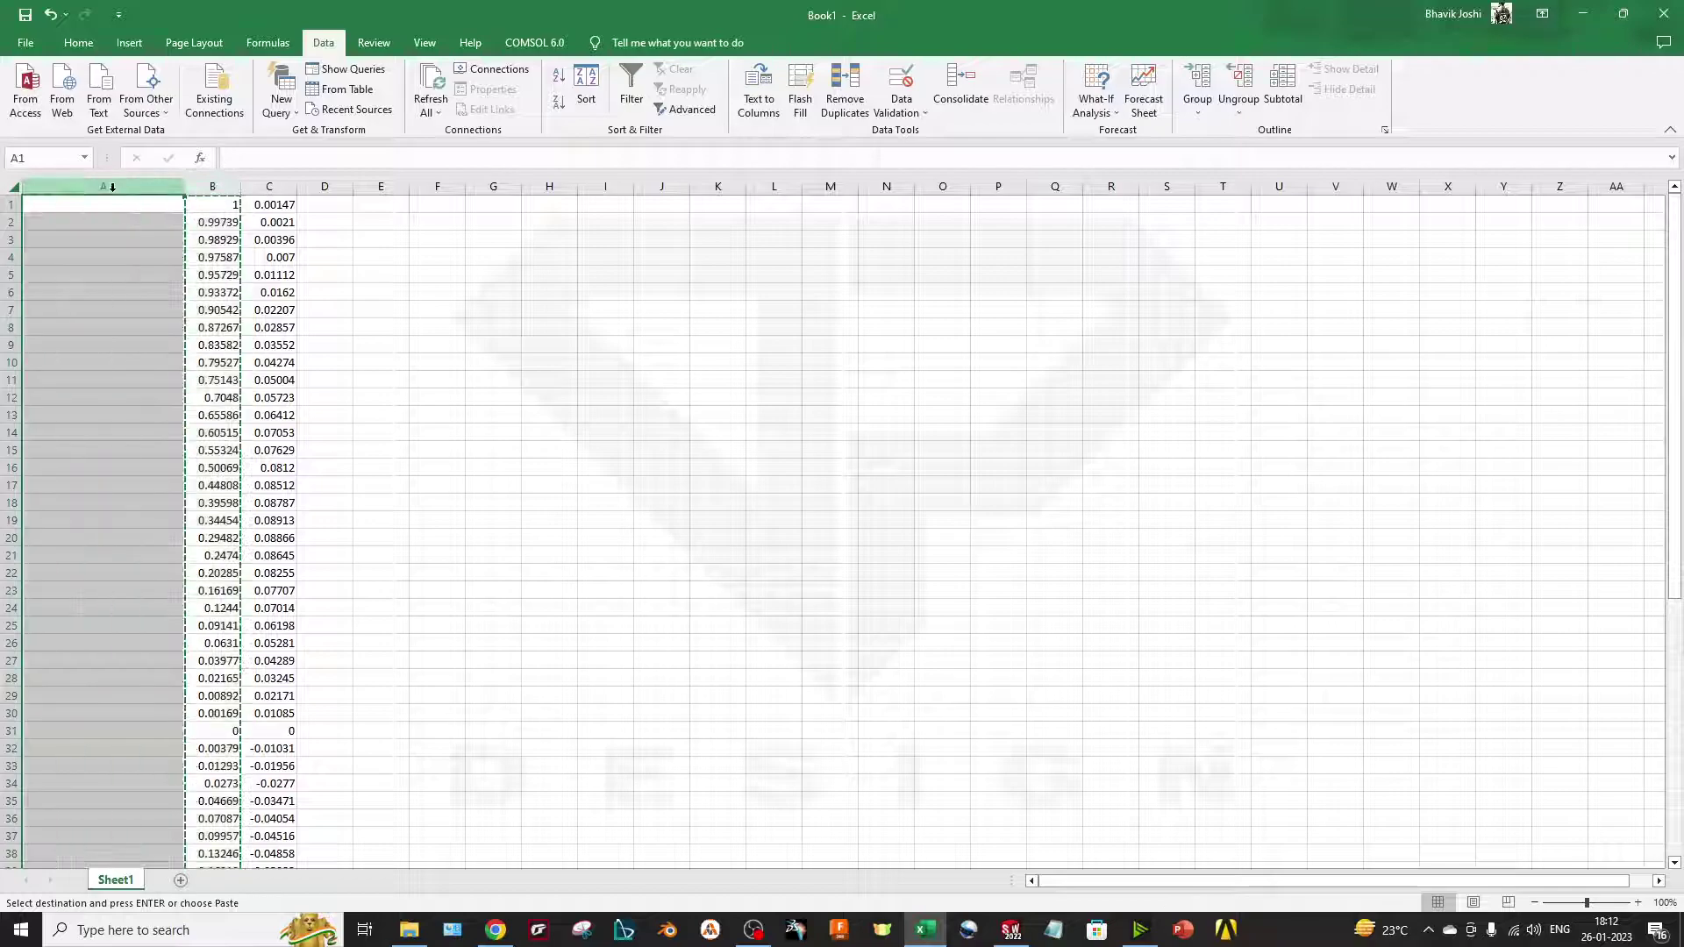
{"action": "key", "text": "ctrl+v"}
{"action": "left_click", "coordinate": [164, 186]}
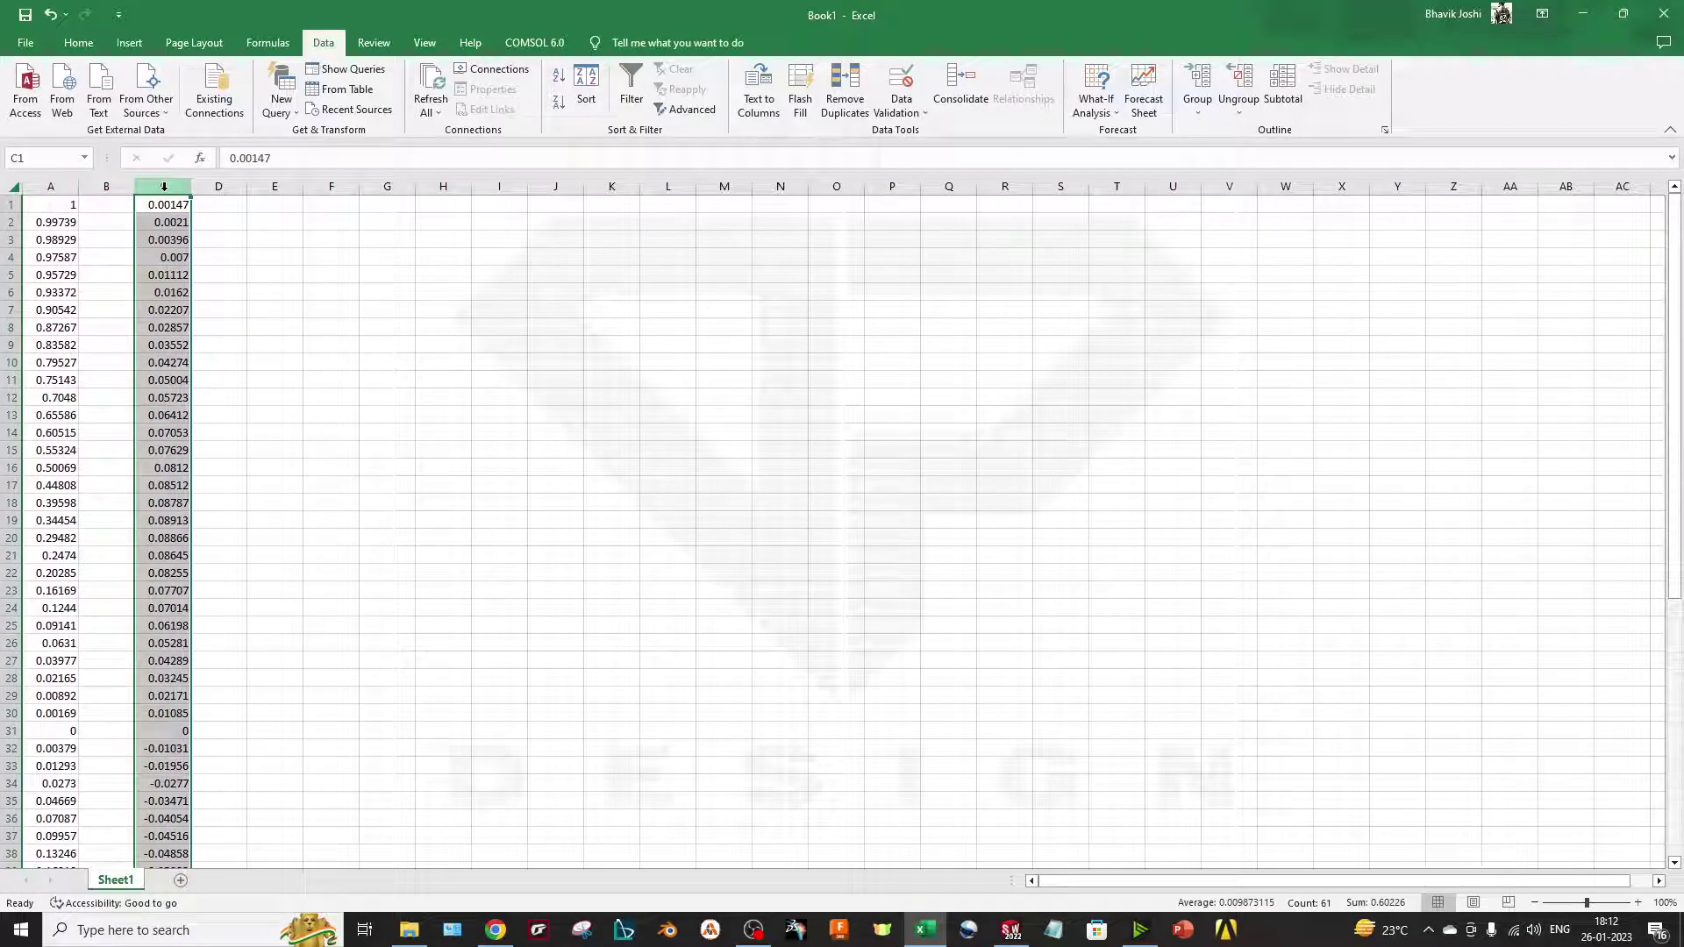
{"action": "left_click_drag", "start_coordinate": [191, 228], "coordinate": [135, 228]}
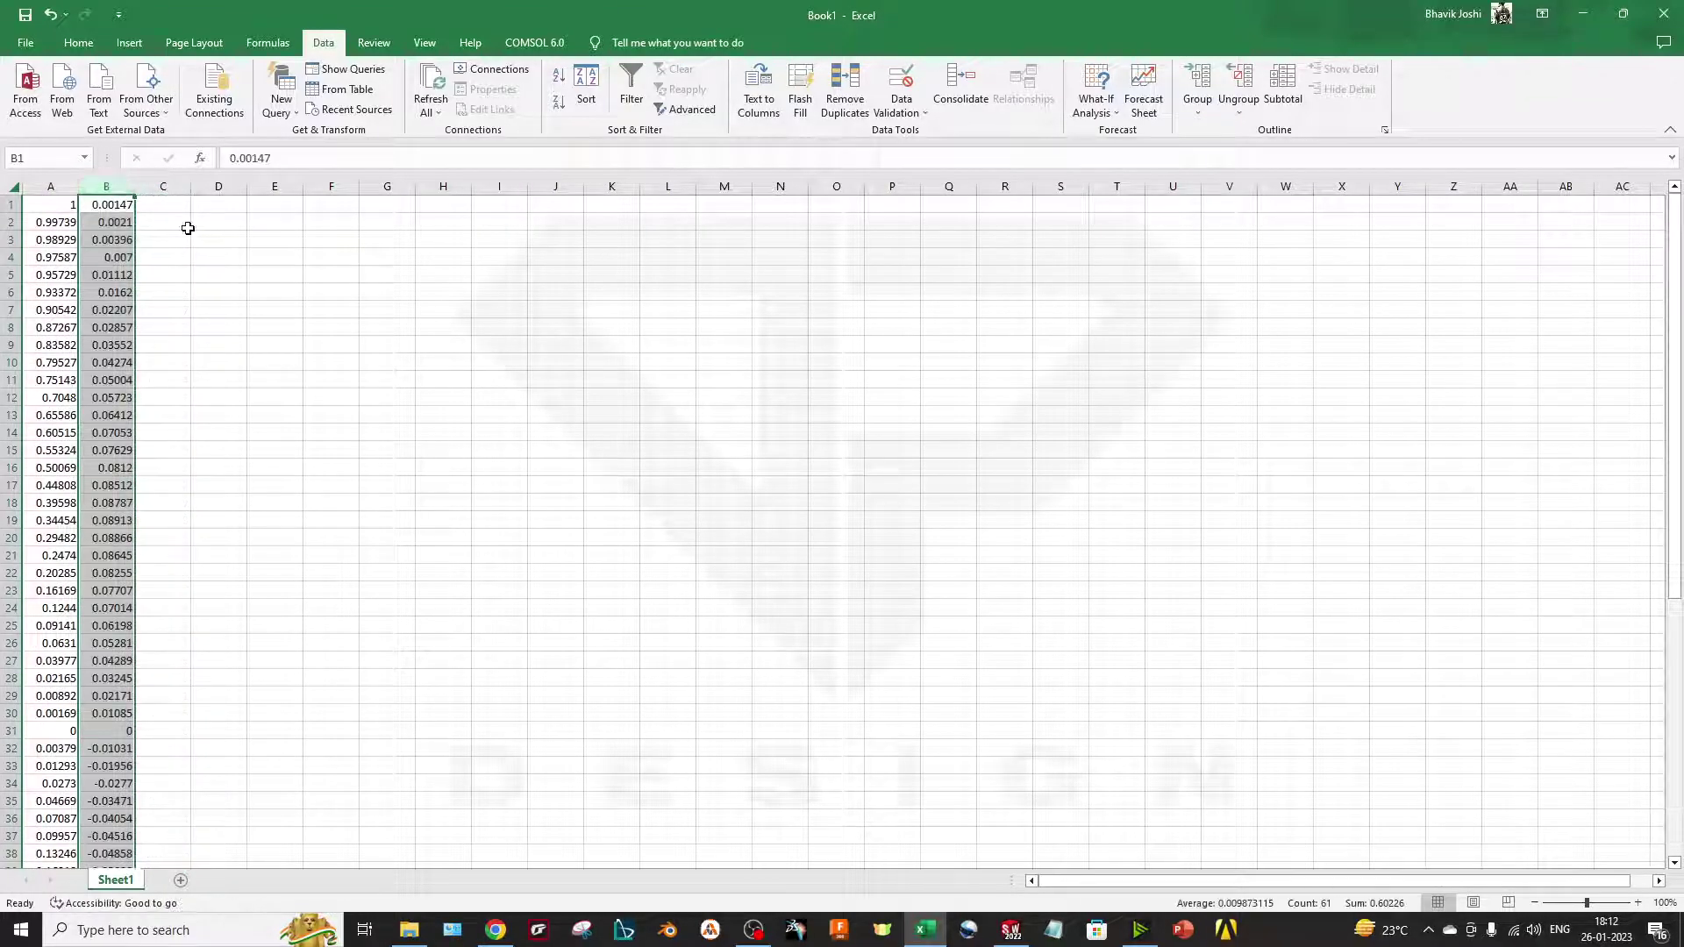
Step: Fill column C with 0 from C1 down to row 61
{"action": "key", "text": "Right"}
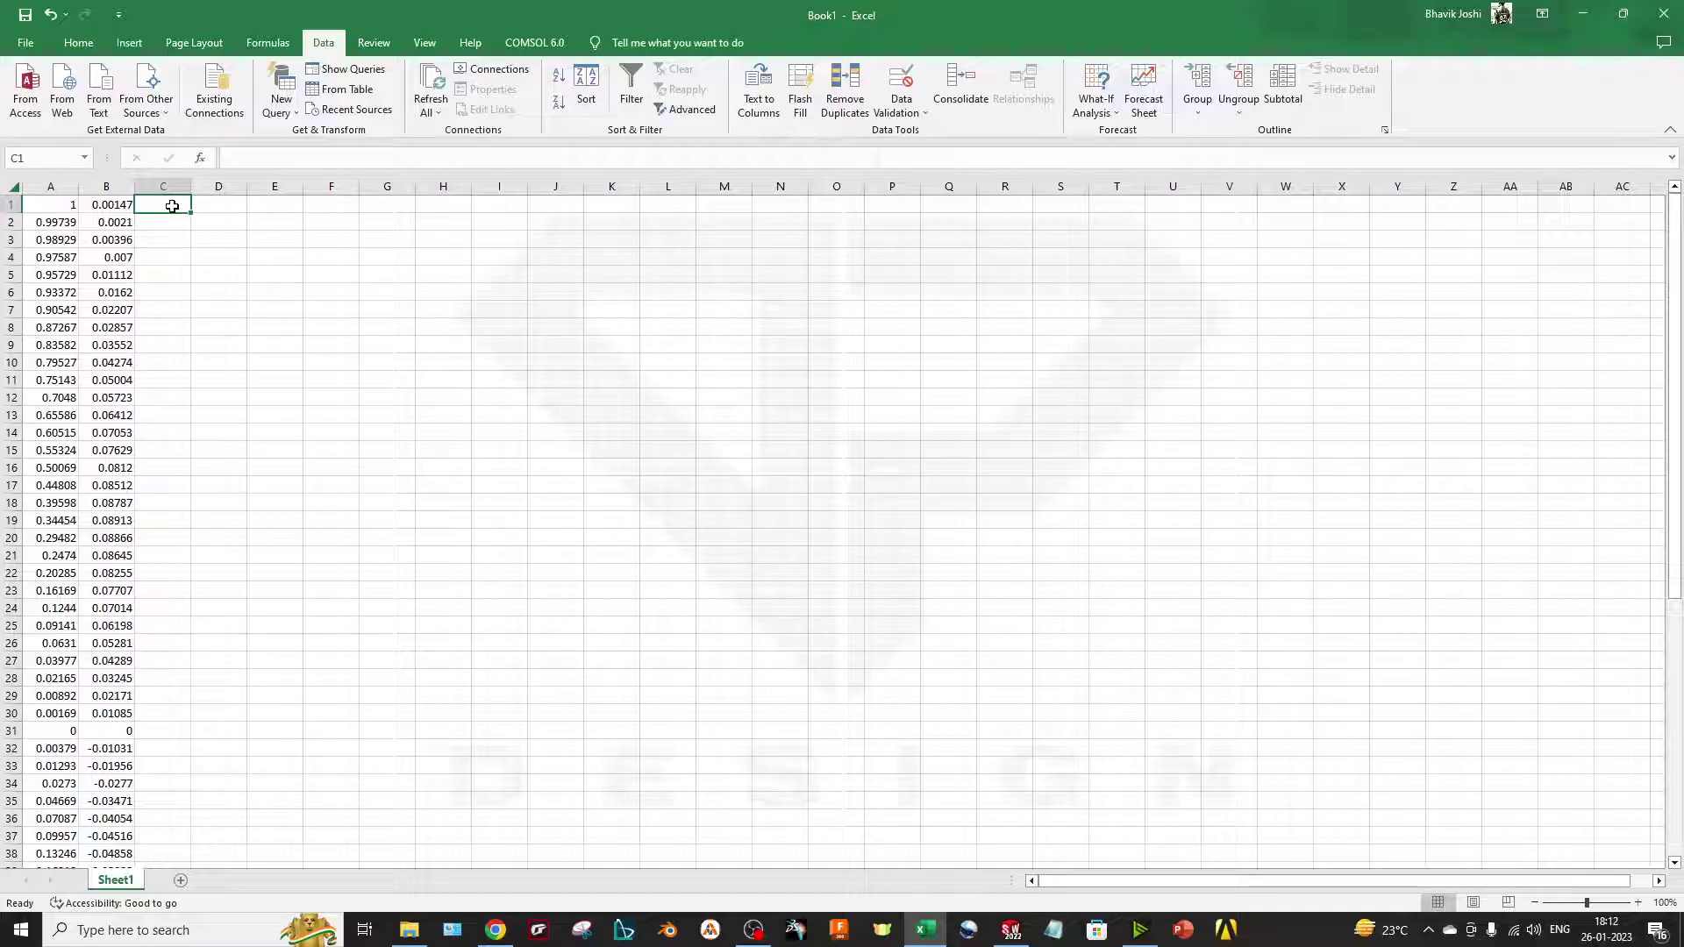
{"action": "type", "text": "0"}
{"action": "key", "text": "Return"}
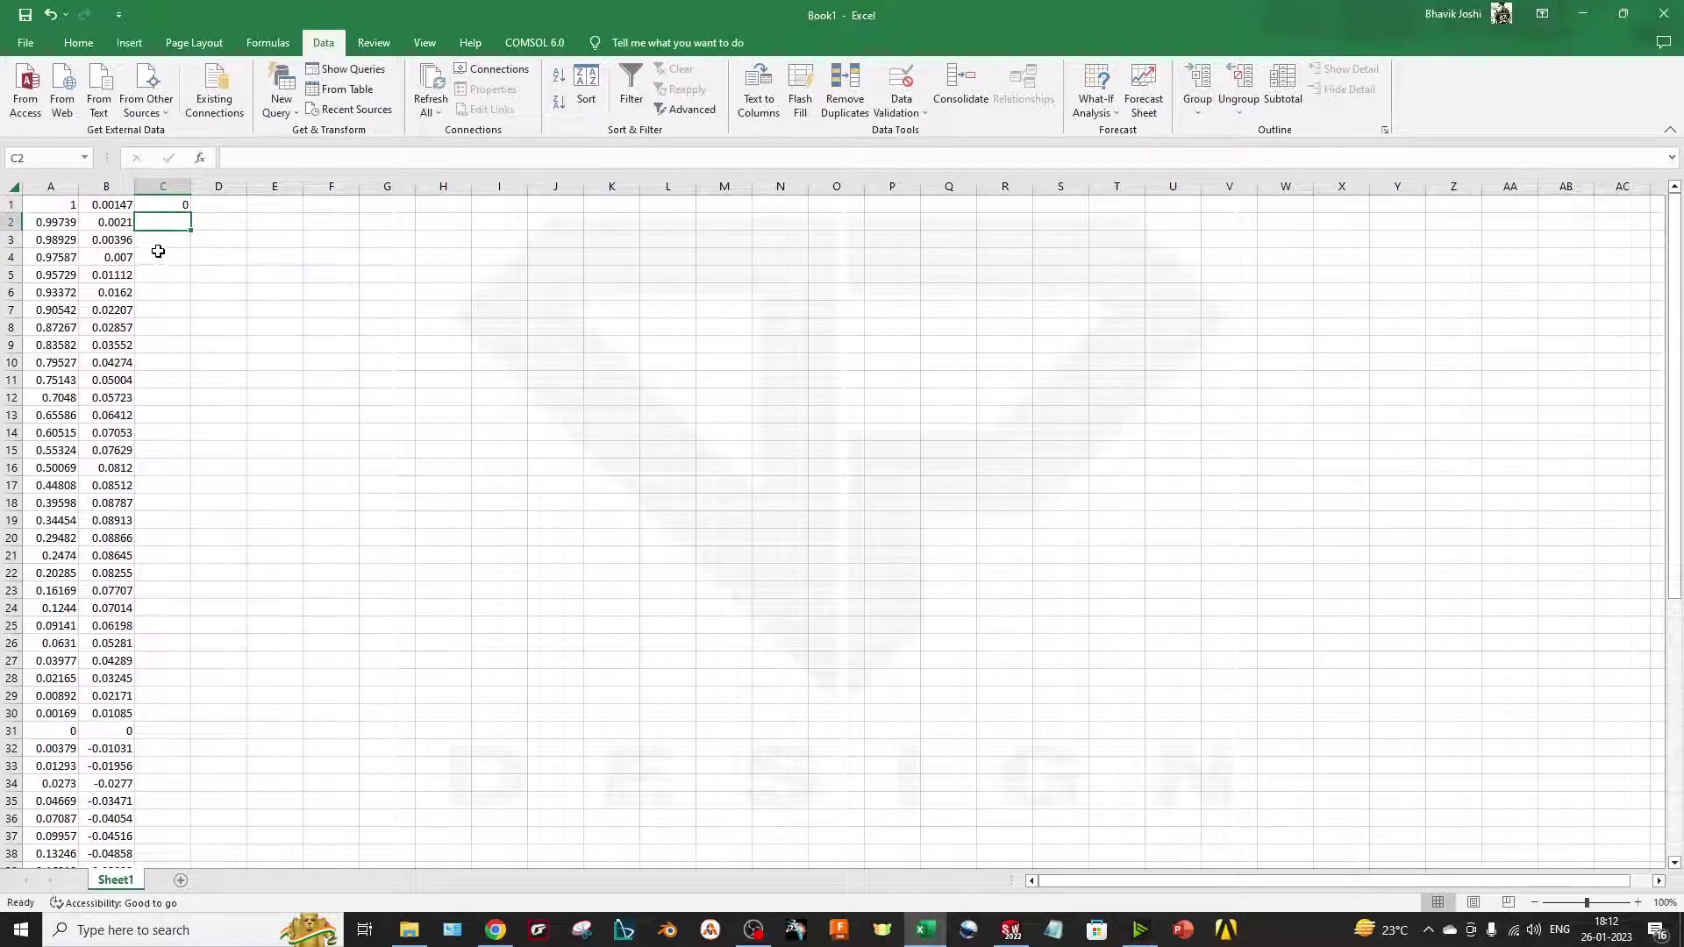
{"action": "left_click", "coordinate": [168, 208]}
{"action": "left_click_drag", "start_coordinate": [193, 211], "coordinate": [199, 826]}
Step: Bring up Save As and browse to the Desktop folder
{"action": "left_click", "coordinate": [276, 735]}
{"action": "scroll", "coordinate": [237, 816], "scroll_direction": "up", "scroll_amount": 8}
{"action": "key", "text": "ctrl+s"}
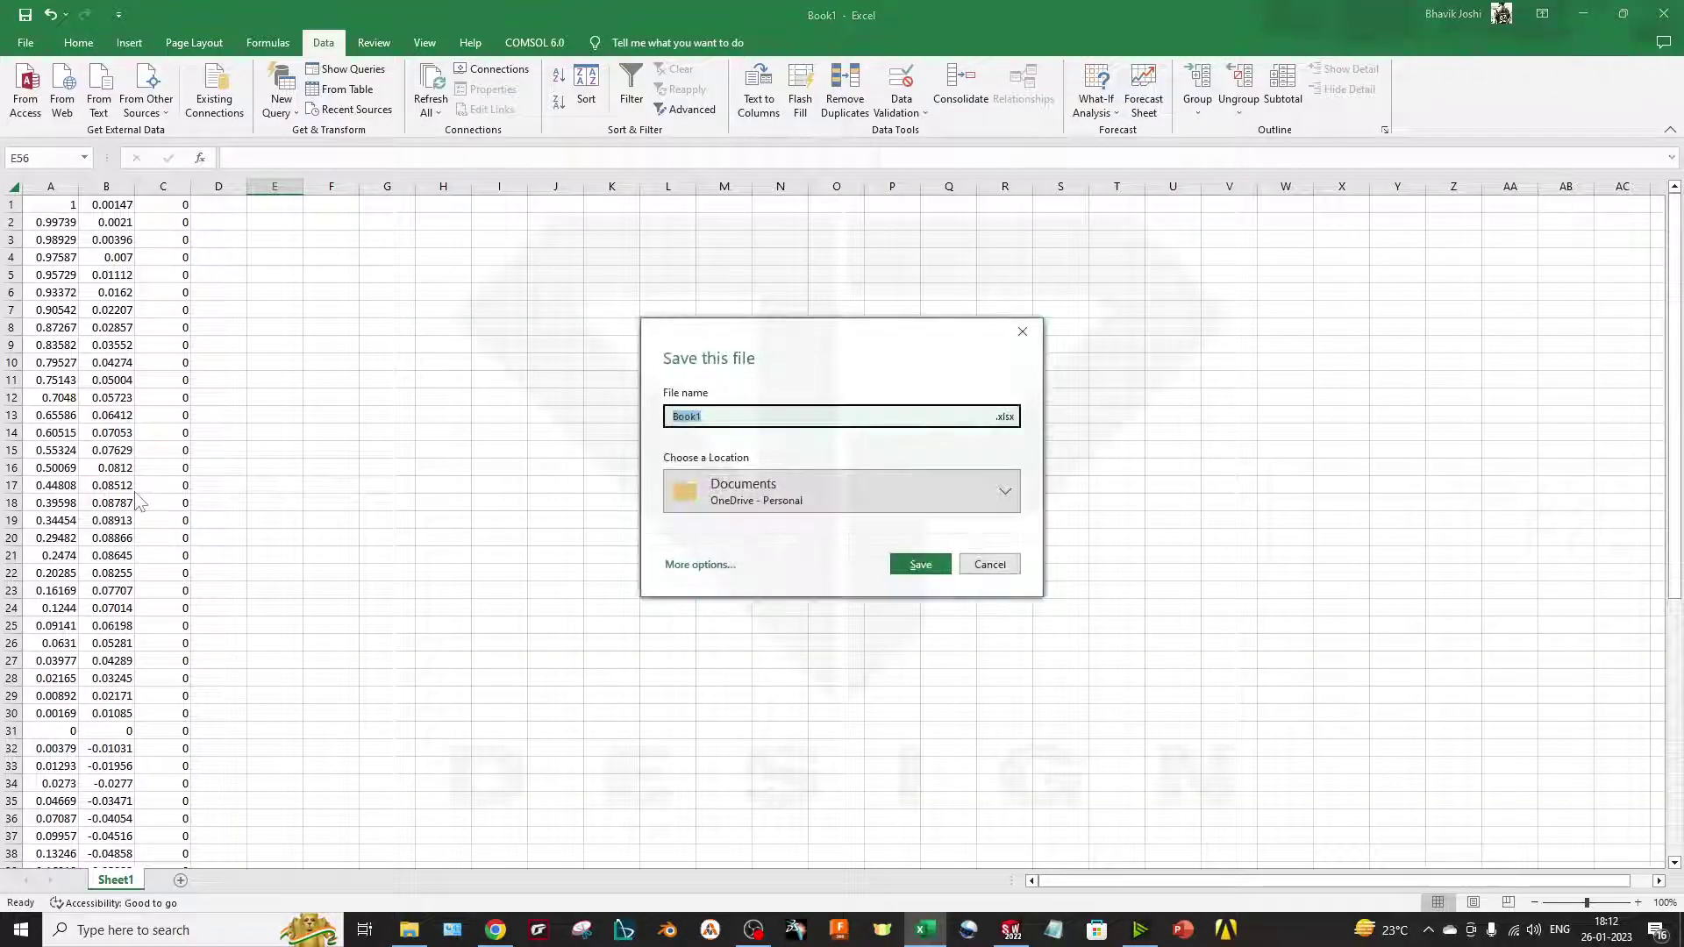
{"action": "left_click", "coordinate": [990, 559]}
{"action": "left_click", "coordinate": [26, 42]}
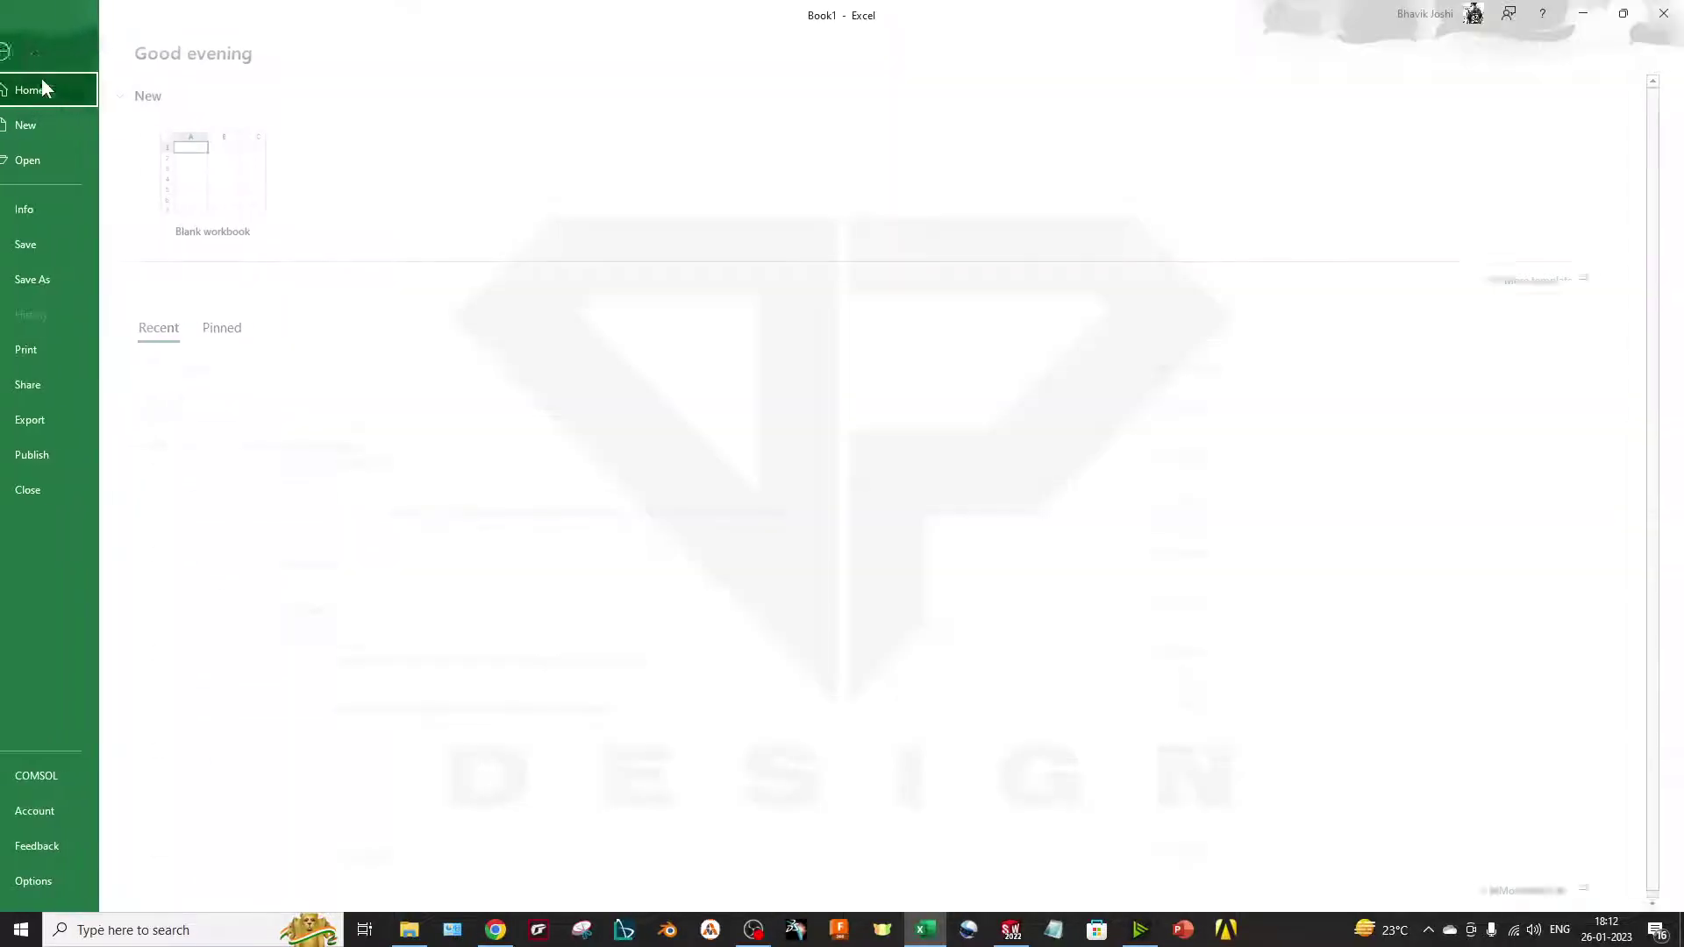
{"action": "left_click", "coordinate": [62, 277]}
{"action": "left_click", "coordinate": [226, 310]}
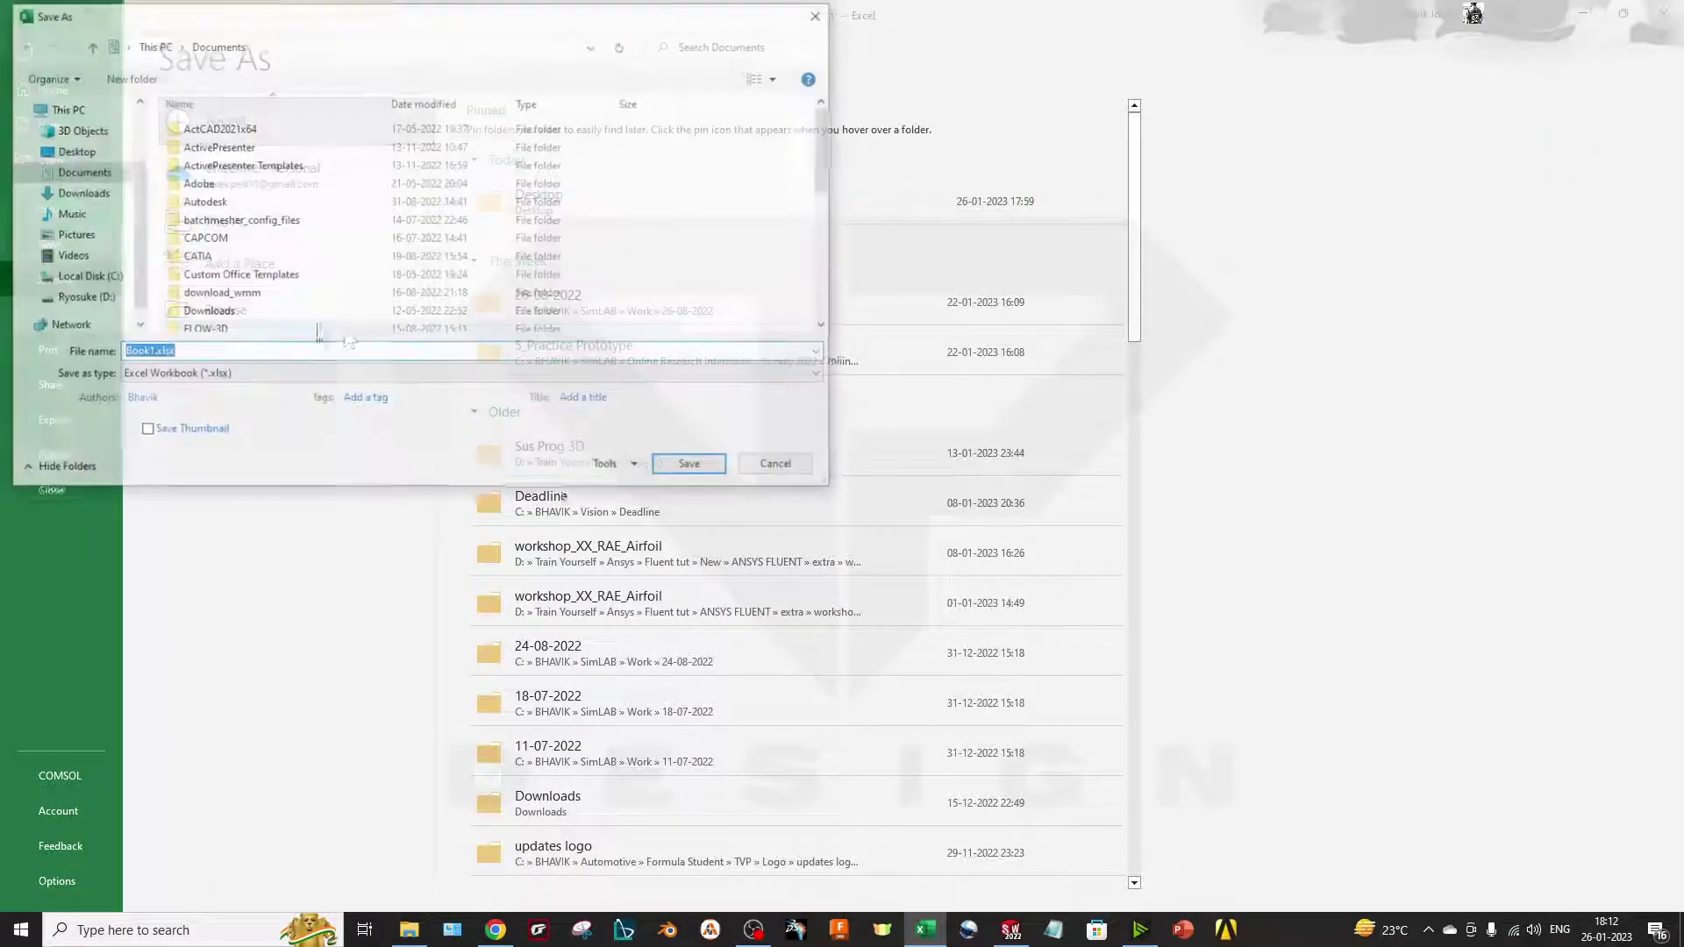
{"action": "left_click", "coordinate": [72, 150]}
Step: Save as Text (Tab delimited) named 'aIRFOIL DATA', keeping the format
{"action": "left_click", "coordinate": [242, 375]}
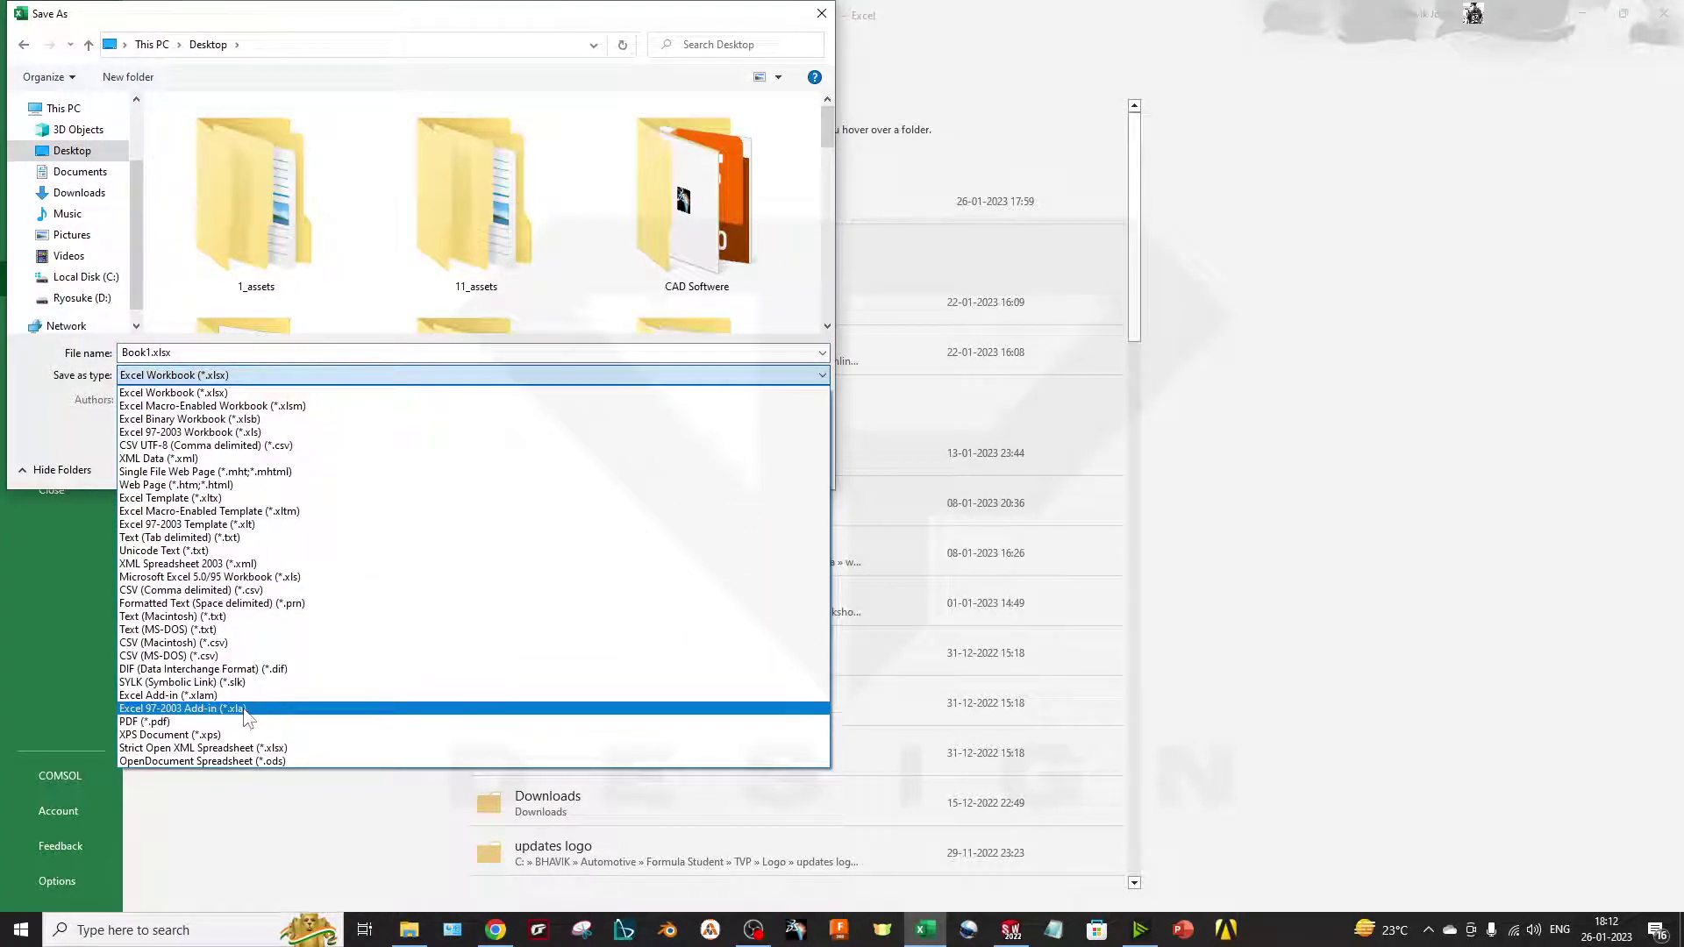
{"action": "left_click", "coordinate": [254, 537]}
{"action": "left_click", "coordinate": [205, 353]}
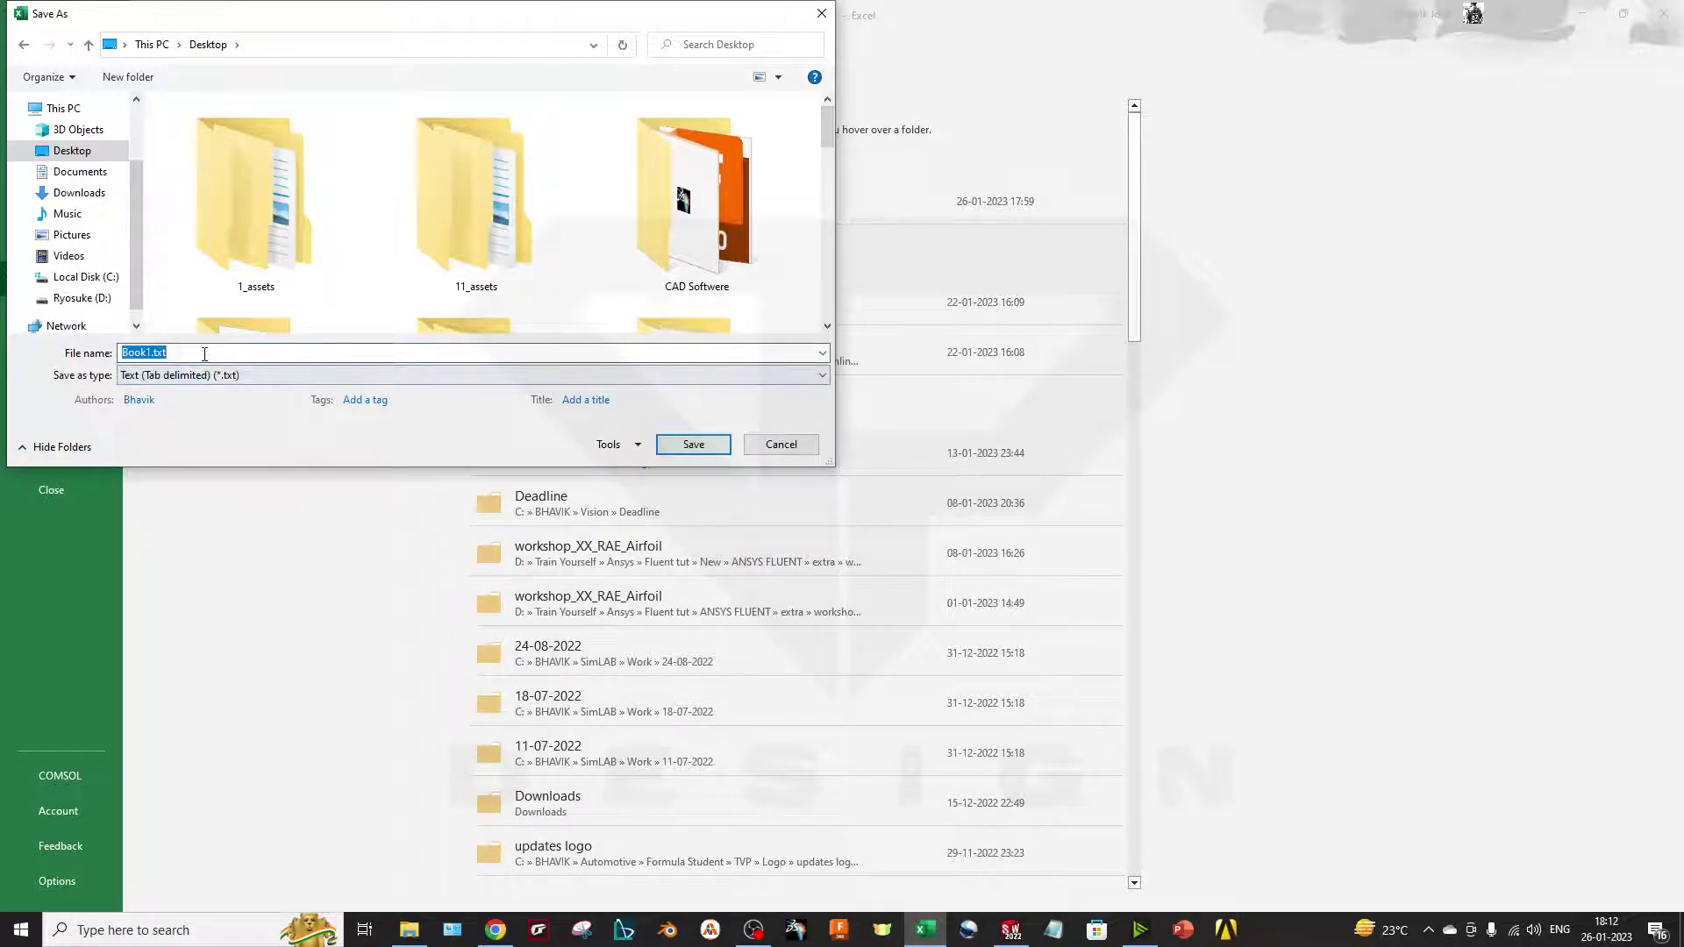
{"action": "type", "text": "a"}
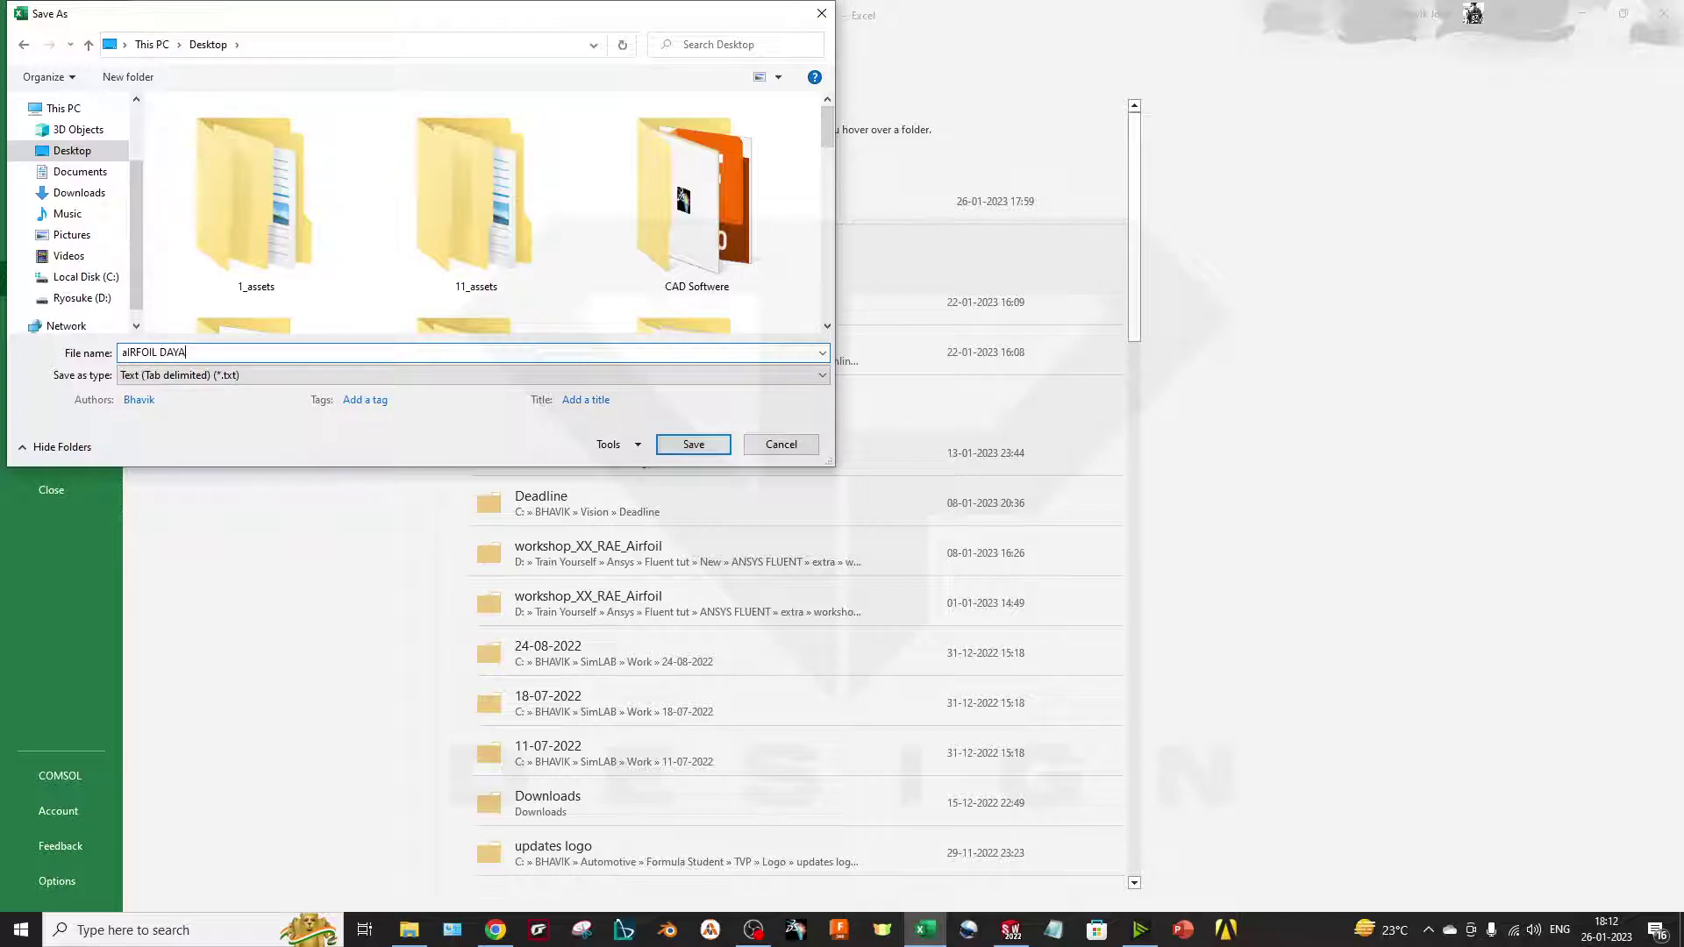
{"action": "type", "text": "IRFOIL DATA"}
{"action": "left_click", "coordinate": [692, 444]}
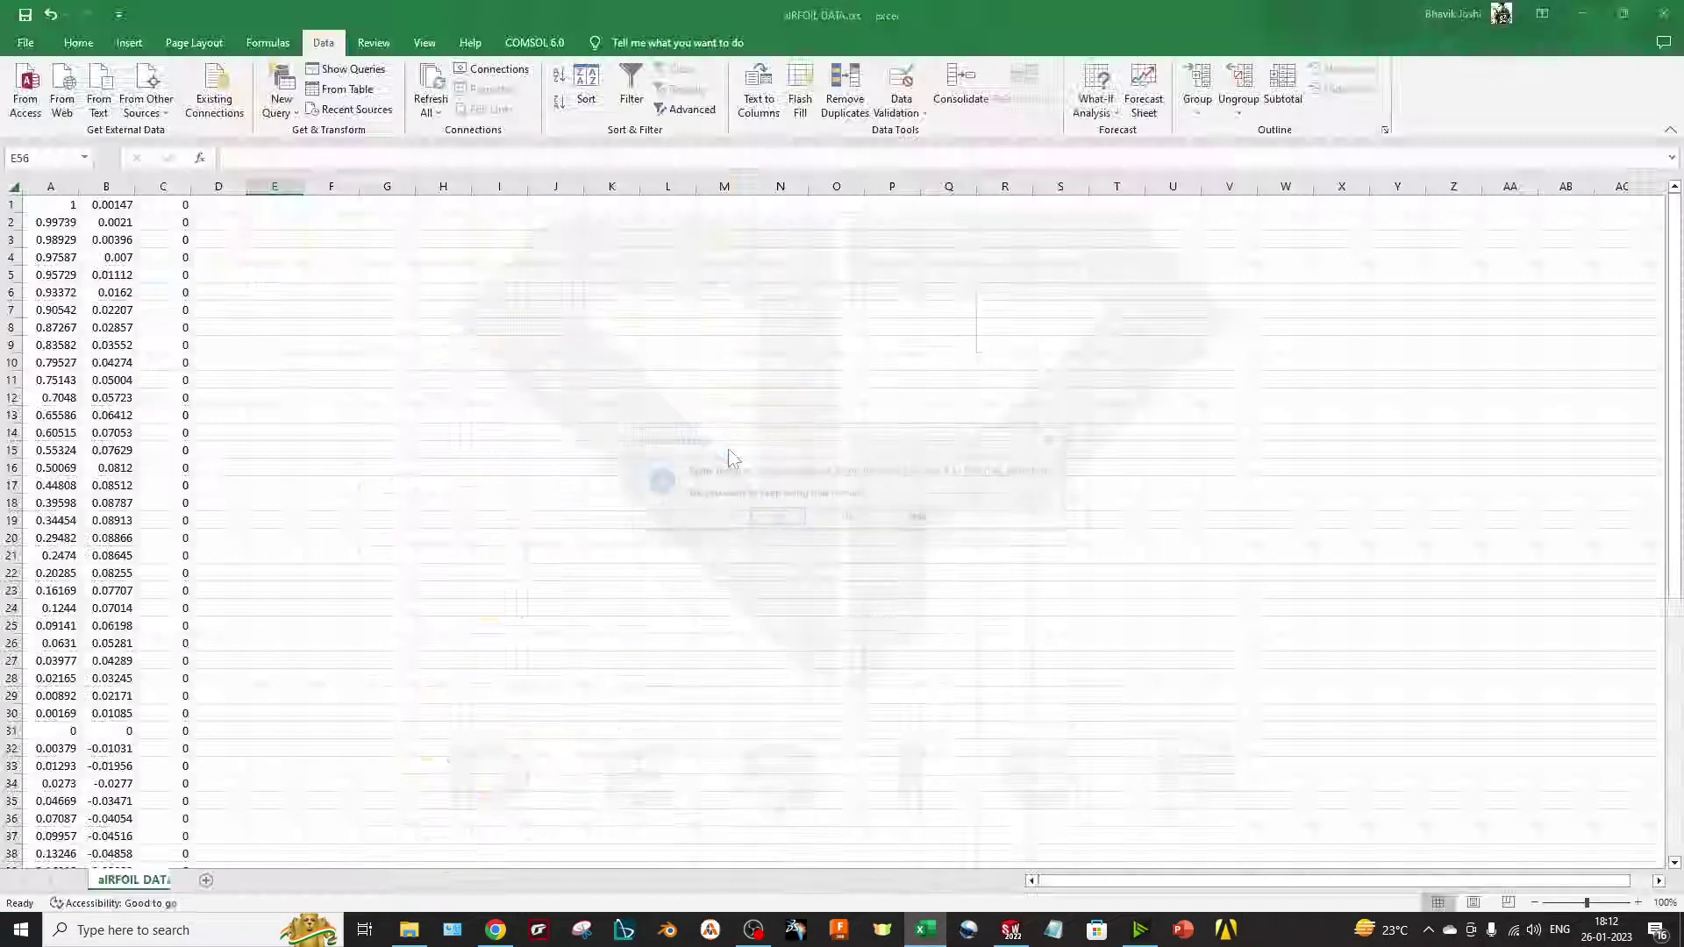
{"action": "left_click", "coordinate": [775, 520]}
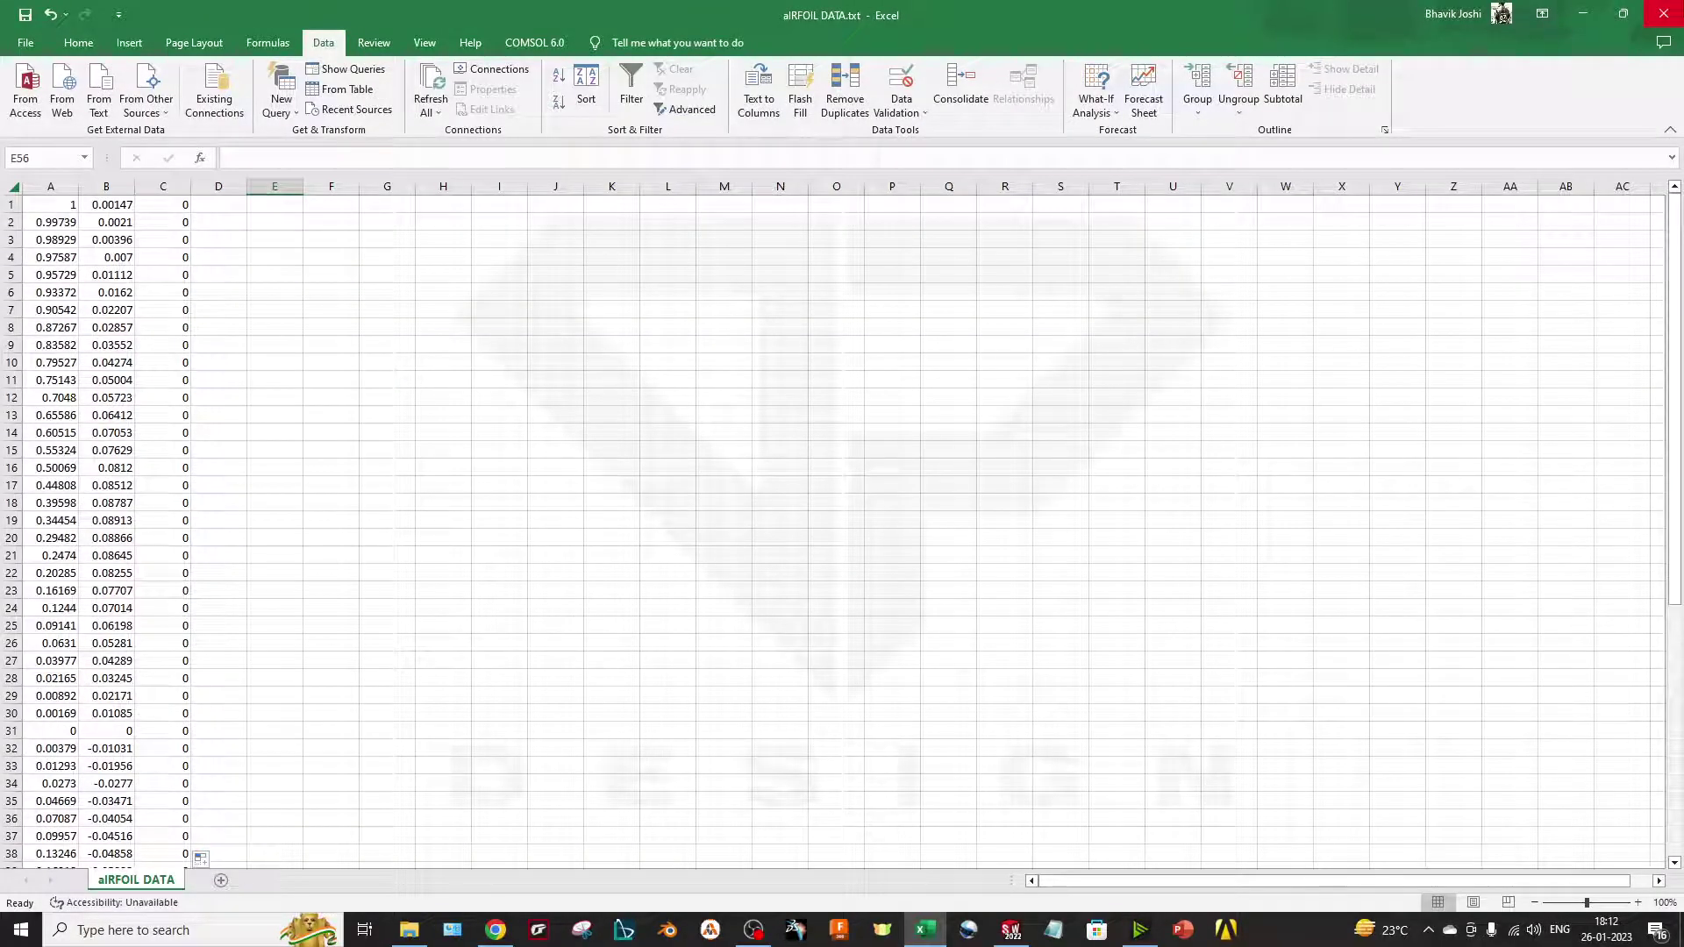
Step: Close Excel and close the old wing part Part3 without saving
{"action": "left_click", "coordinate": [1664, 13]}
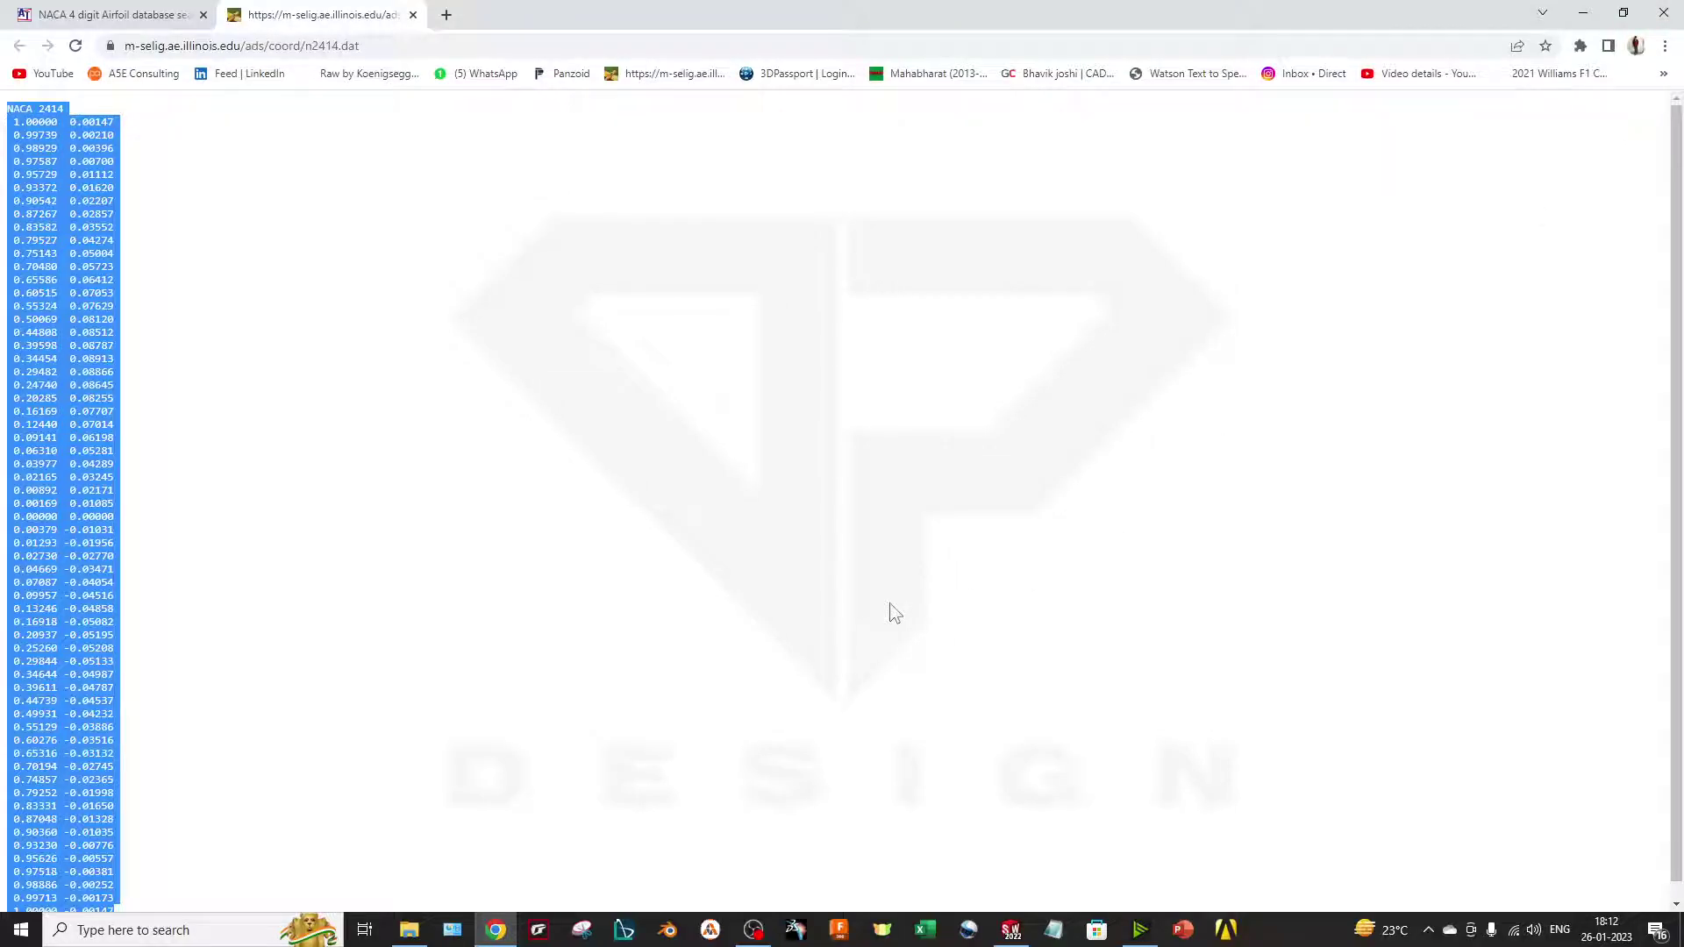
{"action": "left_click", "coordinate": [1011, 928]}
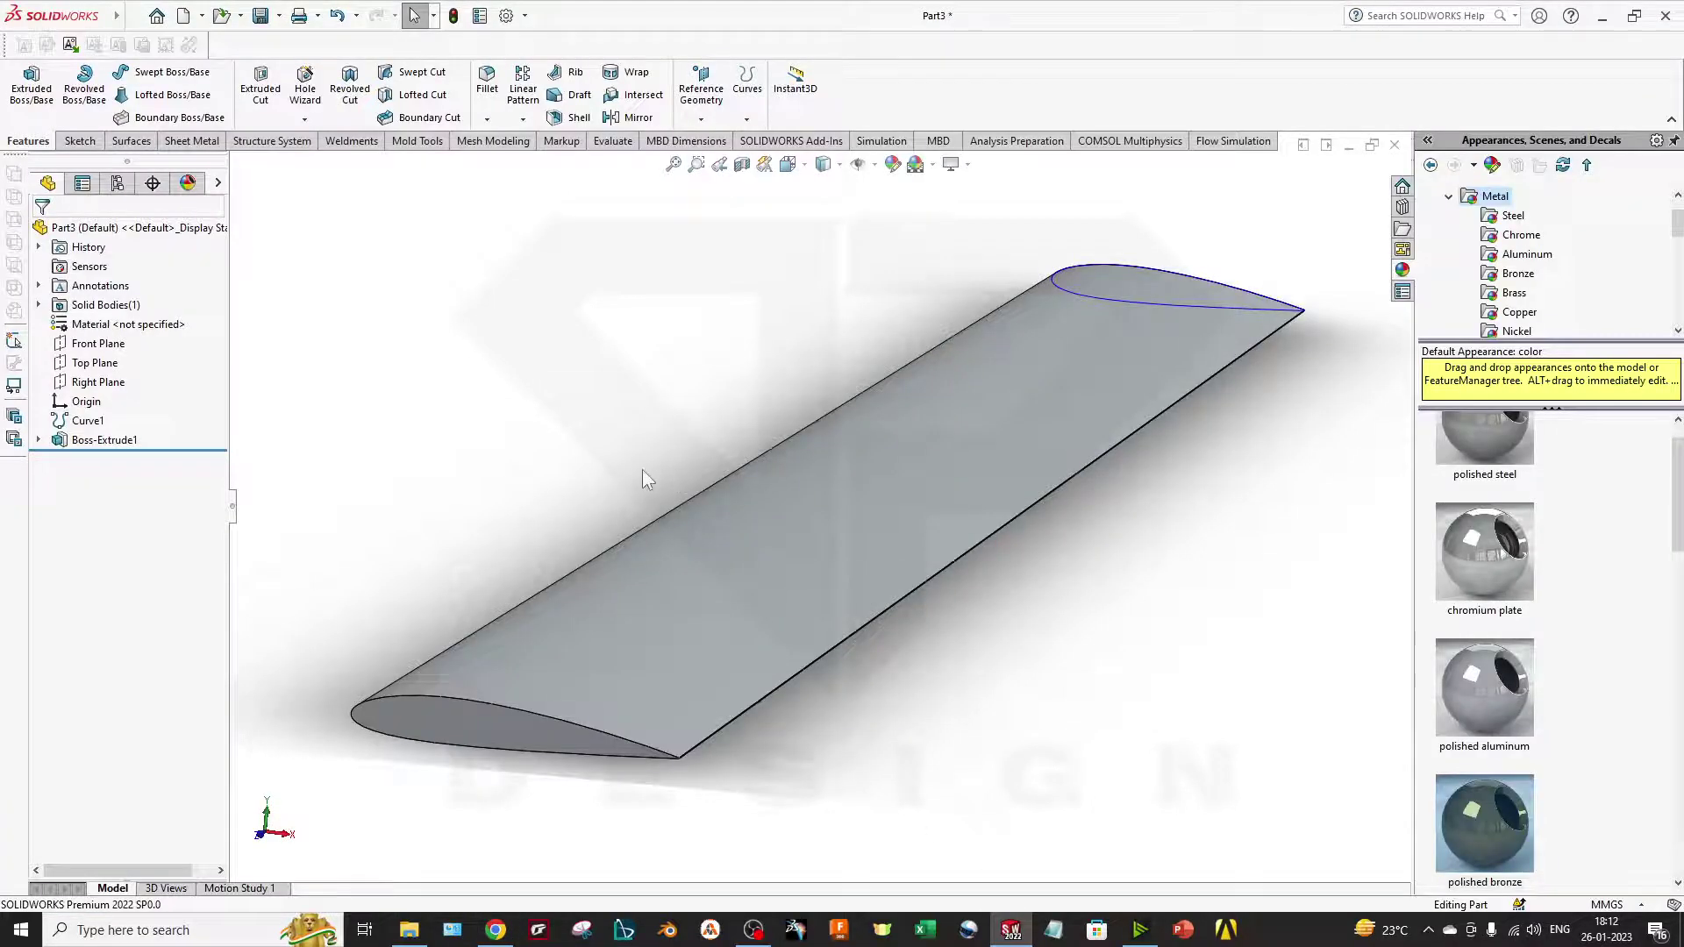
{"action": "left_click", "coordinate": [1393, 145]}
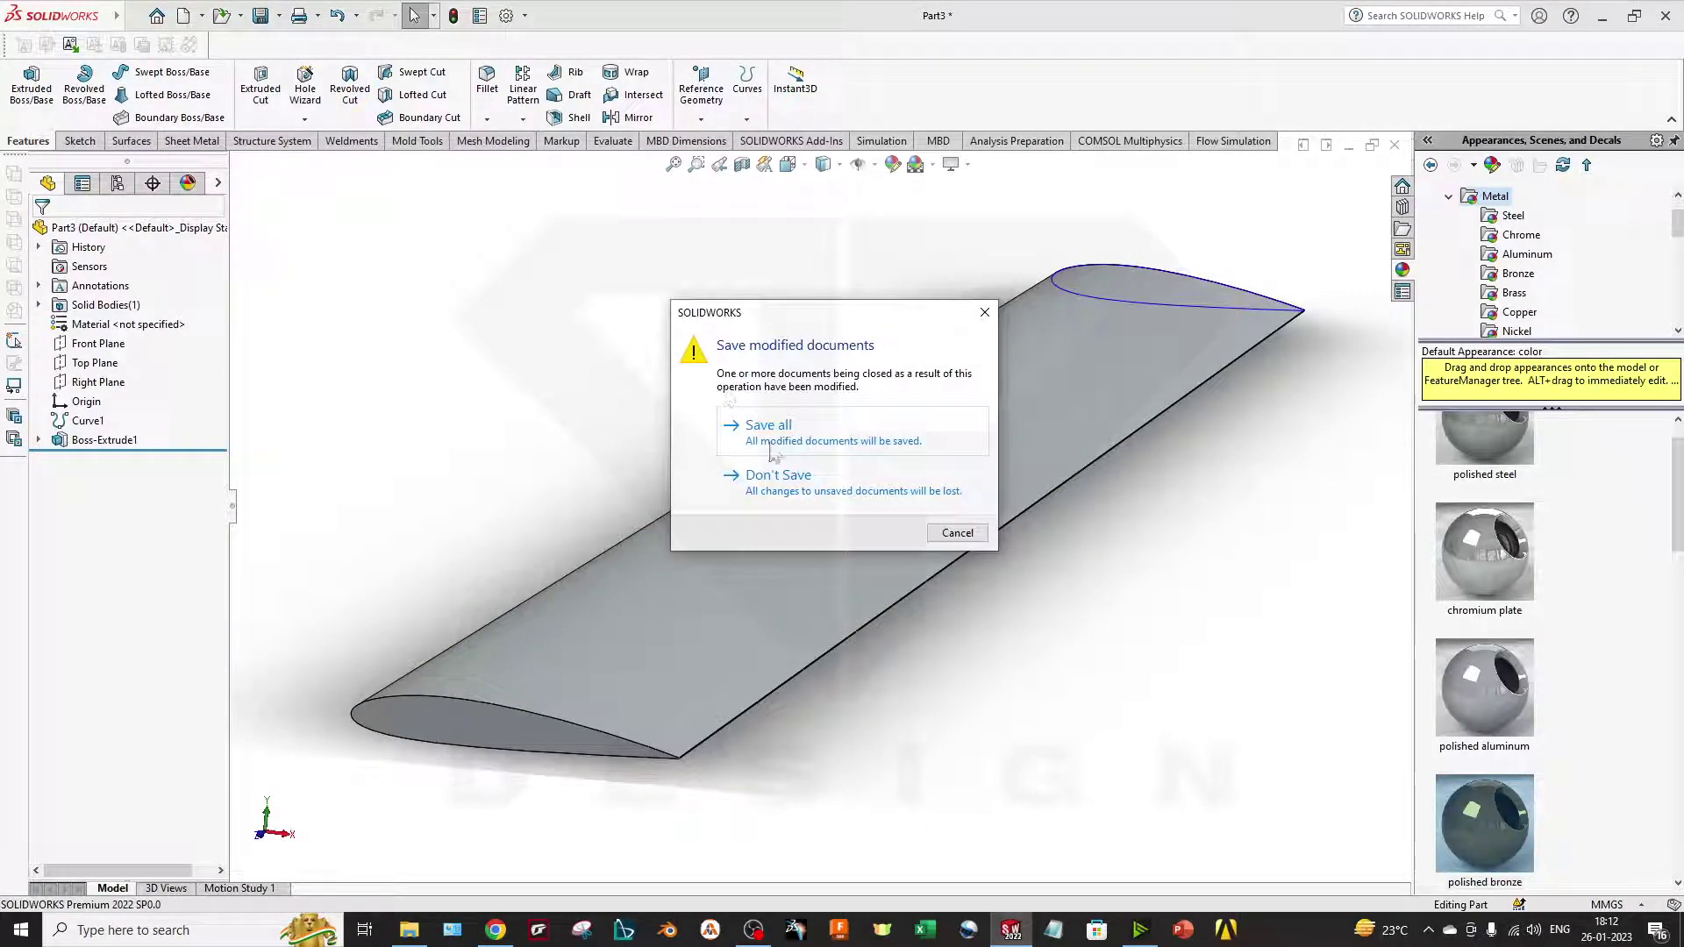
{"action": "left_click", "coordinate": [794, 484]}
Step: Create a new blank part, Part4, from the Part template
{"action": "left_click", "coordinate": [183, 15]}
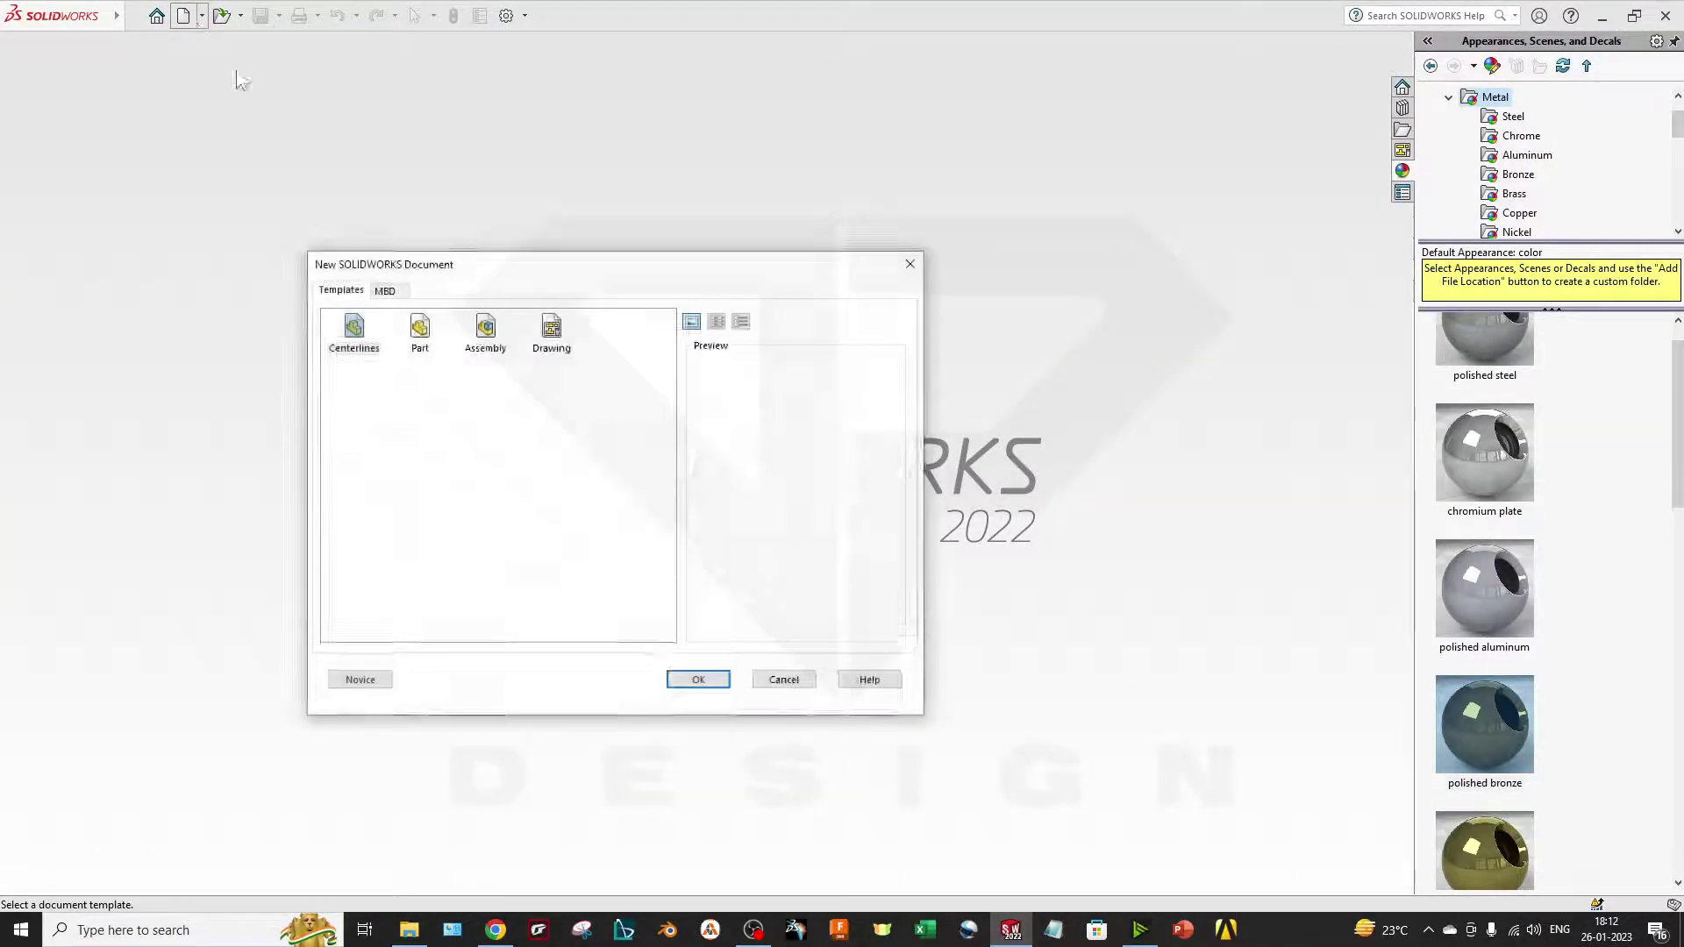
{"action": "double_click", "coordinate": [426, 338]}
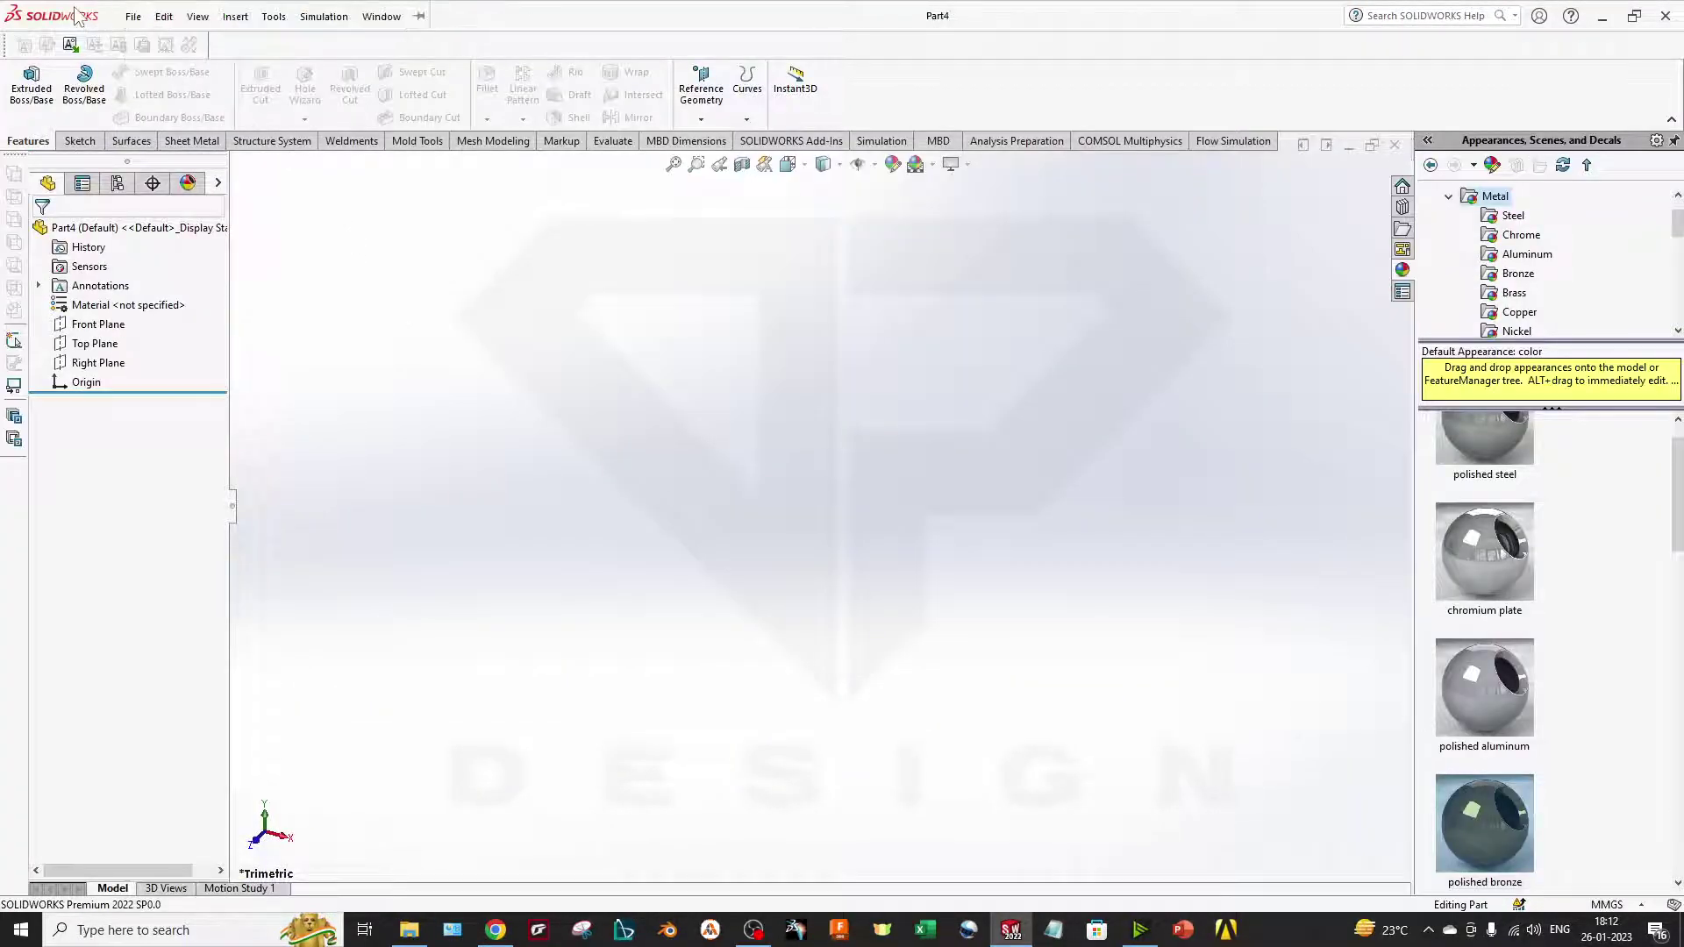
{"action": "left_click", "coordinate": [235, 16]}
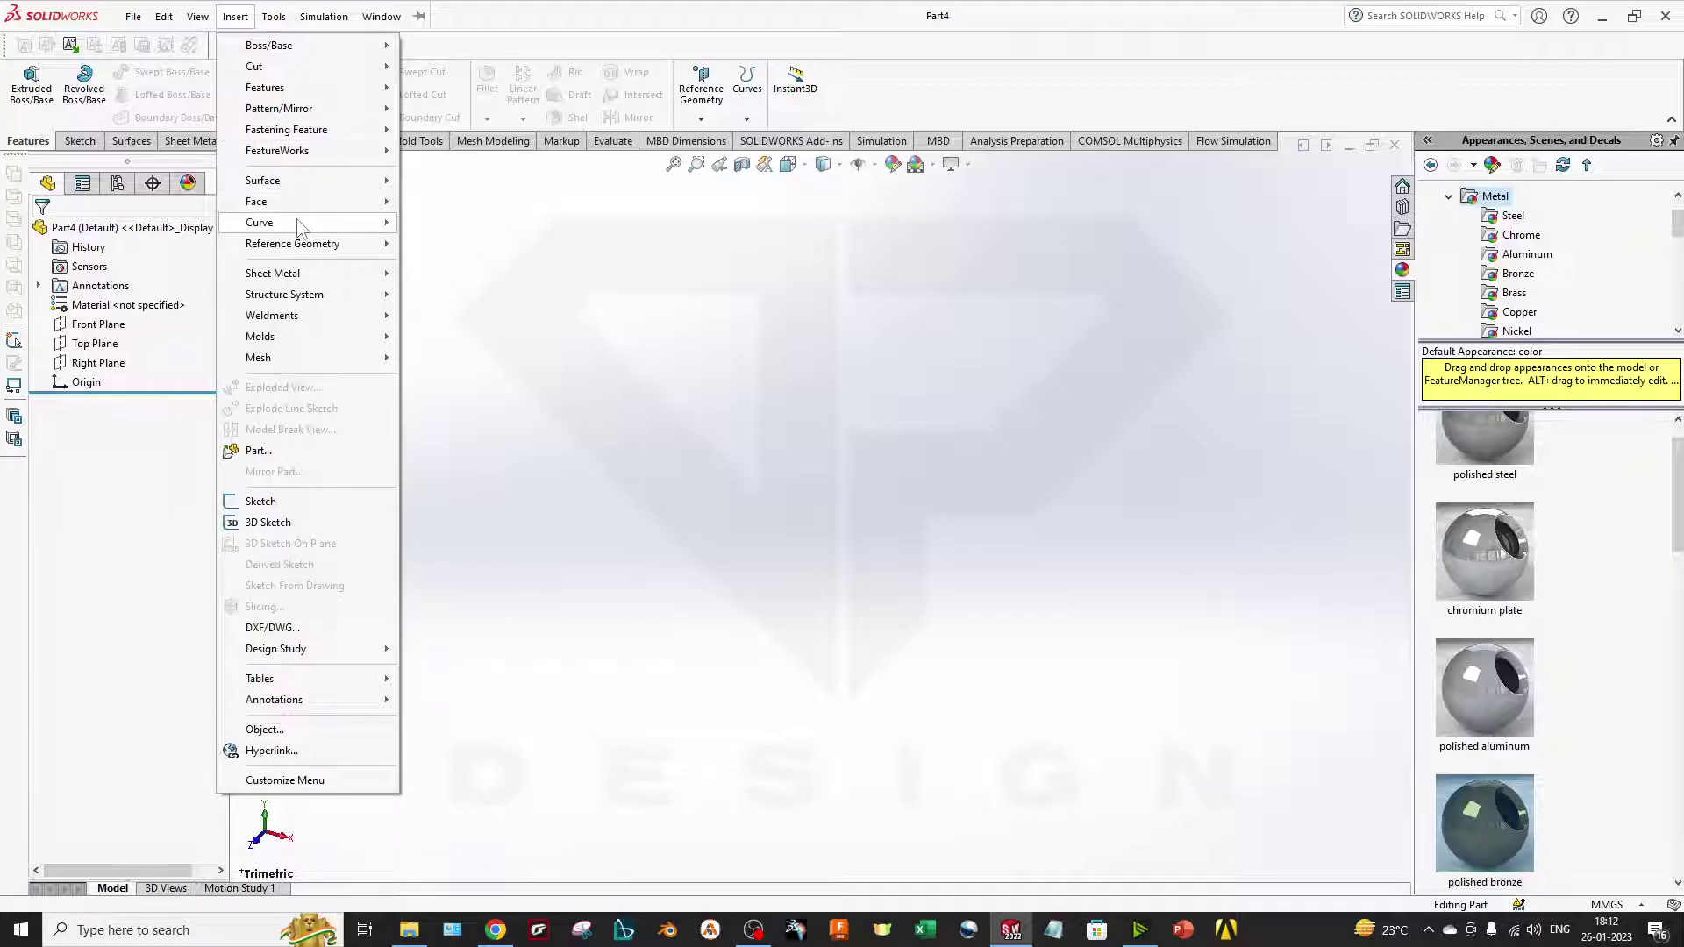
Step: Load aIRFOIL DATA.txt into Curve Through XYZ Points using the Text Files filter
{"action": "mouse_move", "coordinate": [299, 223]}
{"action": "left_click", "coordinate": [529, 301]}
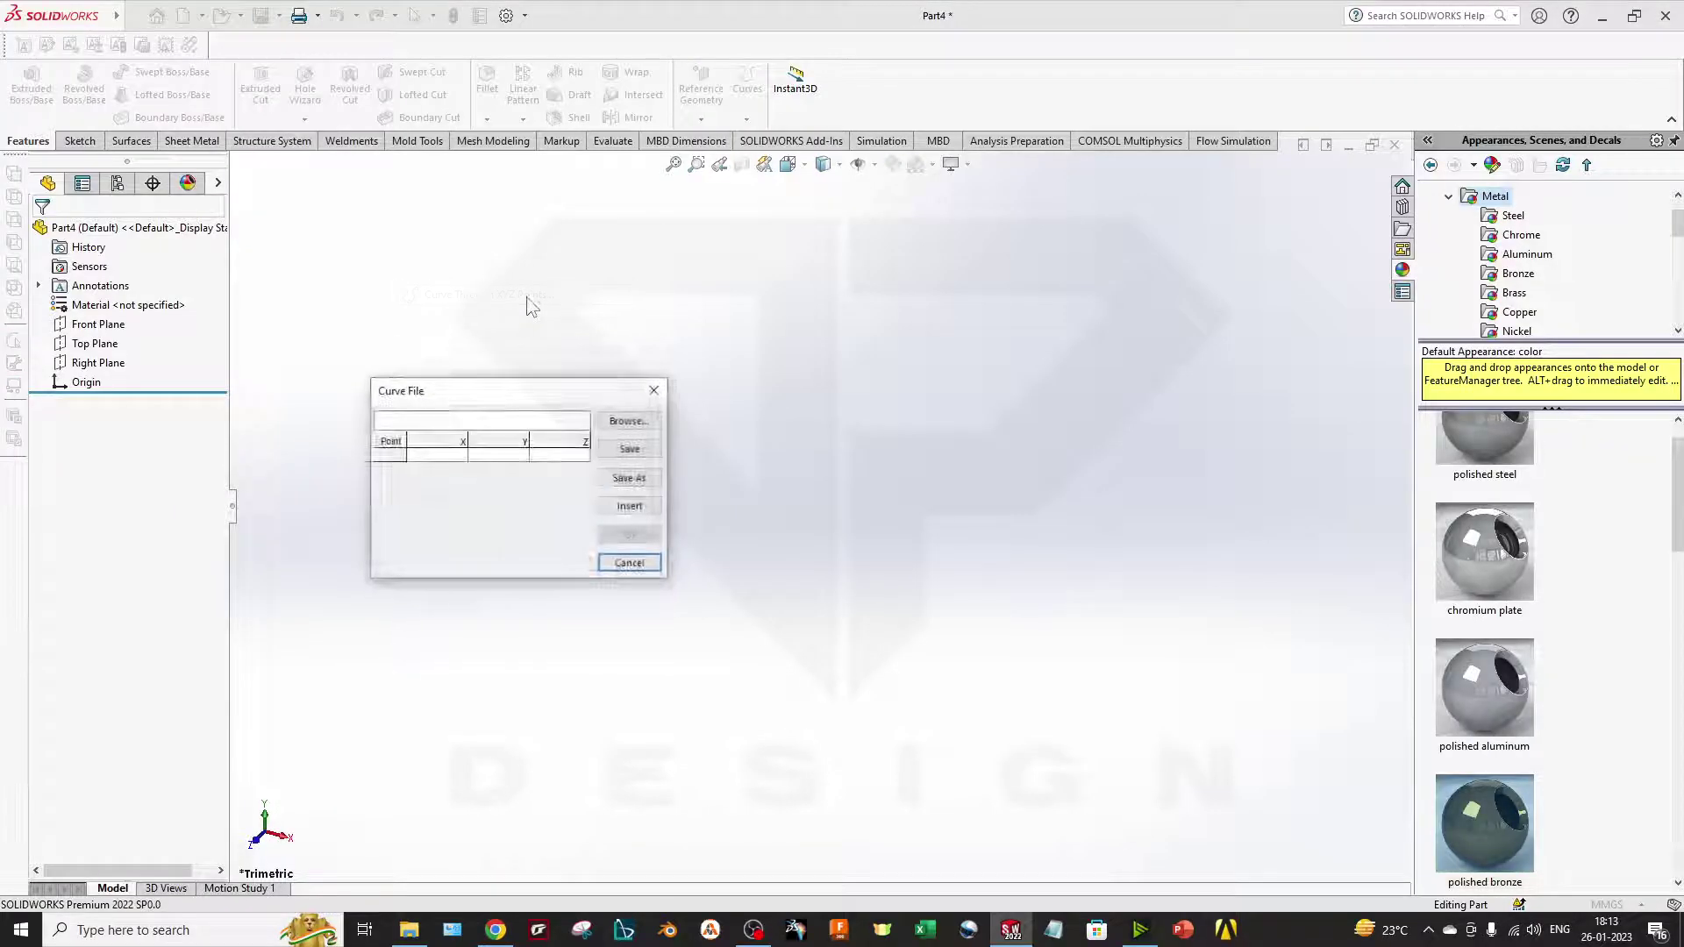
{"action": "left_click", "coordinate": [629, 421]}
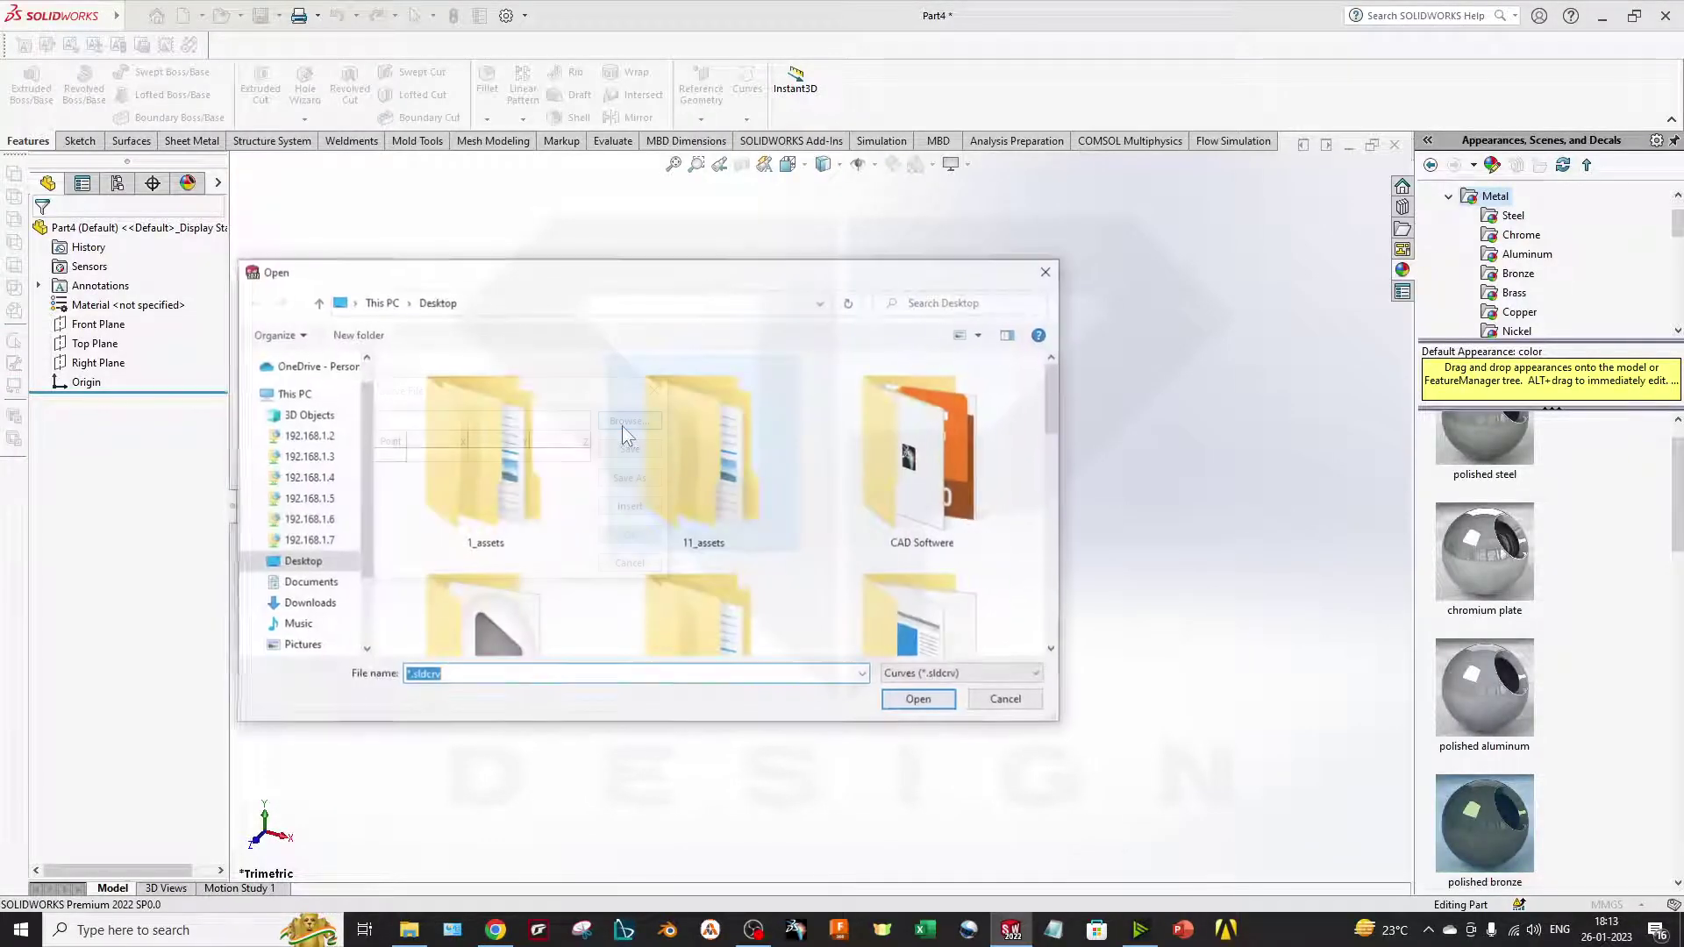
{"action": "scroll", "coordinate": [621, 548], "scroll_direction": "down", "scroll_amount": 3}
{"action": "left_click", "coordinate": [965, 675]}
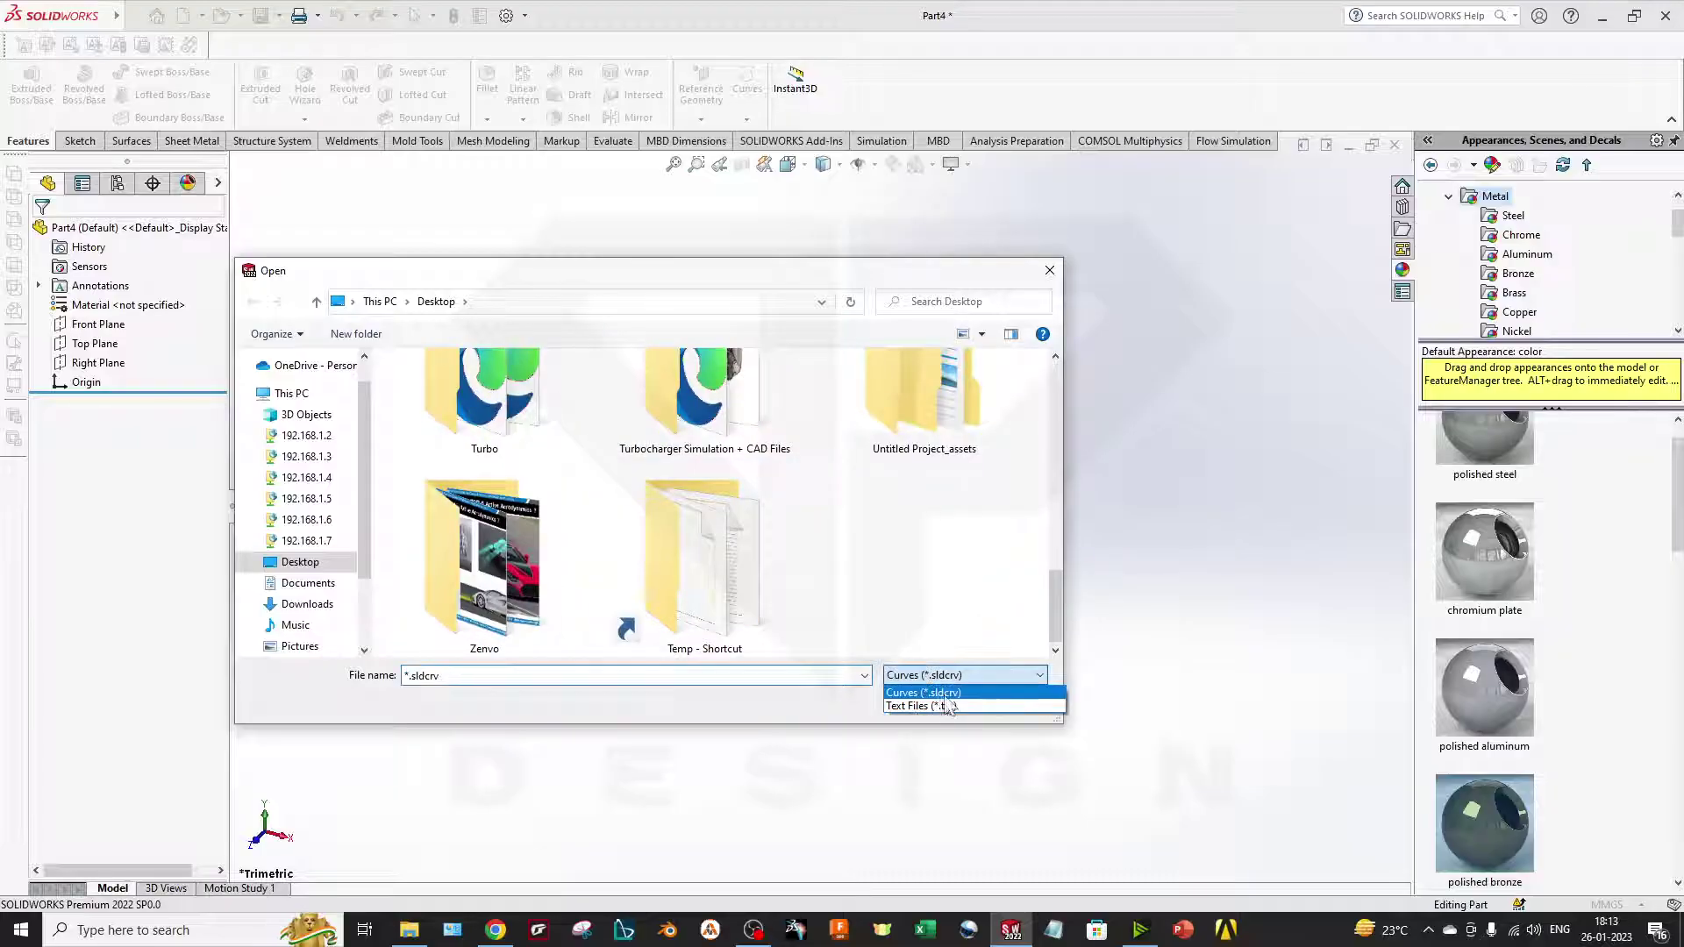
{"action": "left_click", "coordinate": [921, 708]}
{"action": "scroll", "coordinate": [643, 582], "scroll_direction": "down", "scroll_amount": 3}
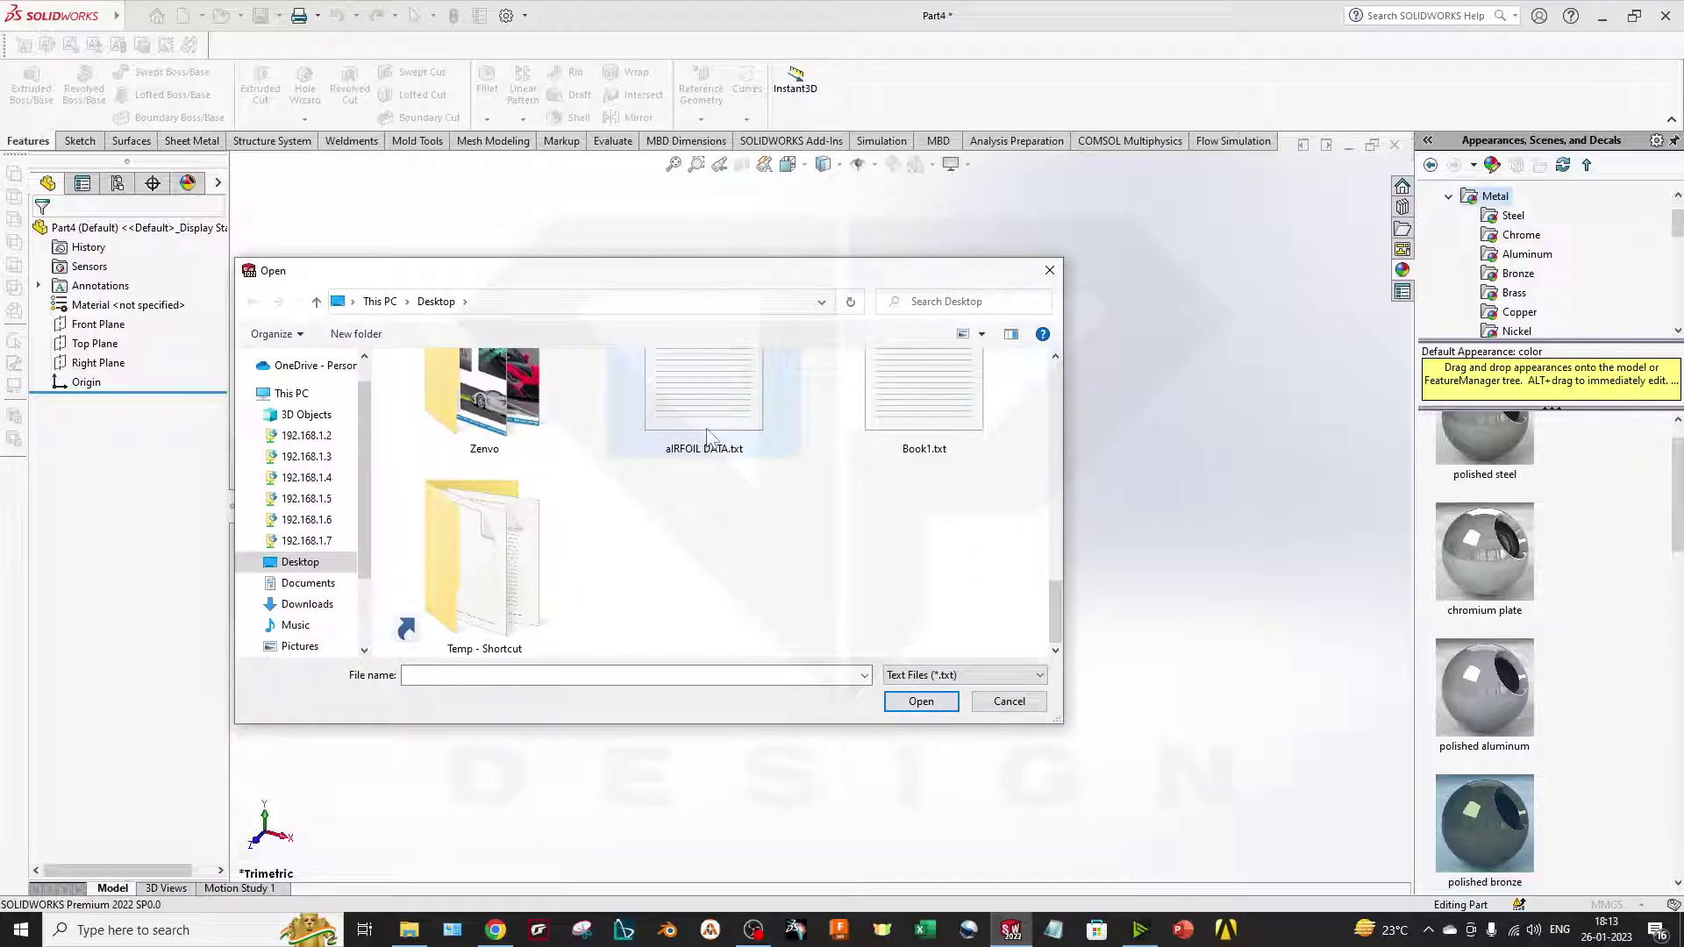
{"action": "left_click", "coordinate": [753, 433]}
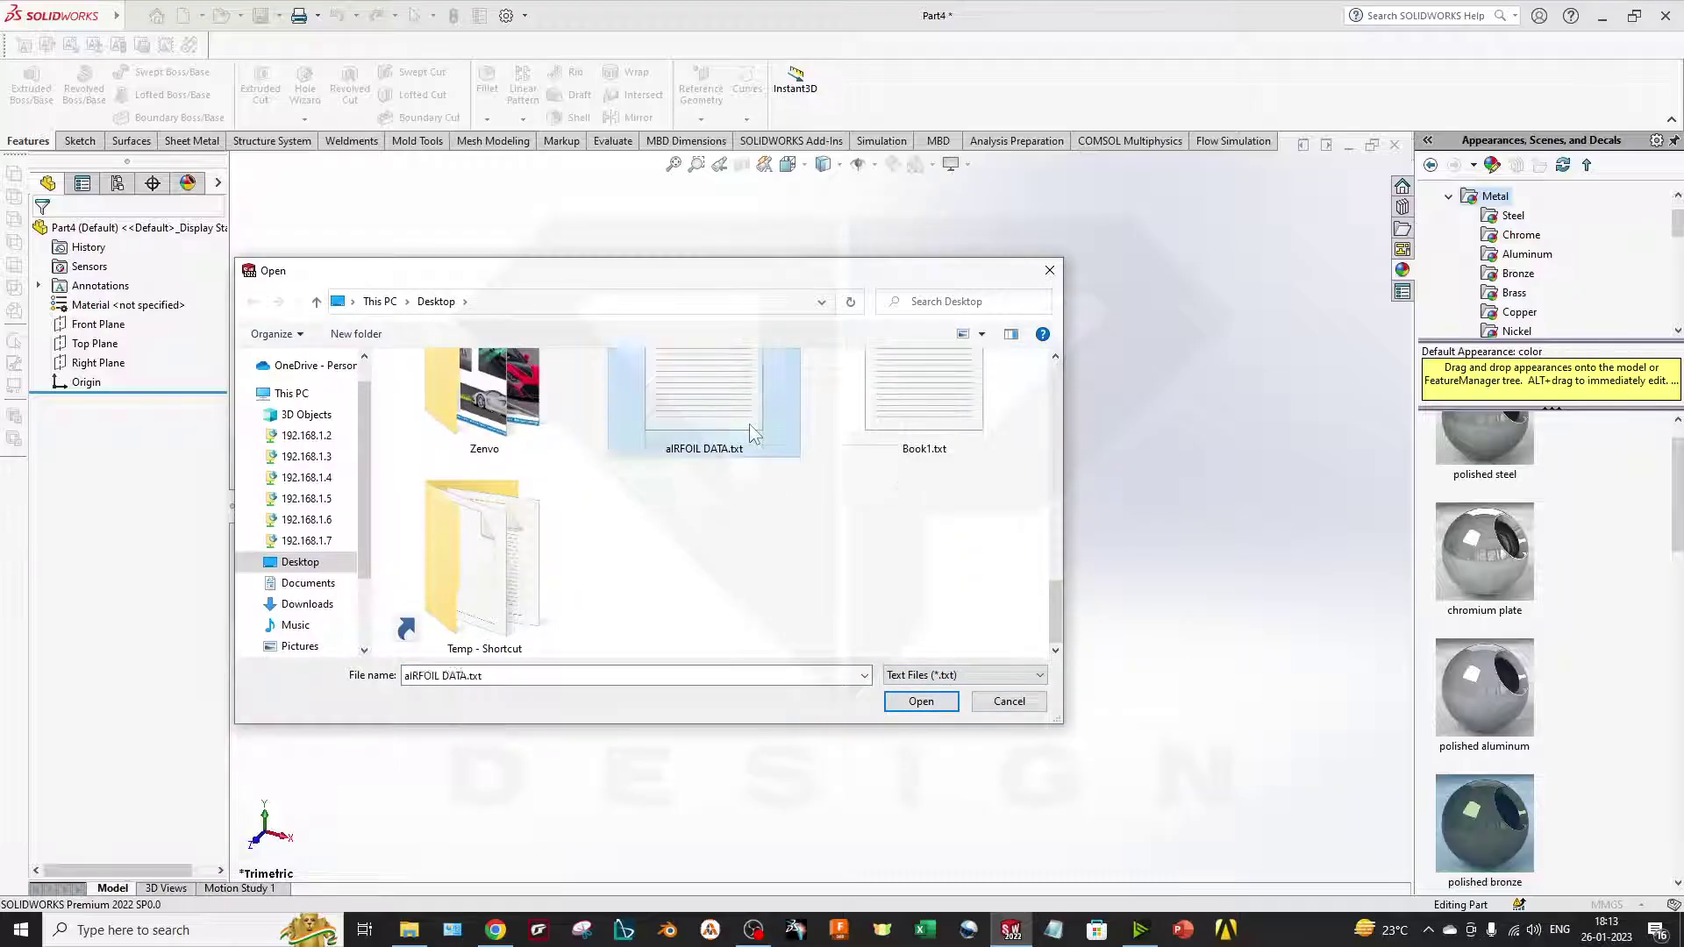
{"action": "left_click", "coordinate": [921, 702]}
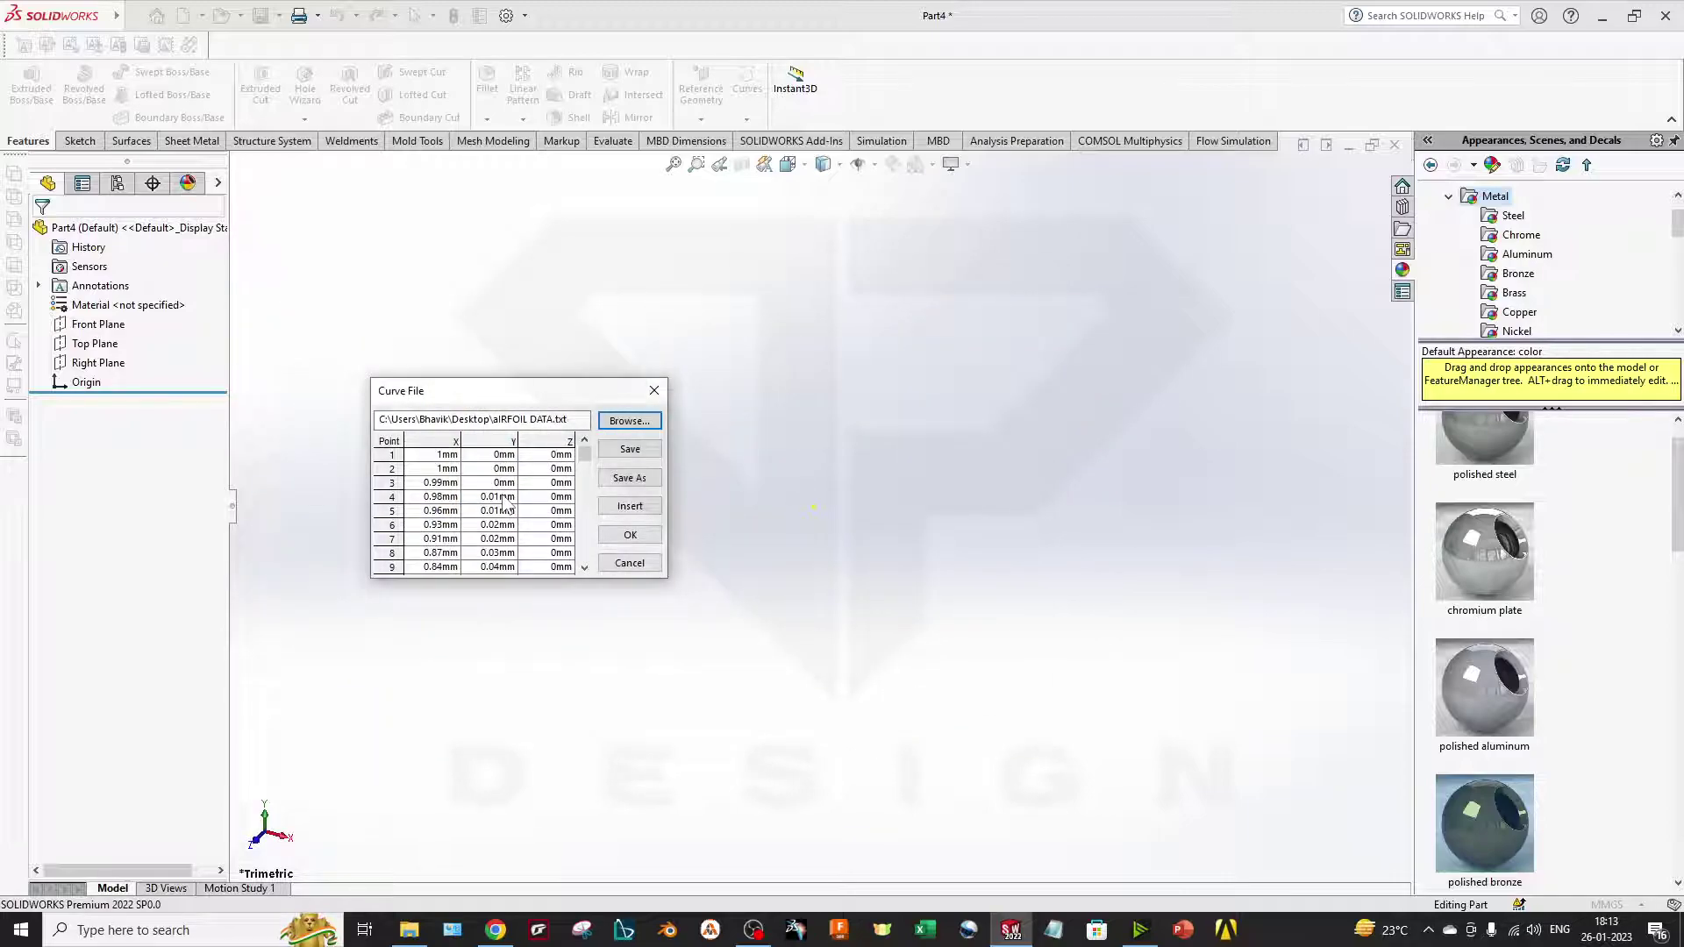
Step: Check the imported point coordinates and confirm to create Curve1
{"action": "left_click", "coordinate": [449, 455]}
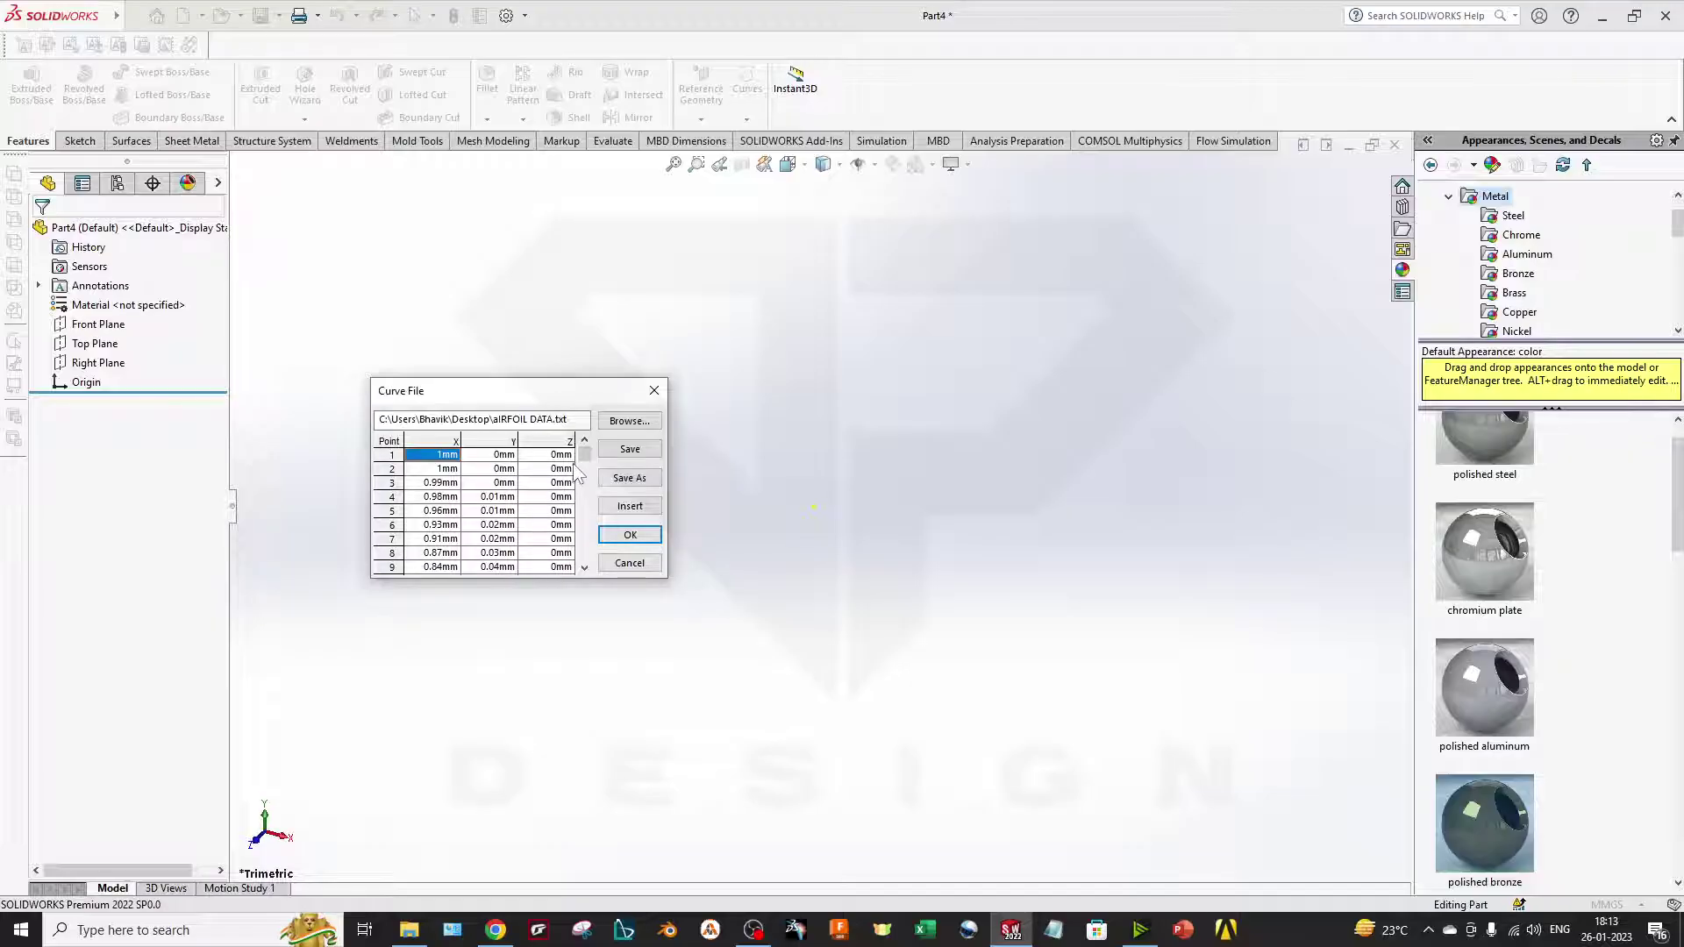
{"action": "mouse_move", "coordinate": [584, 454]}
{"action": "left_mouse_down"}
{"action": "mouse_move", "coordinate": [592, 564]}
{"action": "mouse_move", "coordinate": [585, 450]}
{"action": "left_mouse_up"}
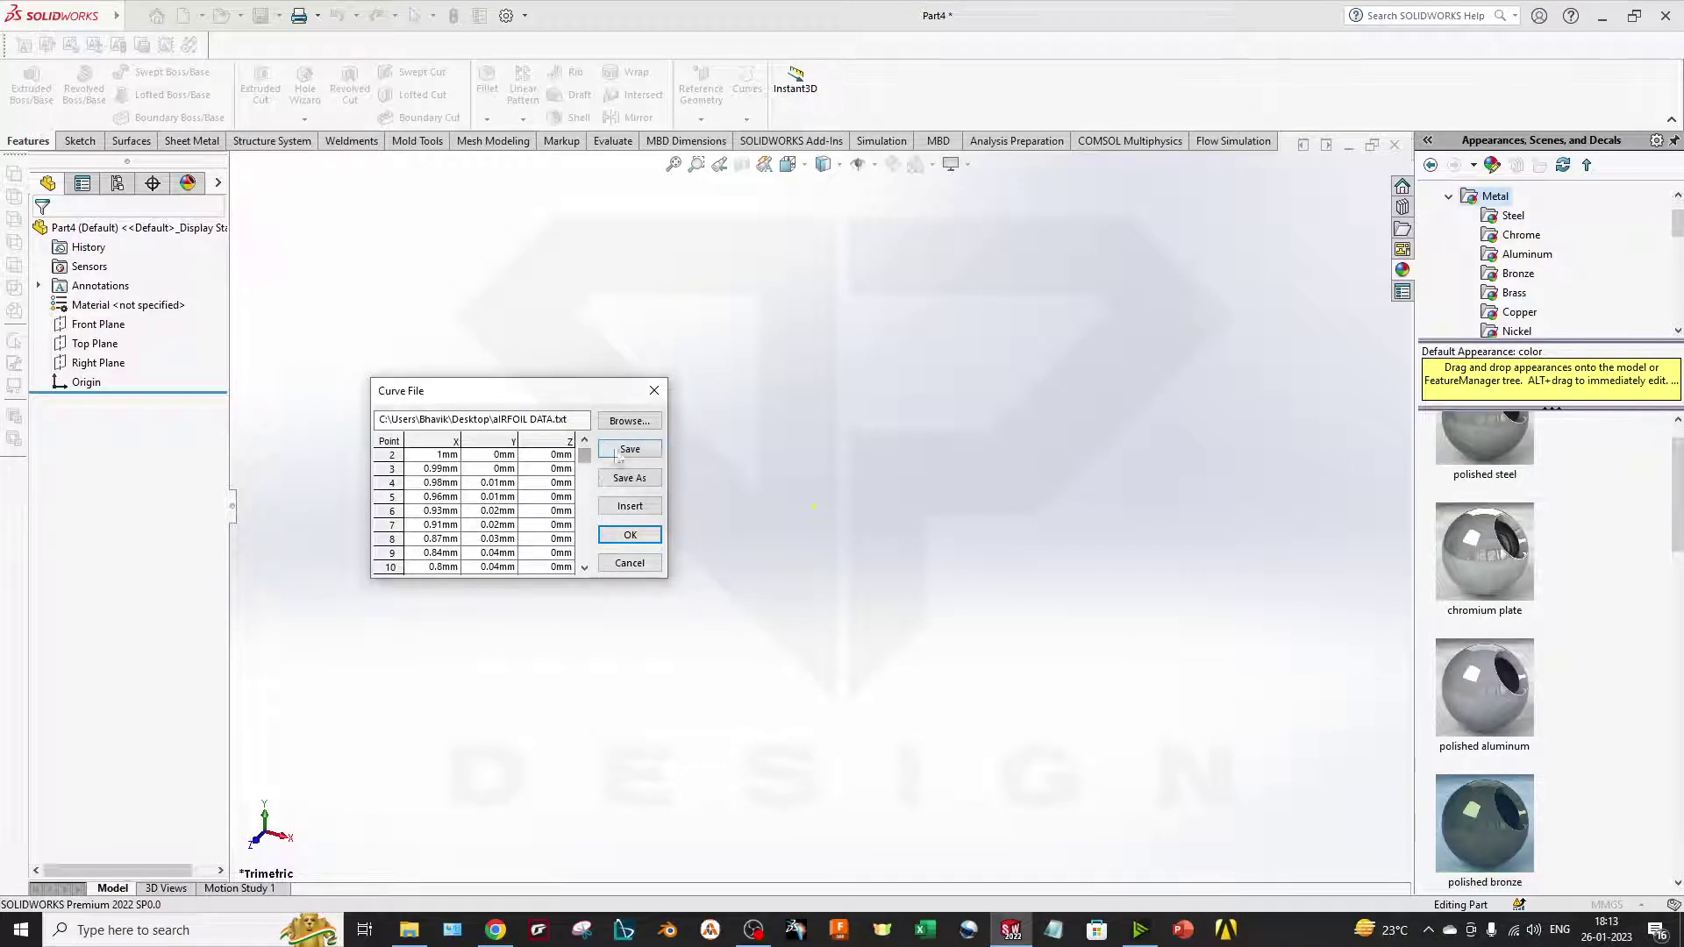
{"action": "left_click", "coordinate": [628, 533]}
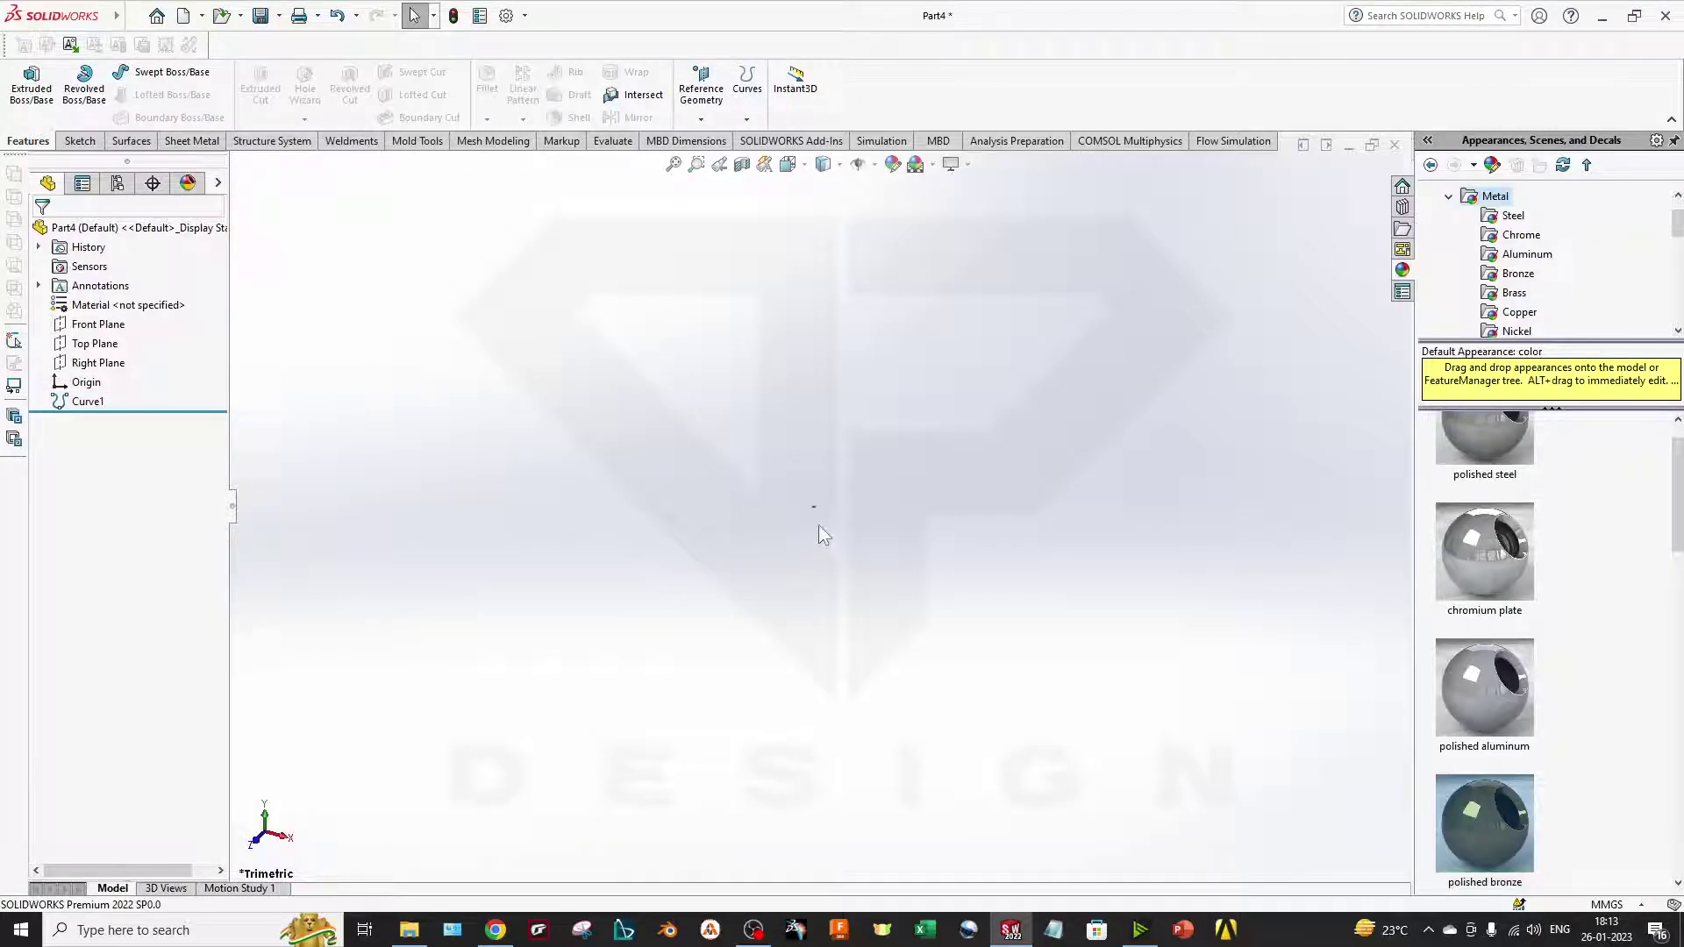
Step: Start a sketch on the Front Plane and convert Curve1 into sketch entities
{"action": "scroll", "coordinate": [815, 511], "scroll_direction": "down", "scroll_amount": 10}
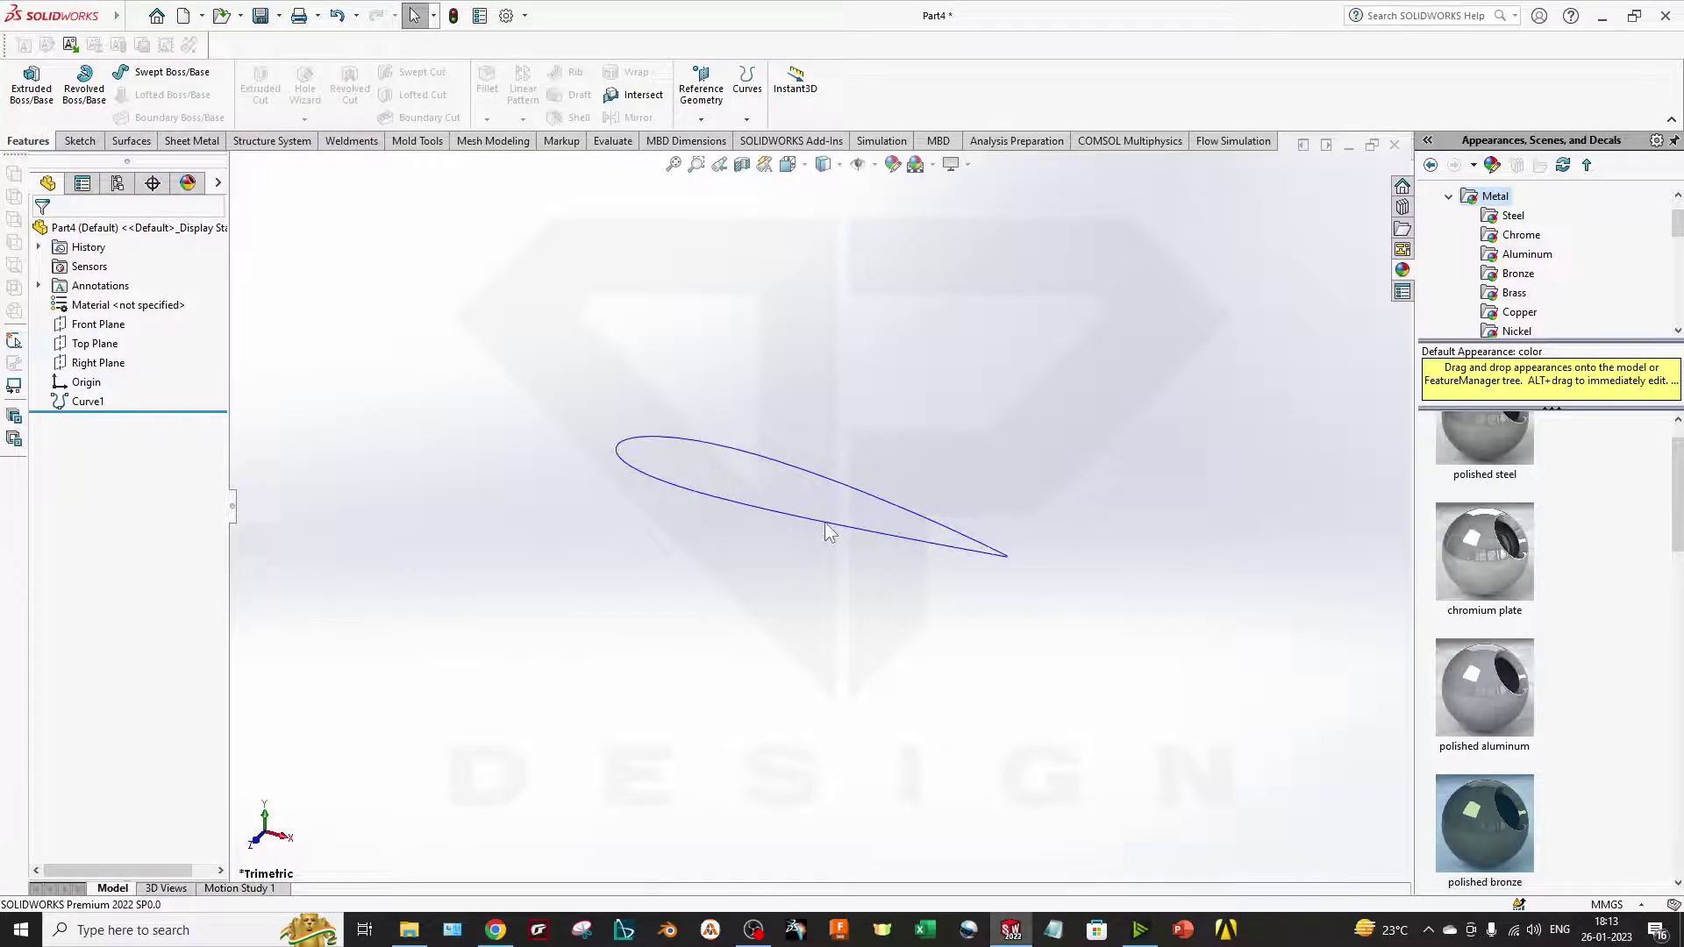
{"action": "middle_click_drag", "start_coordinate": [908, 549], "coordinate": [628, 436]}
{"action": "key", "text": "f"}
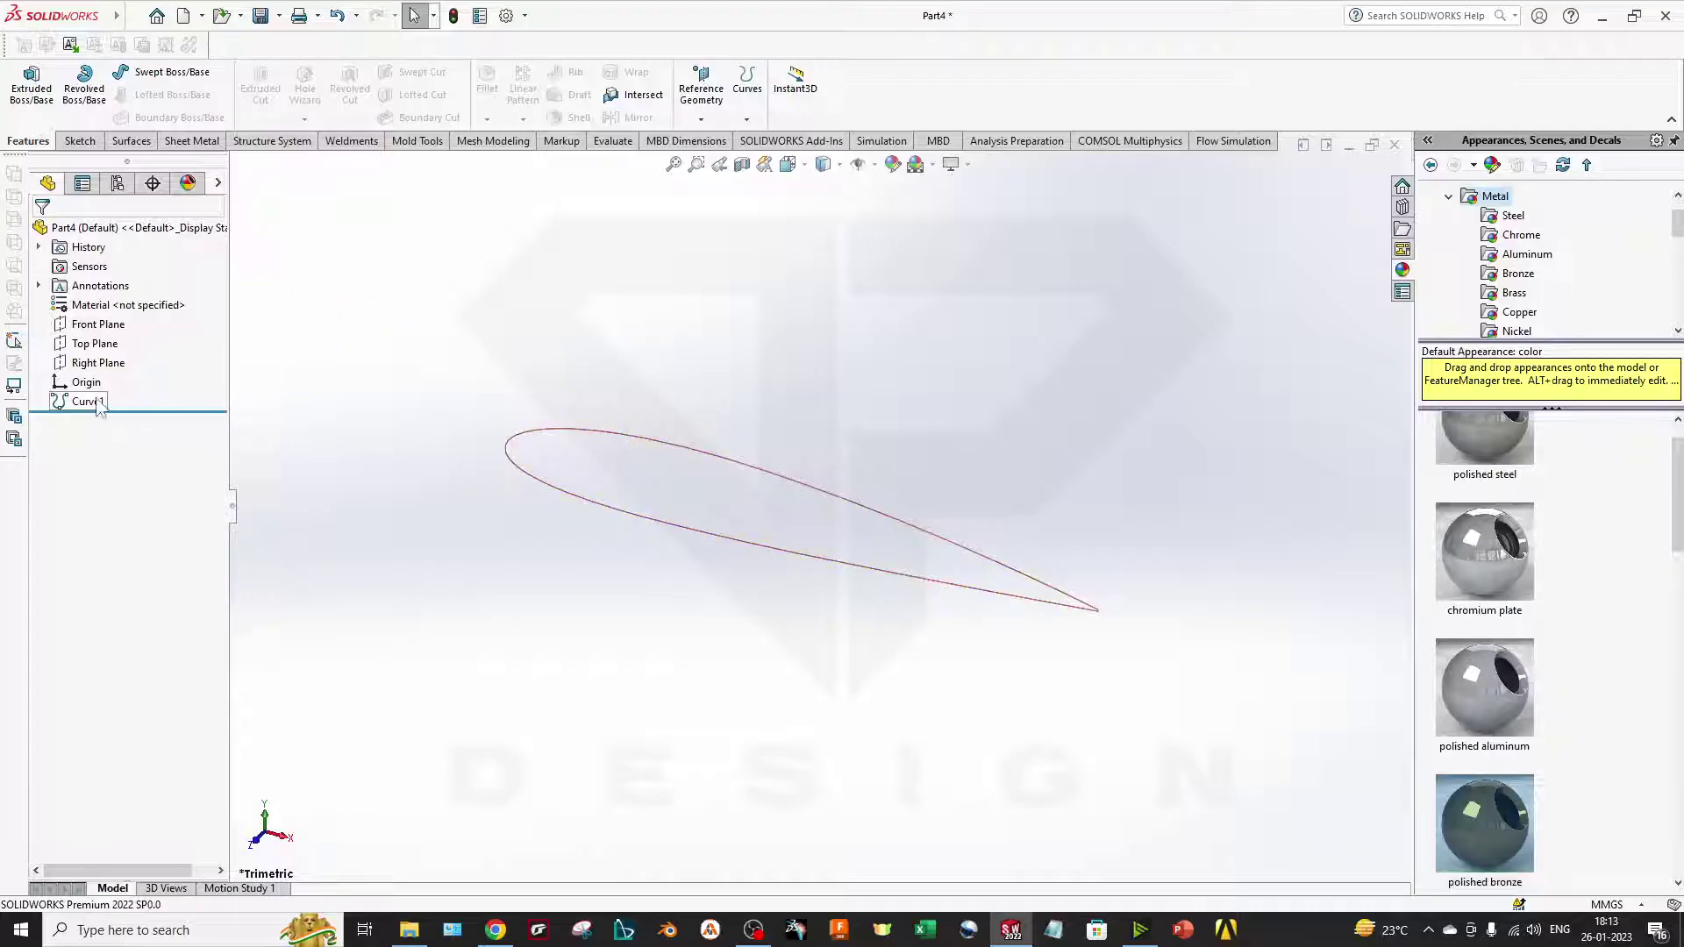
{"action": "right_click", "coordinate": [97, 404]}
{"action": "right_click", "coordinate": [81, 324]}
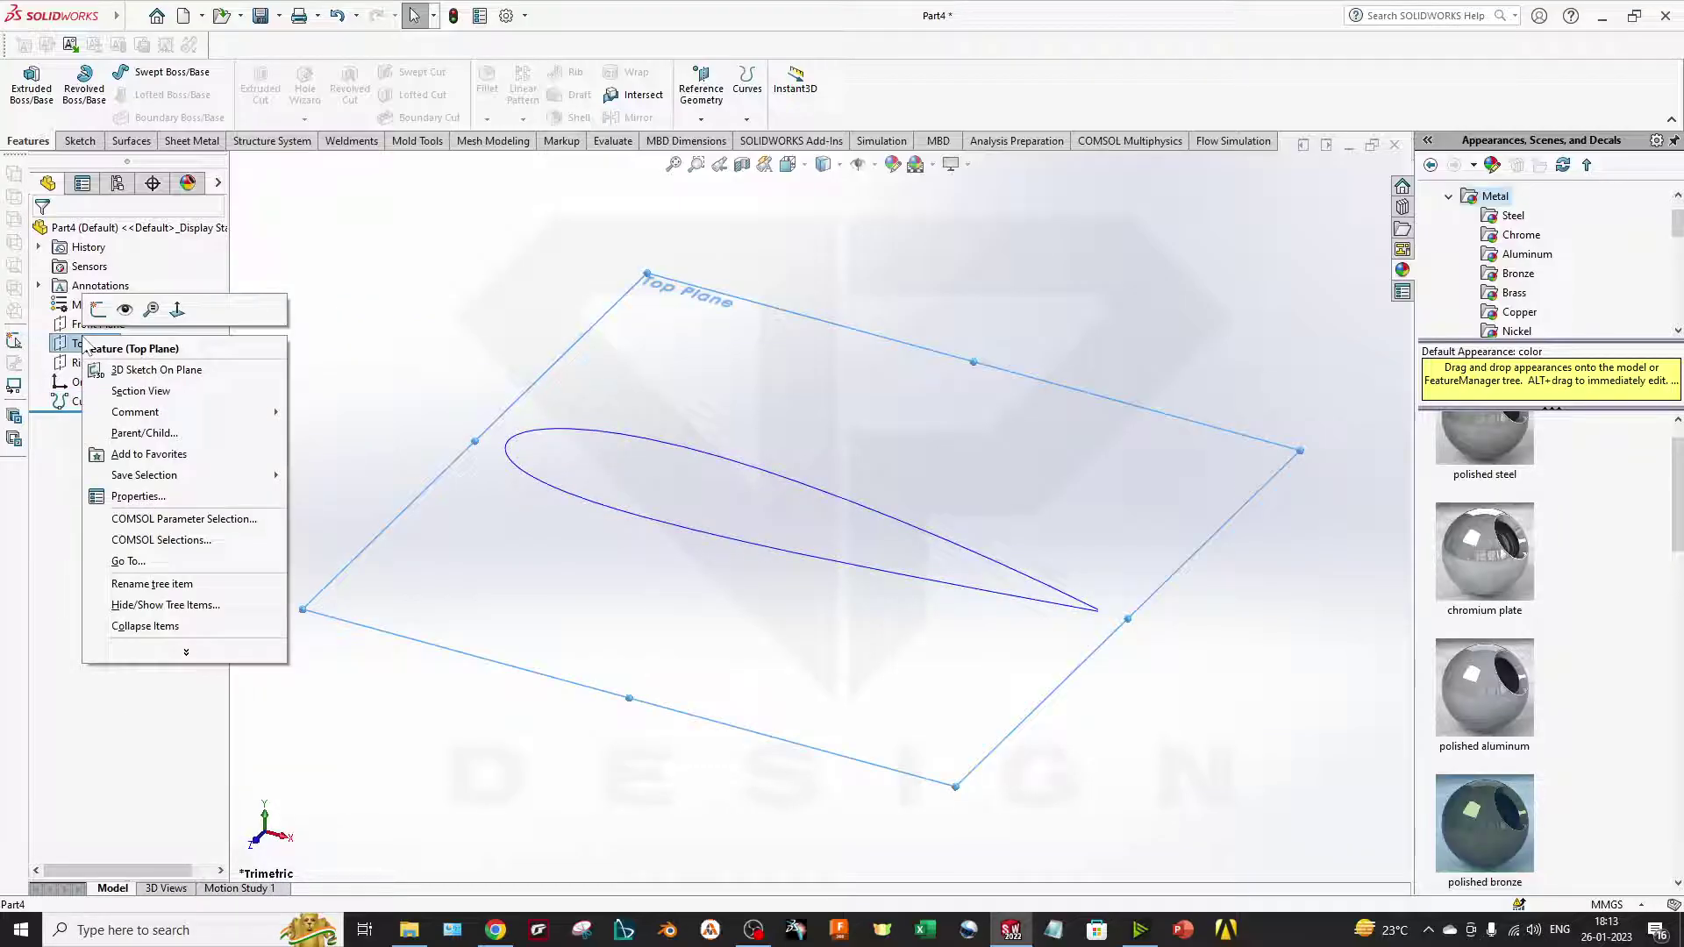
{"action": "left_click", "coordinate": [91, 297]}
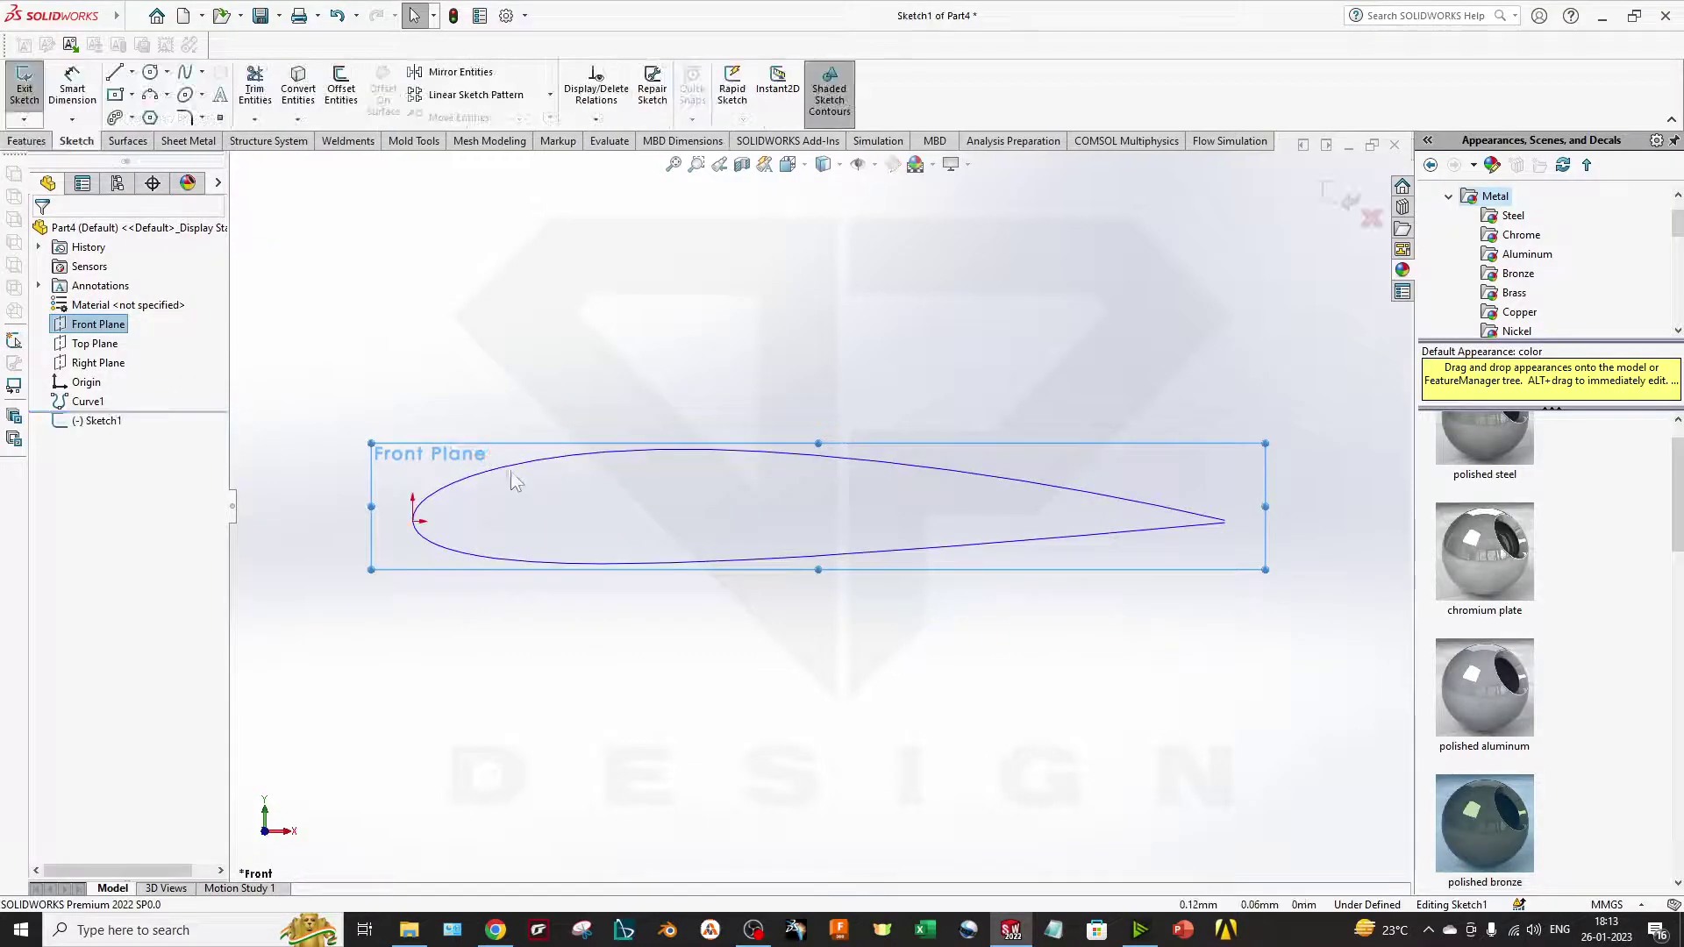
{"action": "left_click", "coordinate": [515, 463]}
{"action": "left_click", "coordinate": [299, 88]}
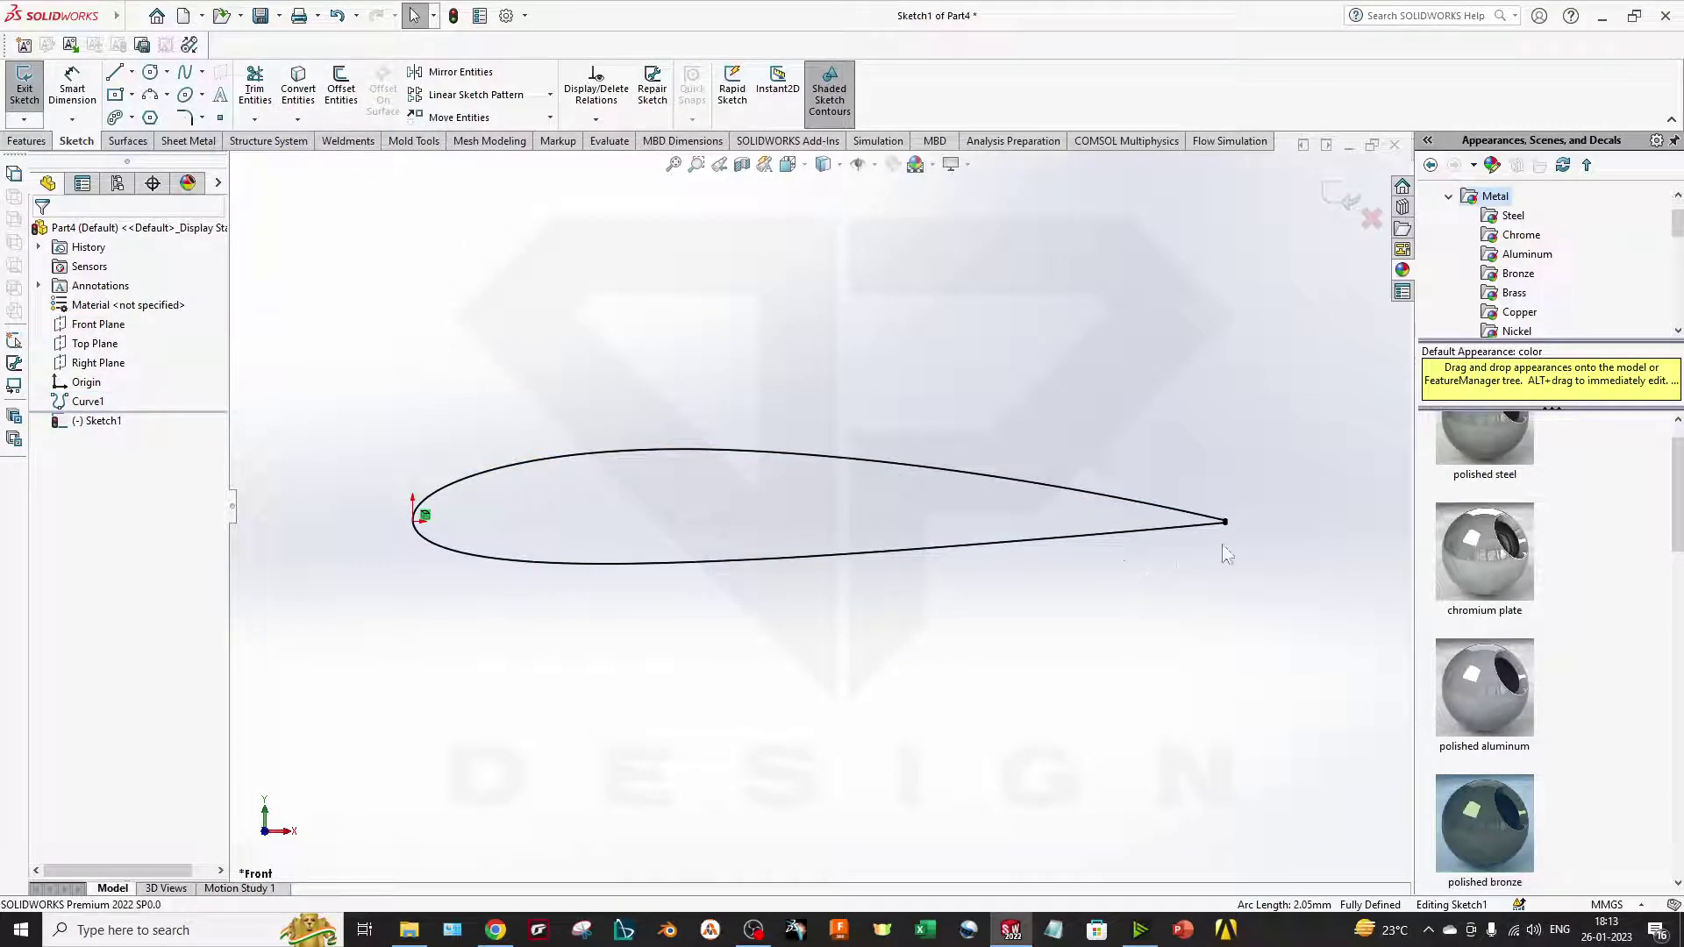
Step: Draw a 3 Point Arc joining the two trailing-edge endpoints
{"action": "scroll", "coordinate": [1224, 548], "scroll_direction": "down", "scroll_amount": 5}
{"action": "scroll", "coordinate": [981, 531], "scroll_direction": "down", "scroll_amount": 2}
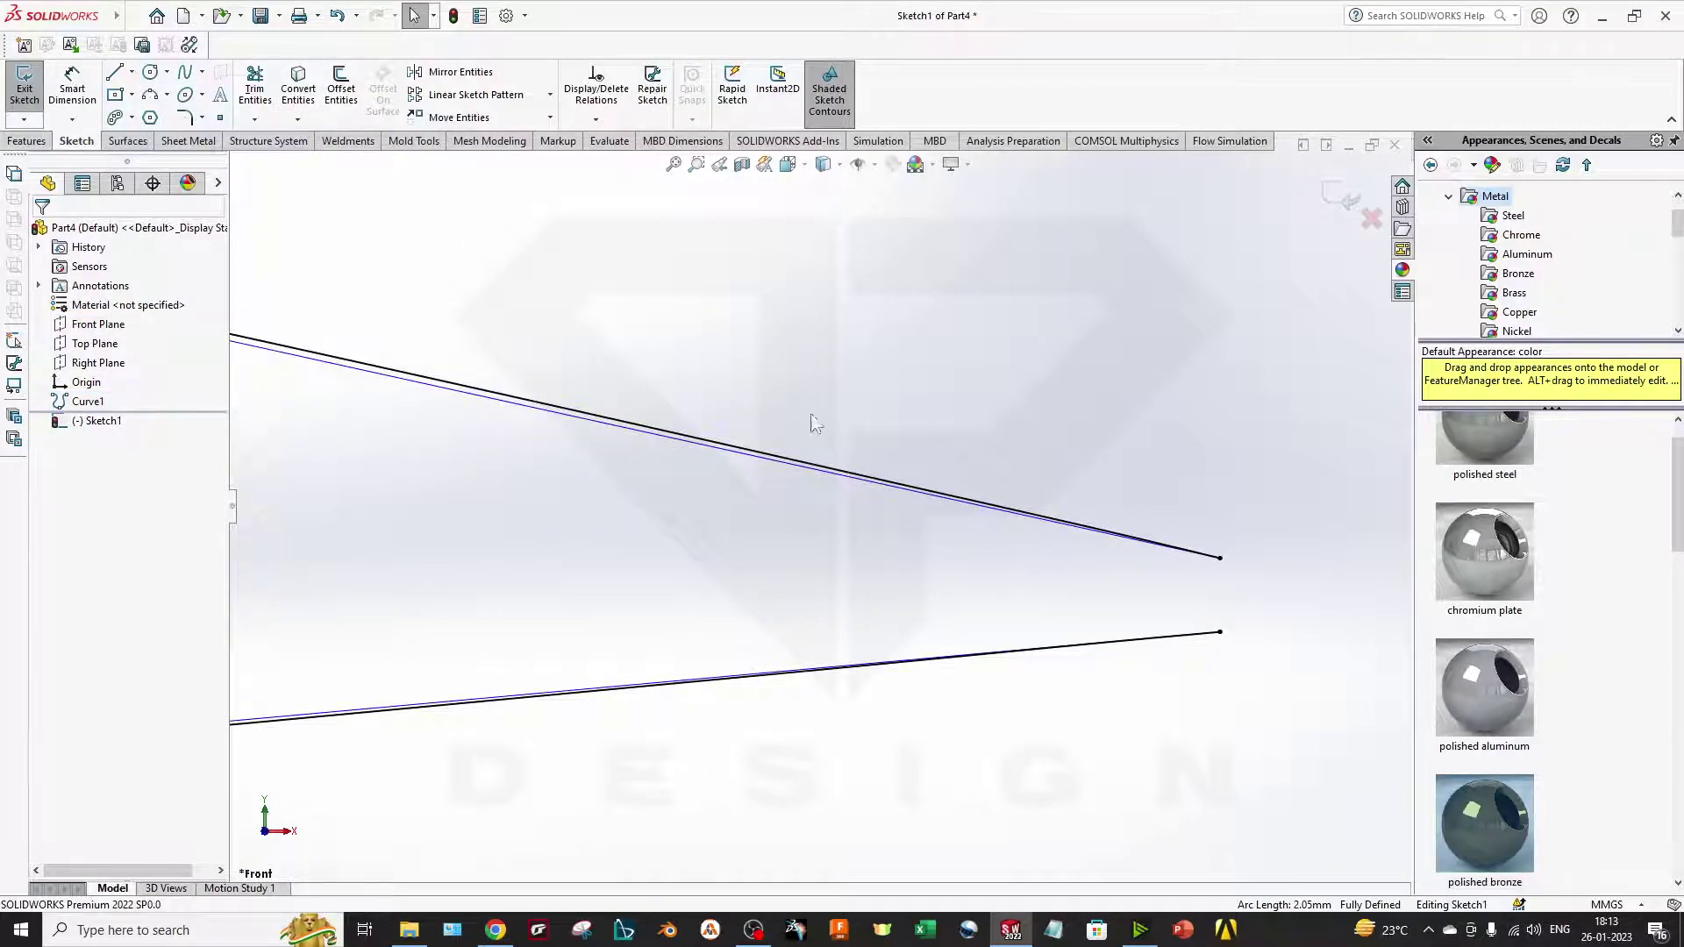
{"action": "left_click", "coordinate": [150, 94]}
{"action": "left_click", "coordinate": [1220, 558]}
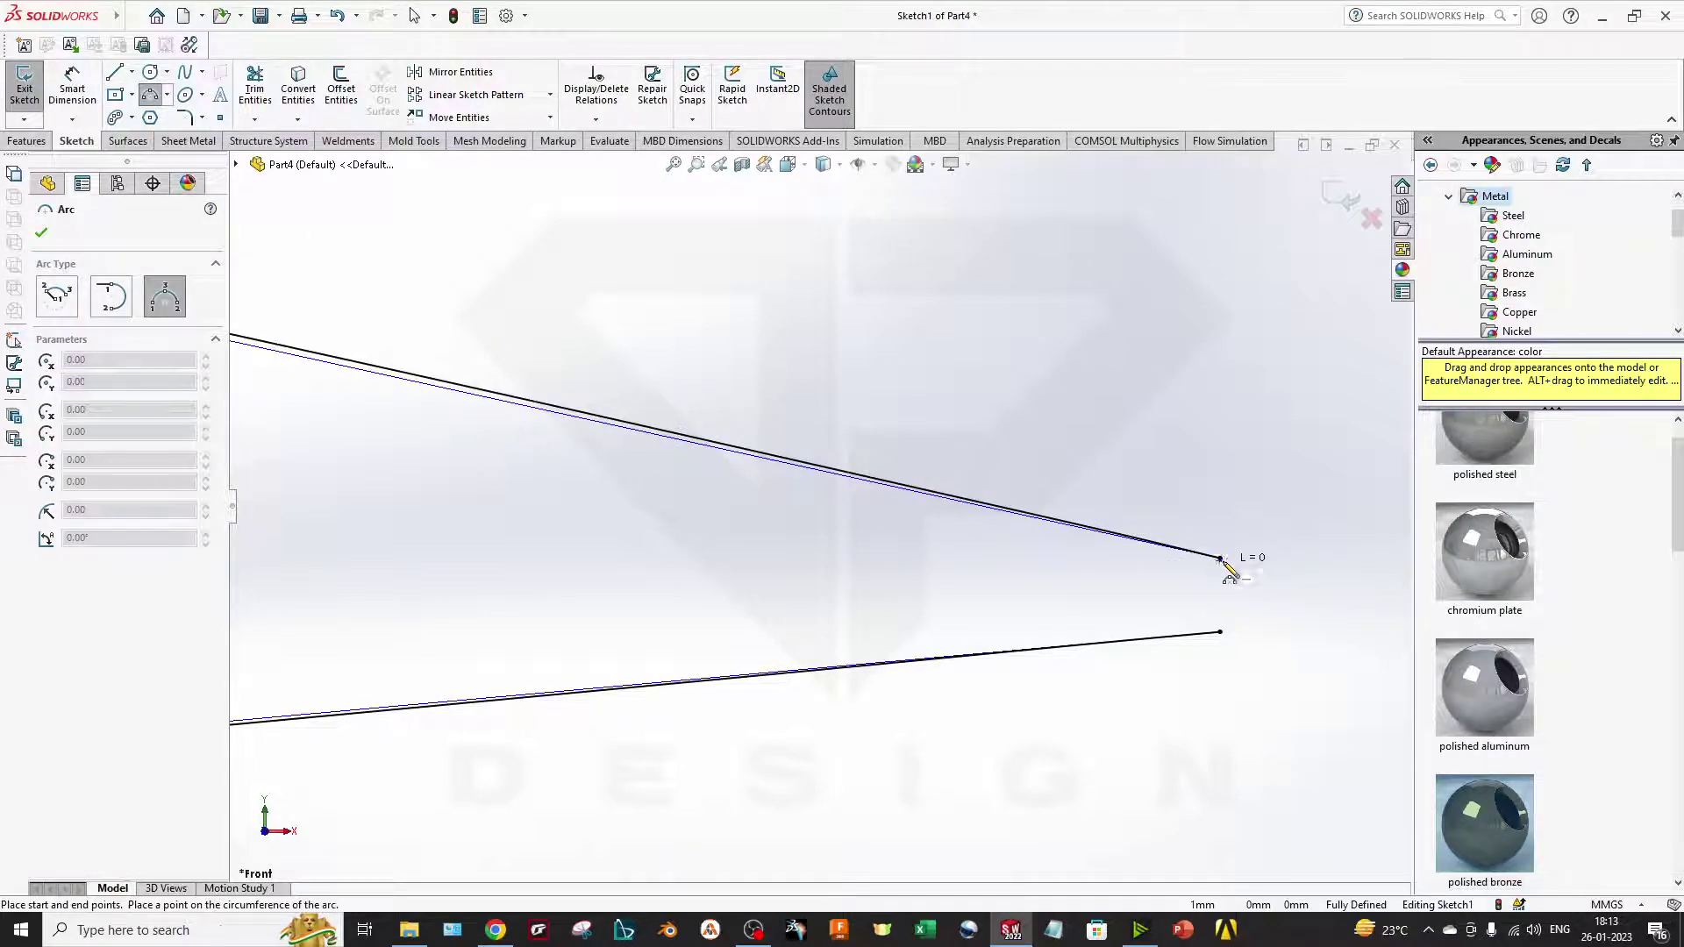
{"action": "left_click", "coordinate": [1220, 633]}
{"action": "left_click", "coordinate": [1234, 594]}
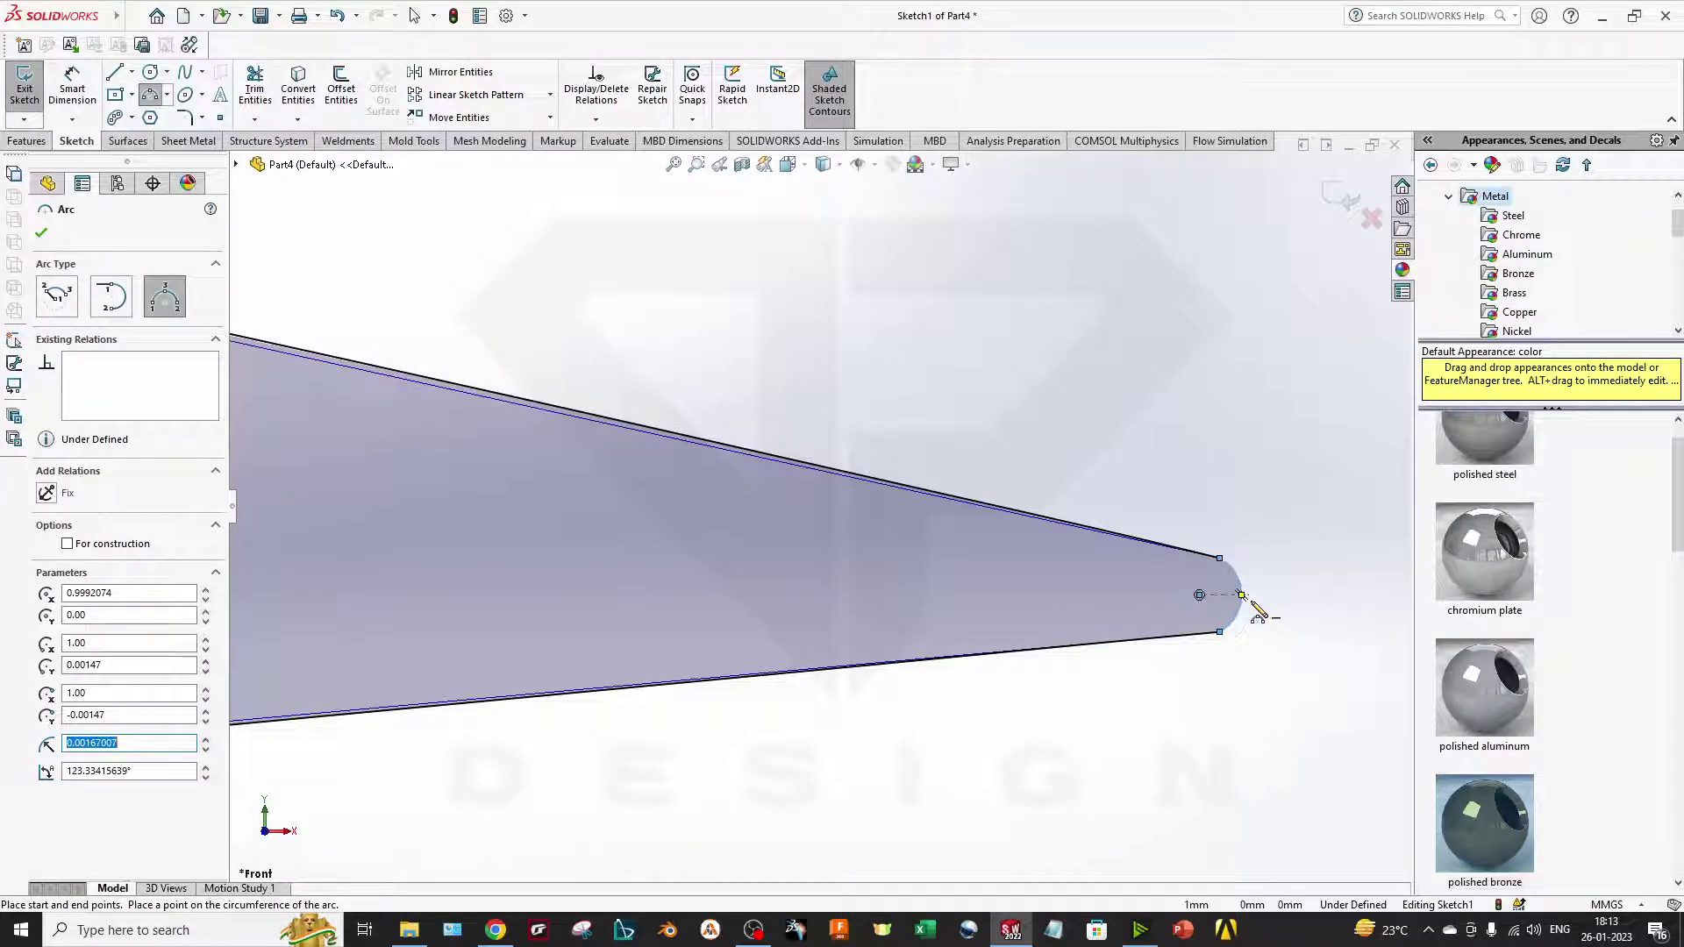
{"action": "key", "text": "Escape"}
{"action": "left_click", "coordinate": [1231, 567]}
{"action": "left_click", "coordinate": [1221, 630], "text": "ctrl"}
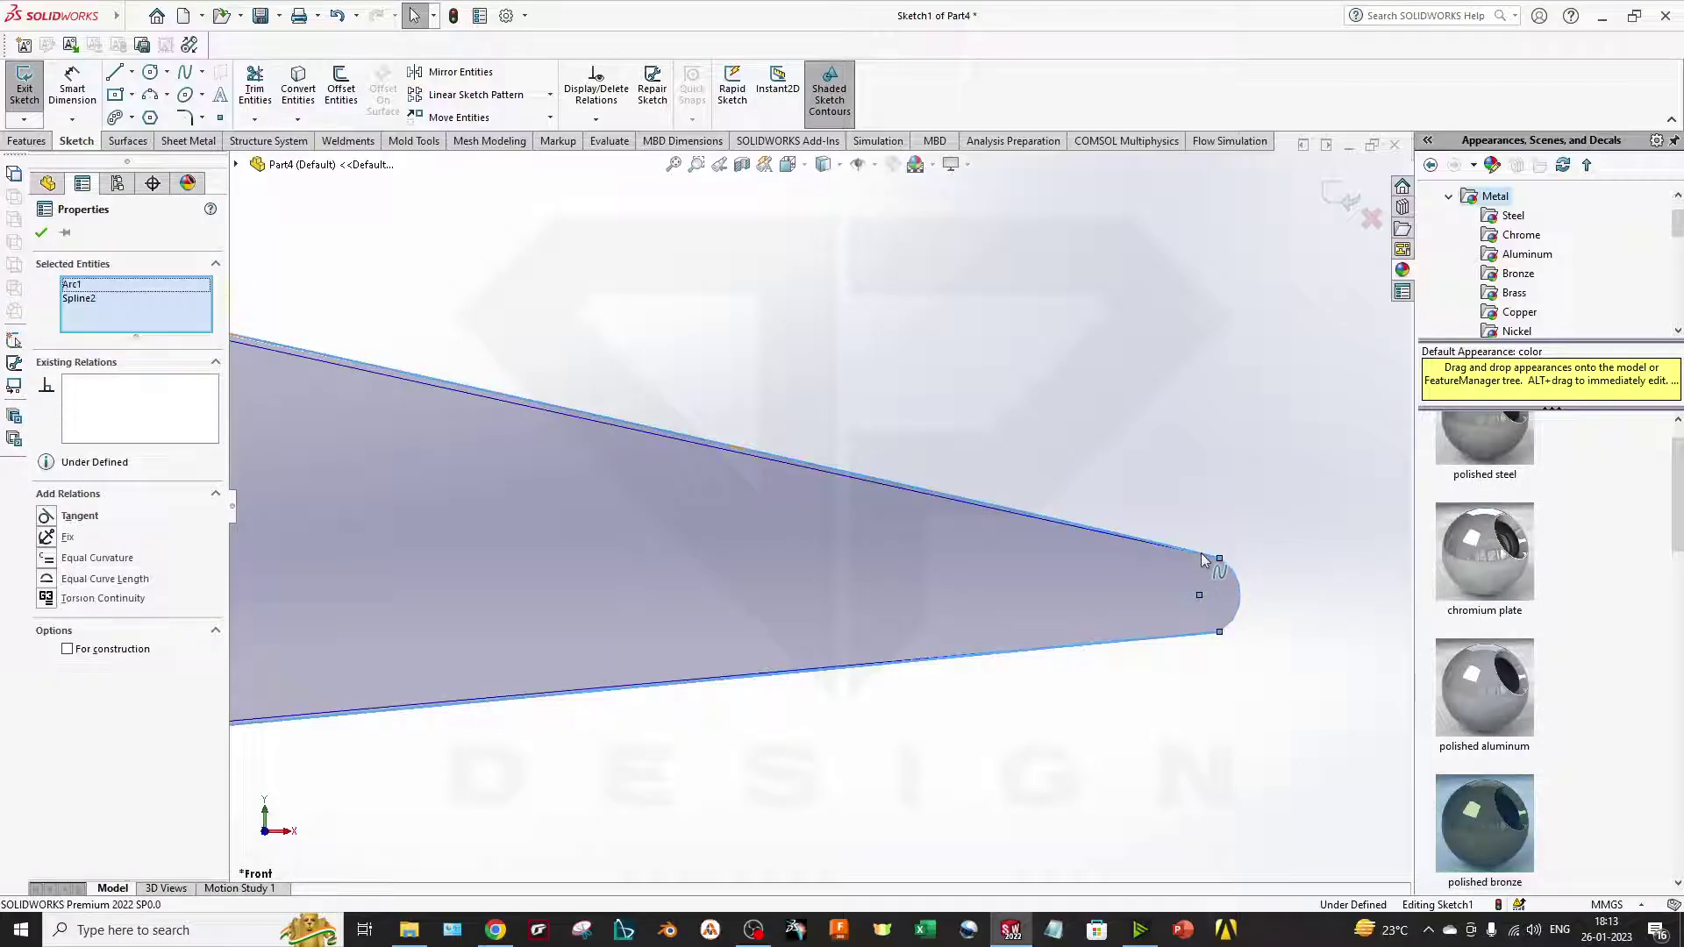
{"action": "key", "text": "Escape"}
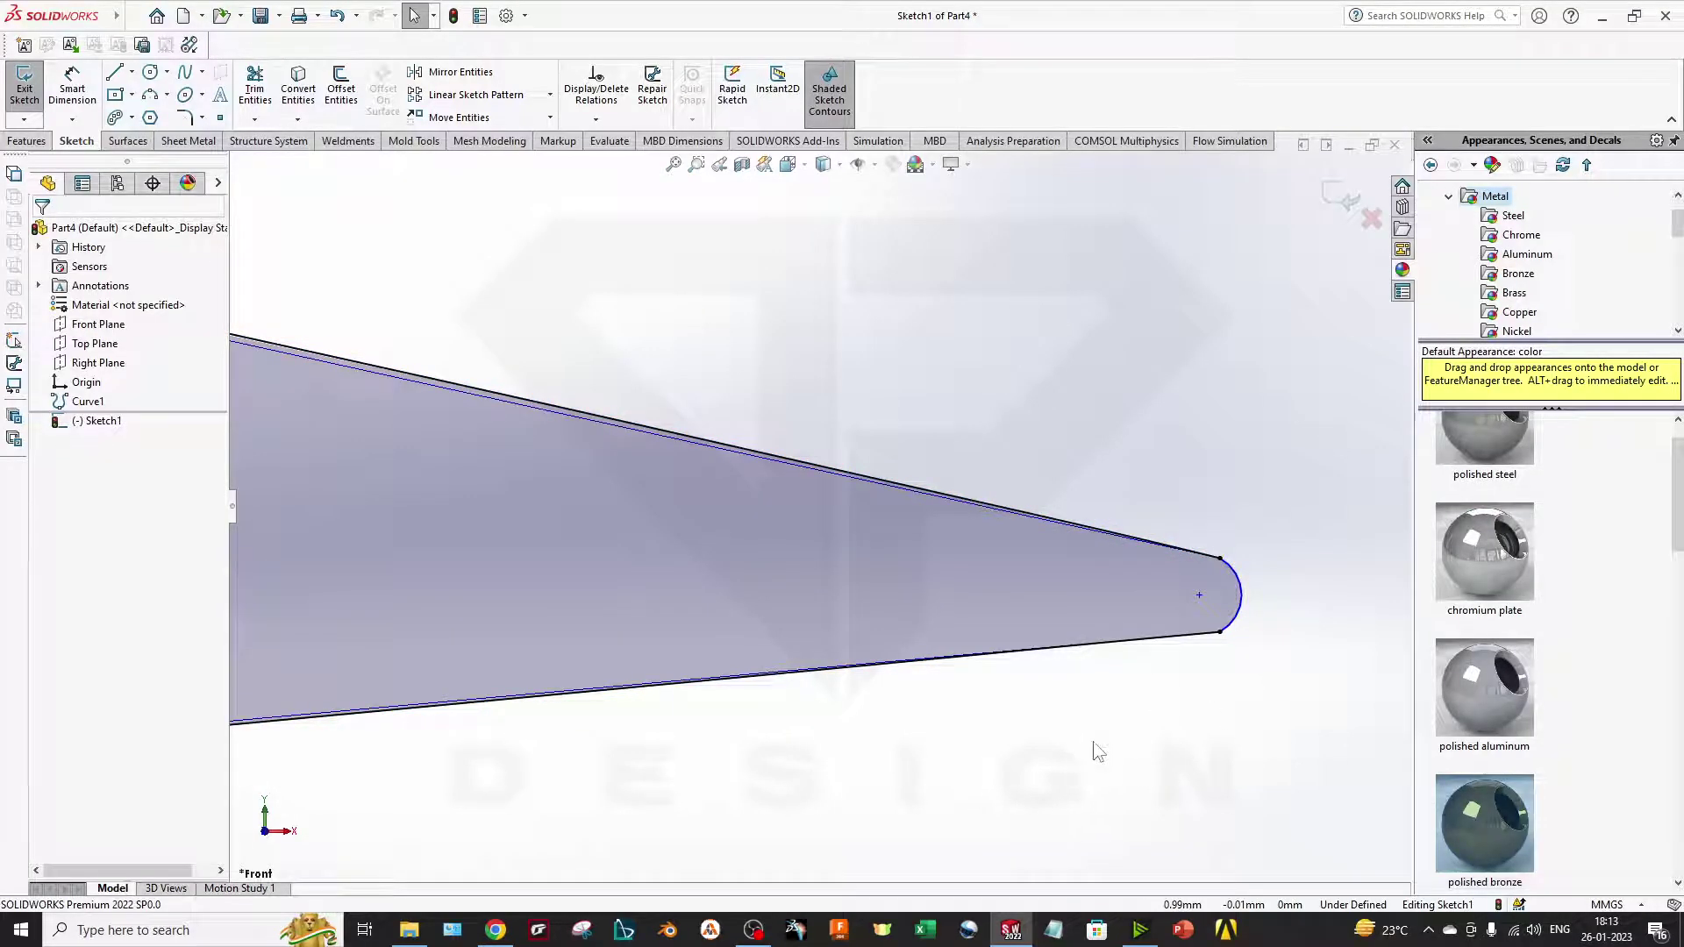
{"action": "scroll", "coordinate": [834, 620], "scroll_direction": "up", "scroll_amount": 3}
{"action": "scroll", "coordinate": [430, 383], "scroll_direction": "up", "scroll_amount": 3}
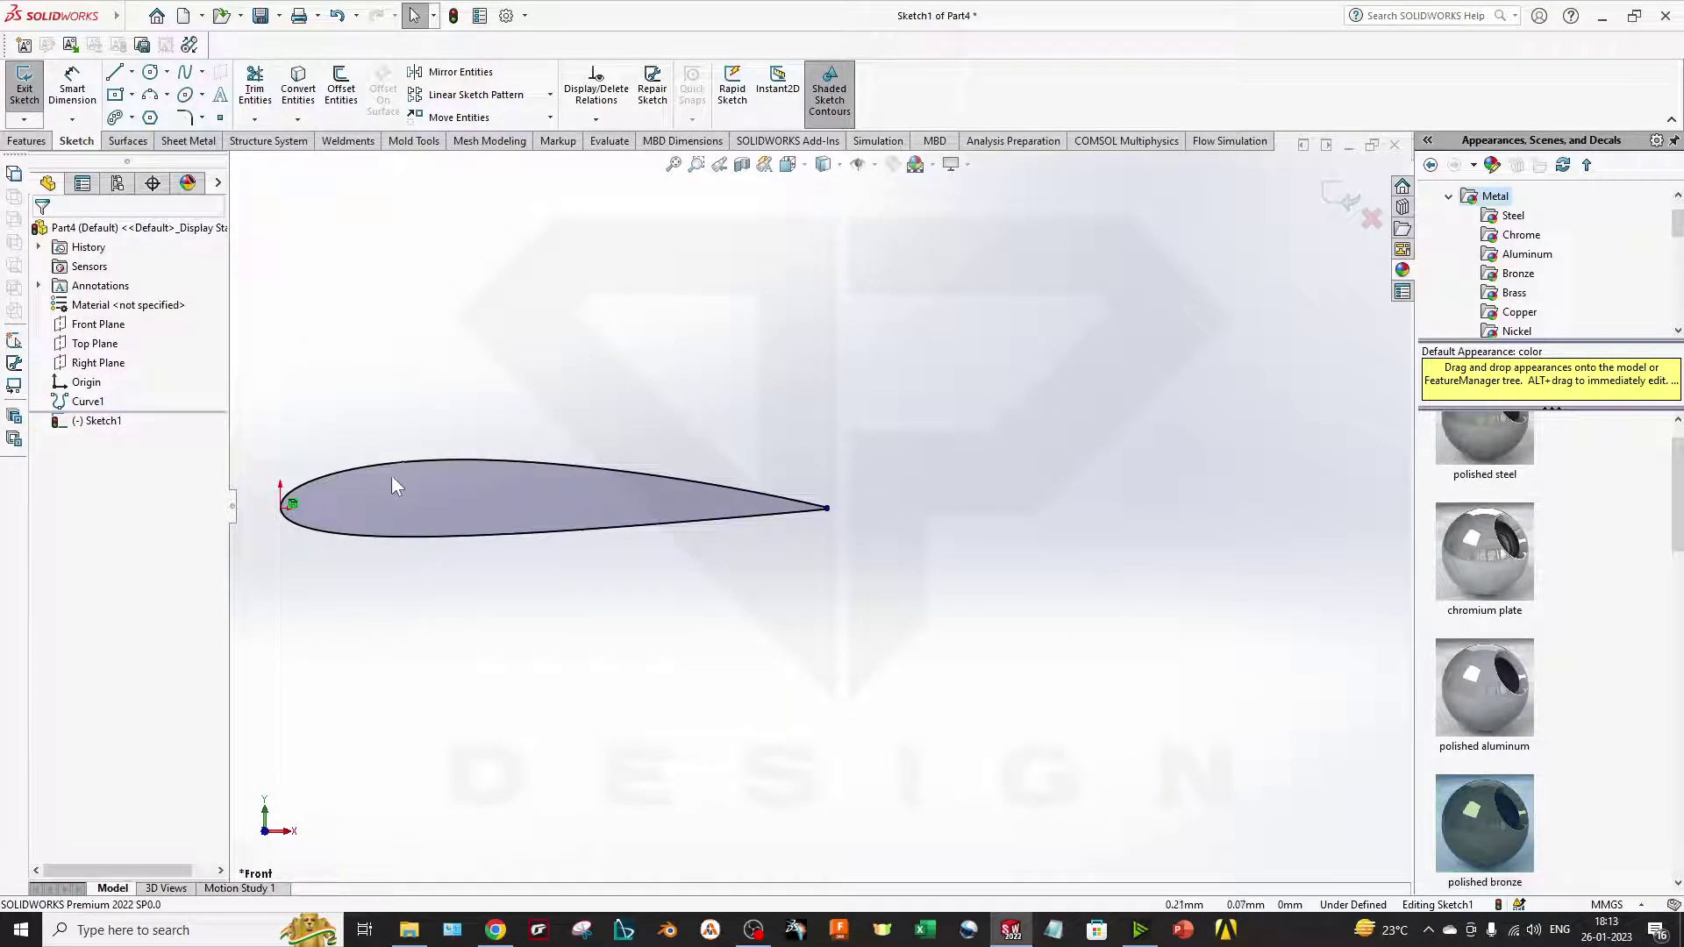
Step: Extrude the closed airfoil sketch Blind 10 mm into a solid wing, then orbit to inspect it
{"action": "left_click", "coordinate": [26, 141]}
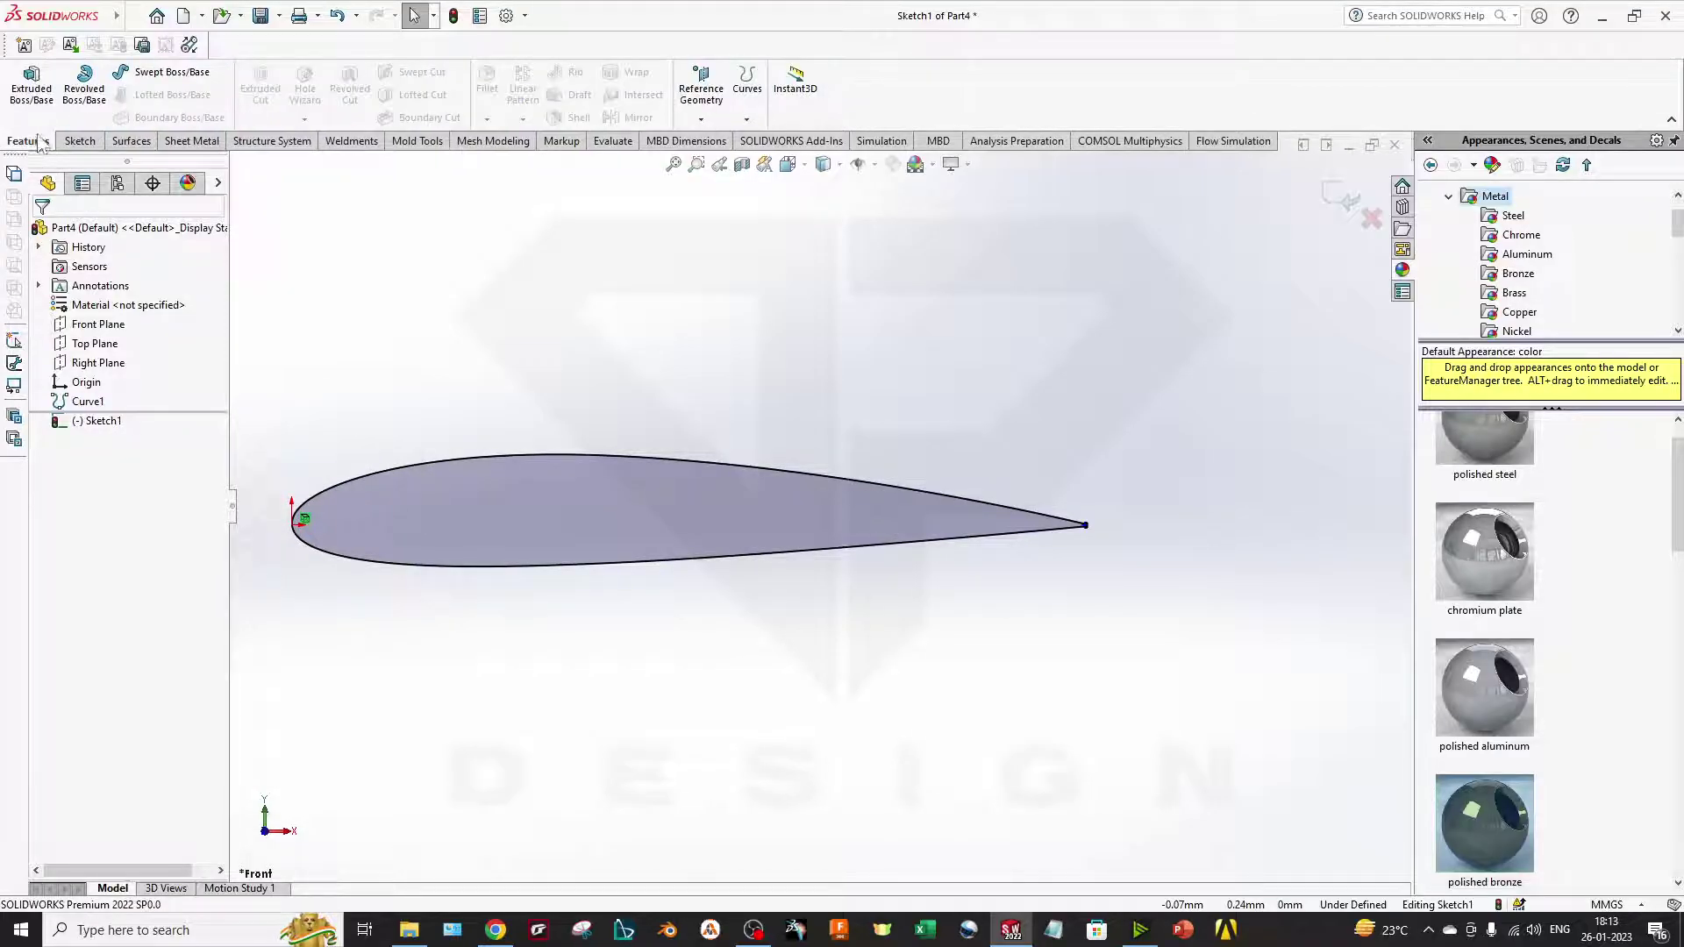
{"action": "left_click", "coordinate": [32, 88]}
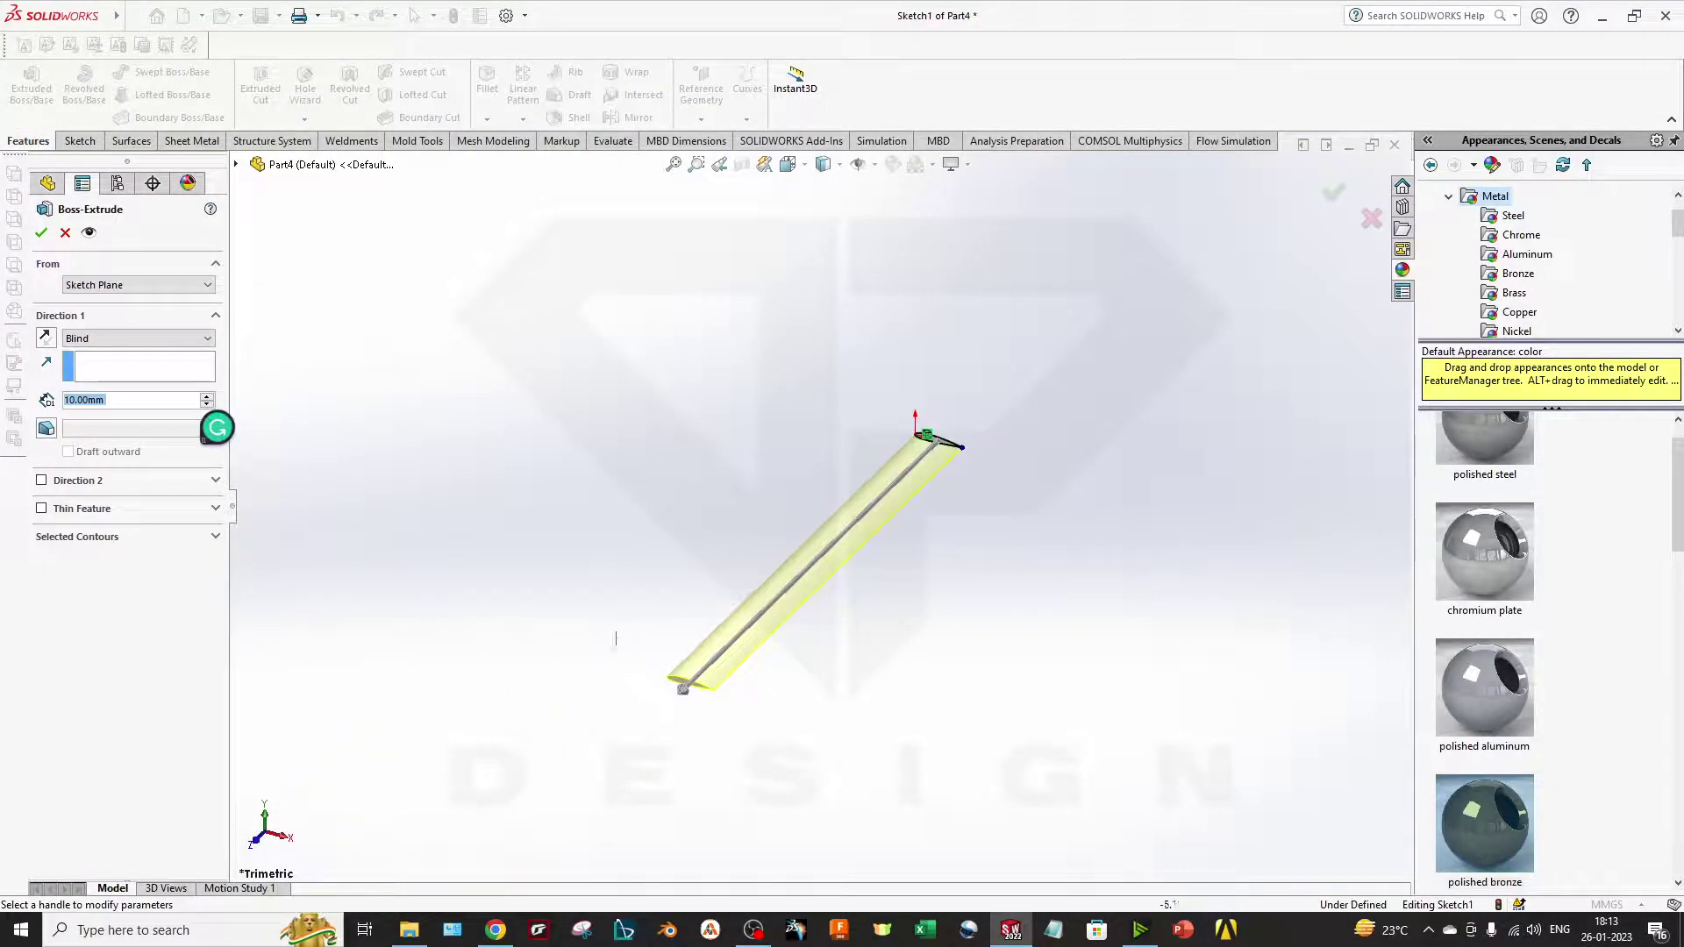
{"action": "left_click", "coordinate": [41, 229]}
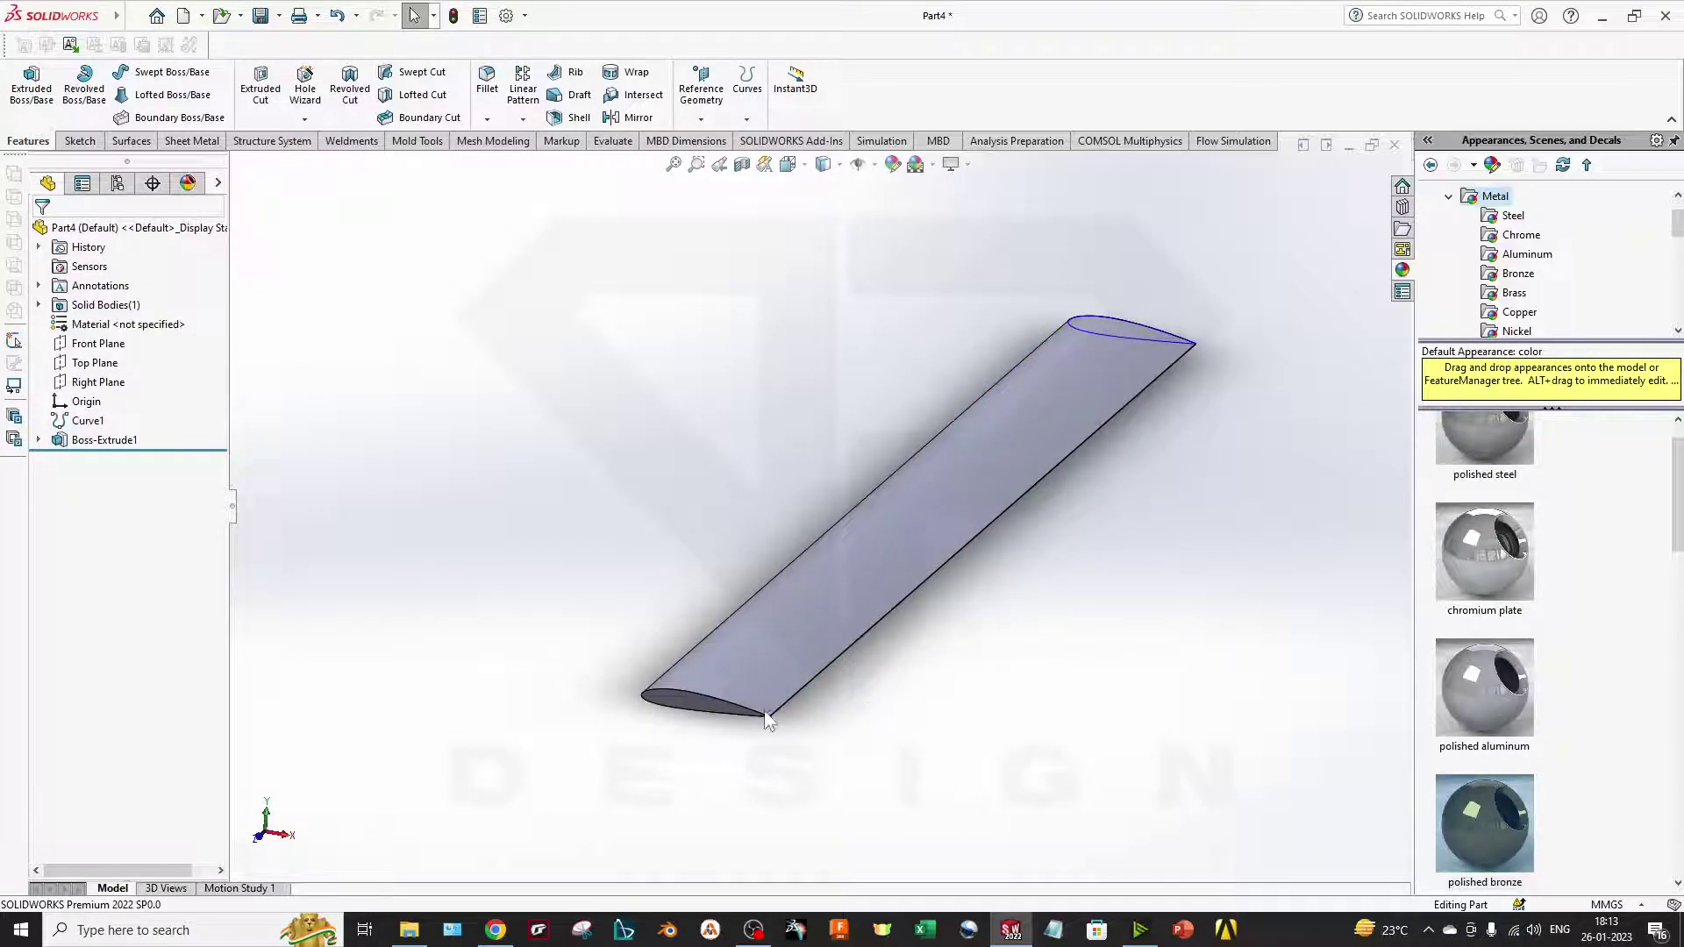
{"action": "middle_click_drag", "start_coordinate": [765, 718], "coordinate": [882, 458]}
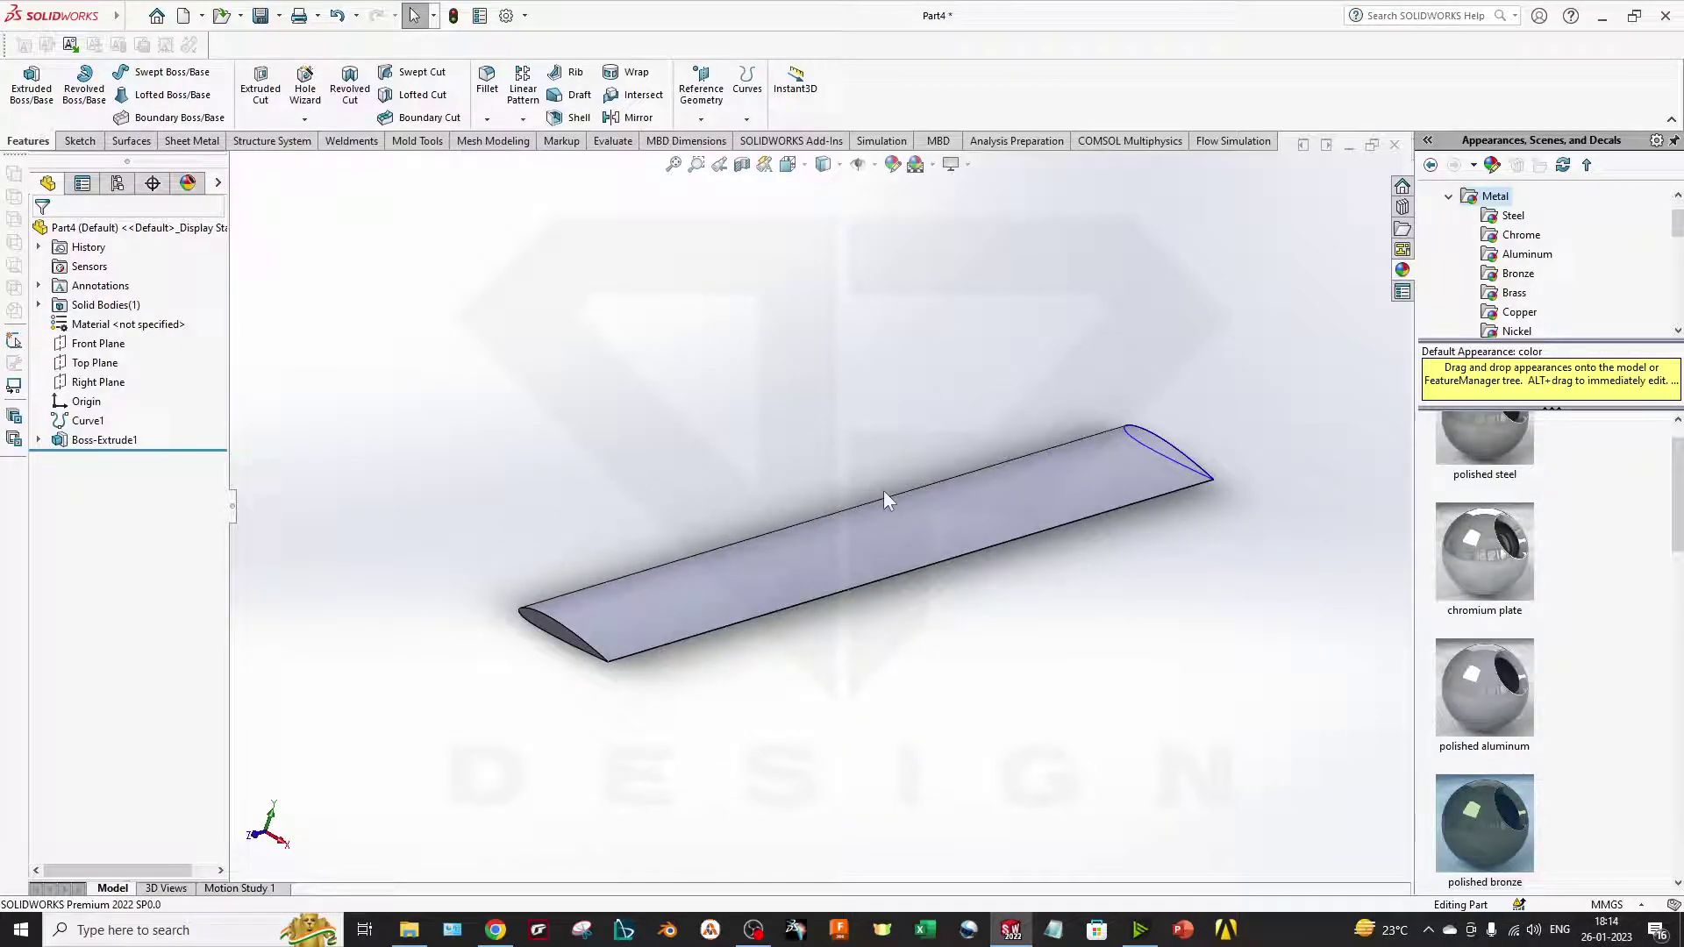